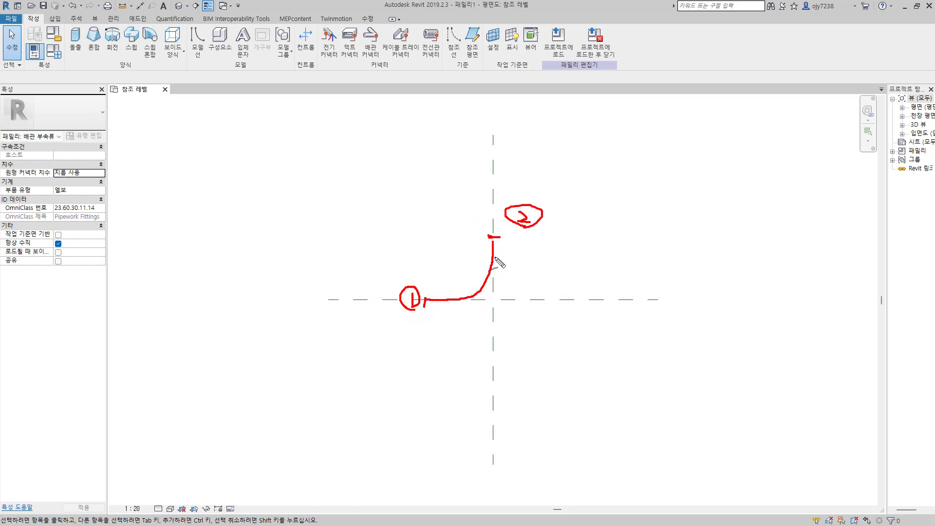
{"action": "left_click_drag", "start_coordinate": [491, 303], "coordinate": [493, 298]}
{"action": "left_click", "coordinate": [427, 232]}
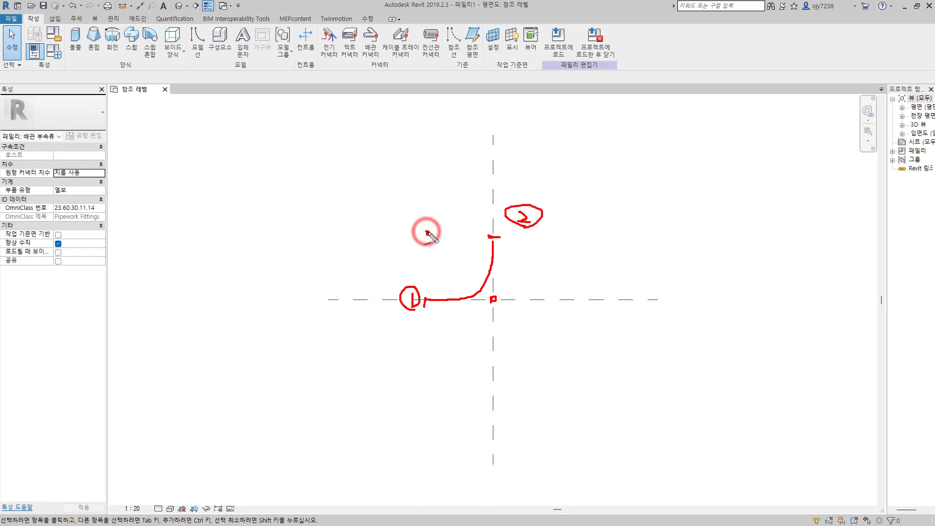
{"action": "left_click_drag", "start_coordinate": [504, 306], "coordinate": [508, 323]}
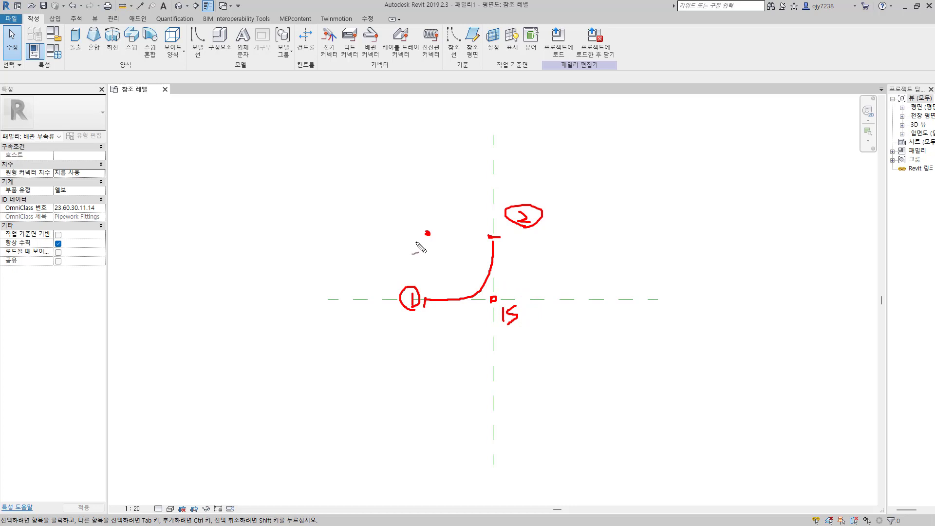
{"action": "left_click_drag", "start_coordinate": [415, 202], "coordinate": [437, 222]}
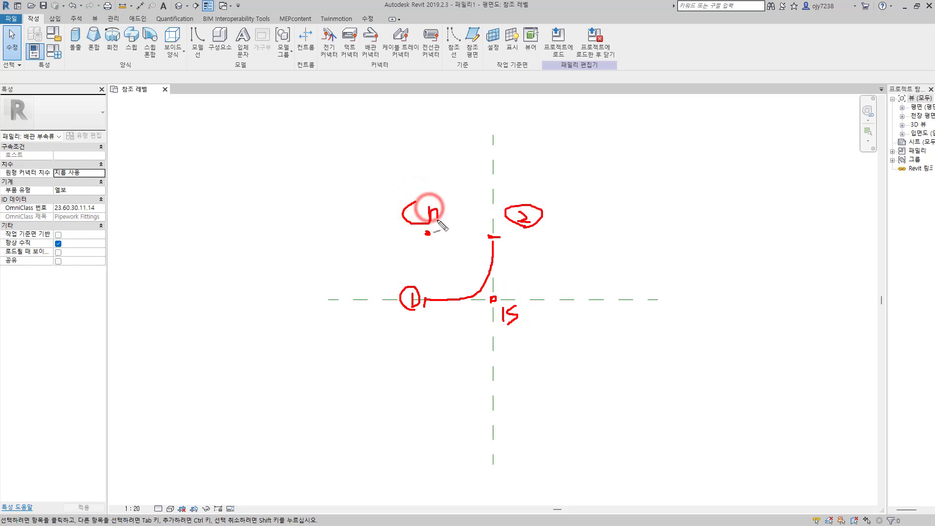
{"action": "key", "text": "Escape"}
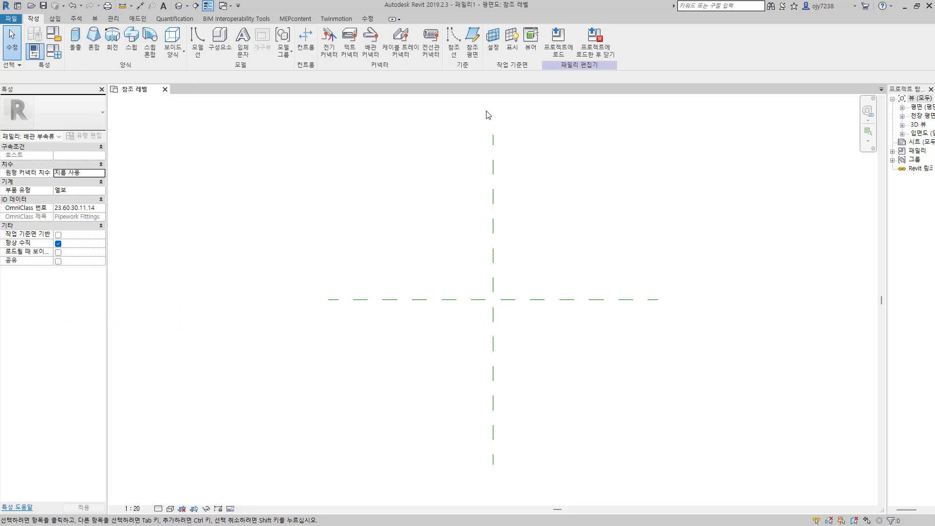
- Draw a horizontal reference plane about 756 mm above the centre plane and a vertical one about 803 mm left of the vertical centre plane
{"action": "left_click", "coordinate": [470, 39]}
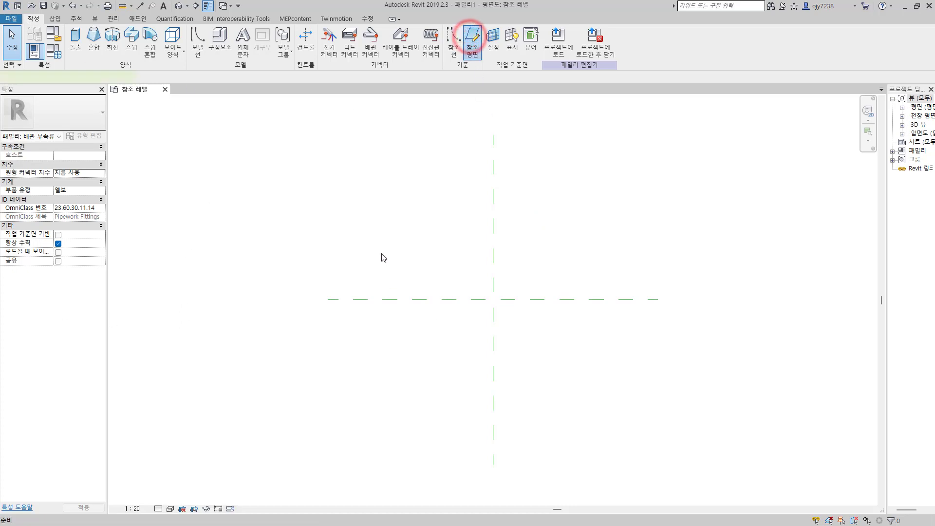
{"action": "left_click", "coordinate": [376, 237]}
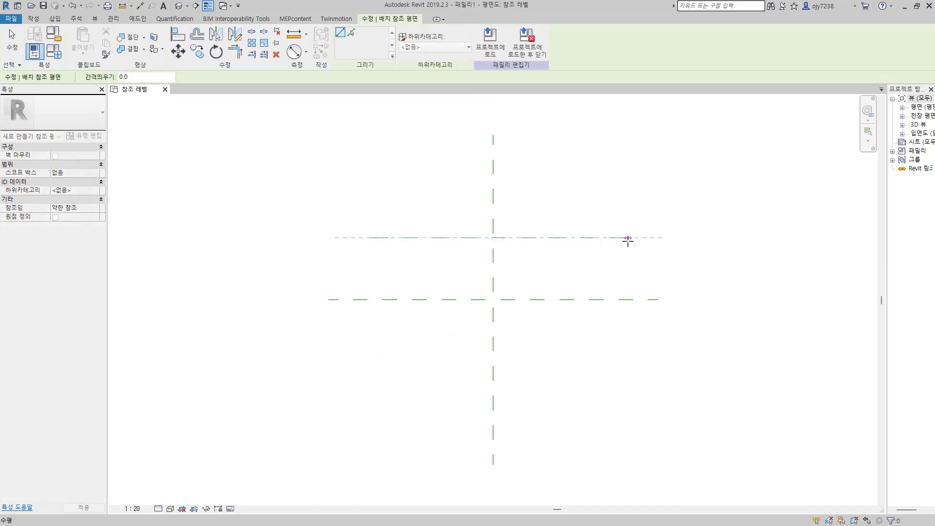
{"action": "left_click", "coordinate": [628, 238]}
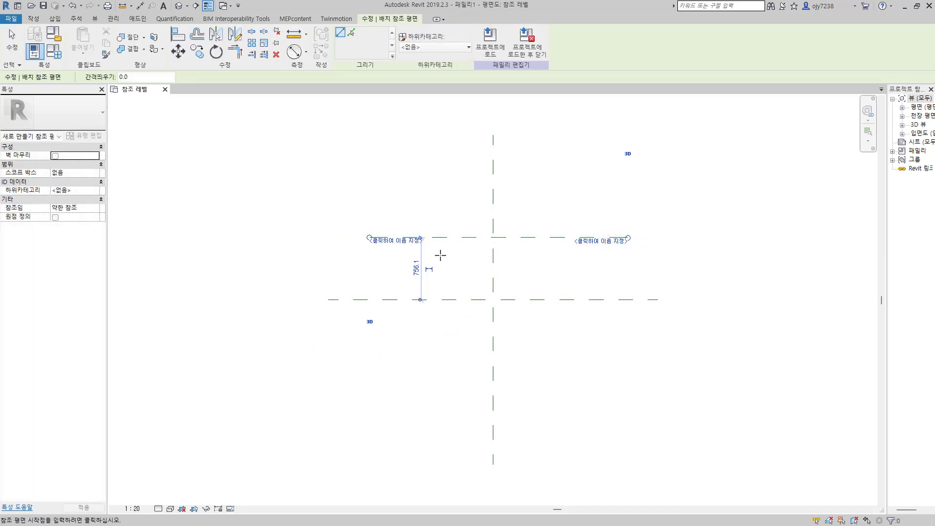
{"action": "left_click", "coordinate": [426, 152]}
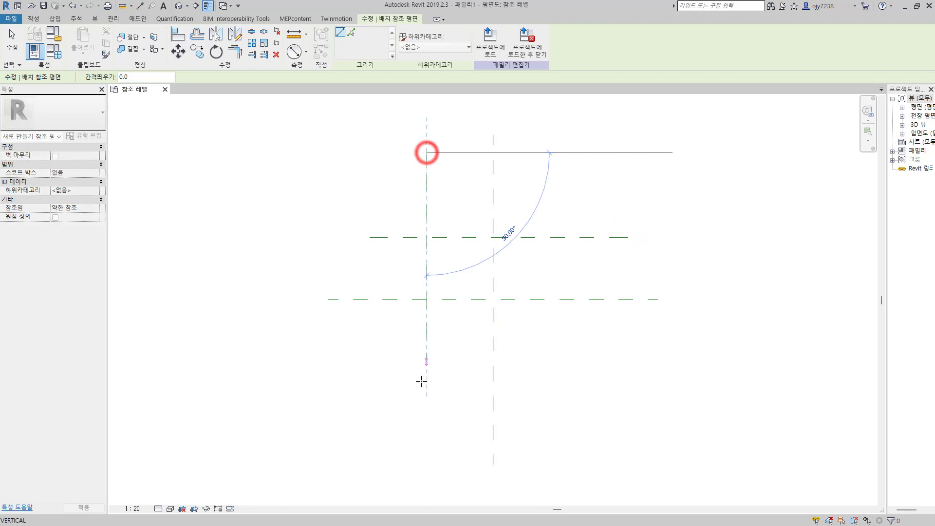
{"action": "left_click", "coordinate": [424, 442]}
{"action": "key", "text": "Escape"}
{"action": "key", "text": "Escape"}
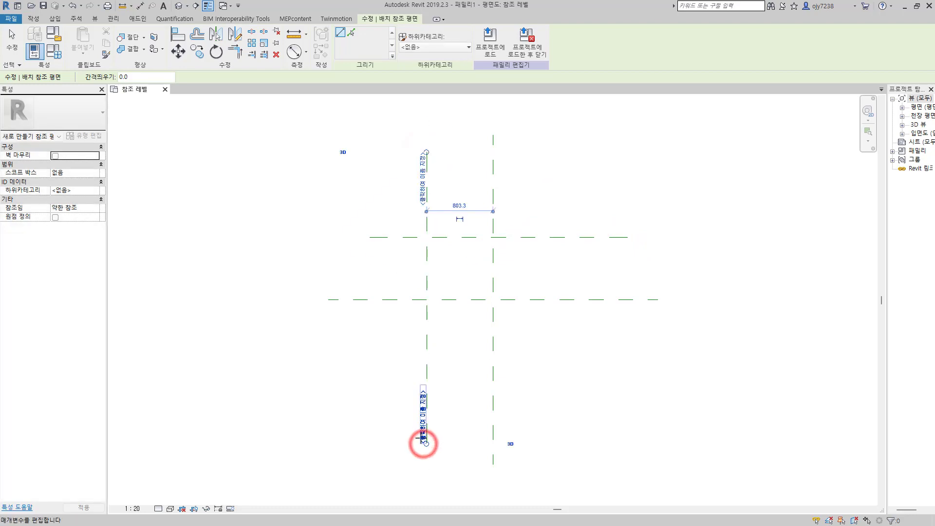
{"action": "left_click", "coordinate": [426, 238]}
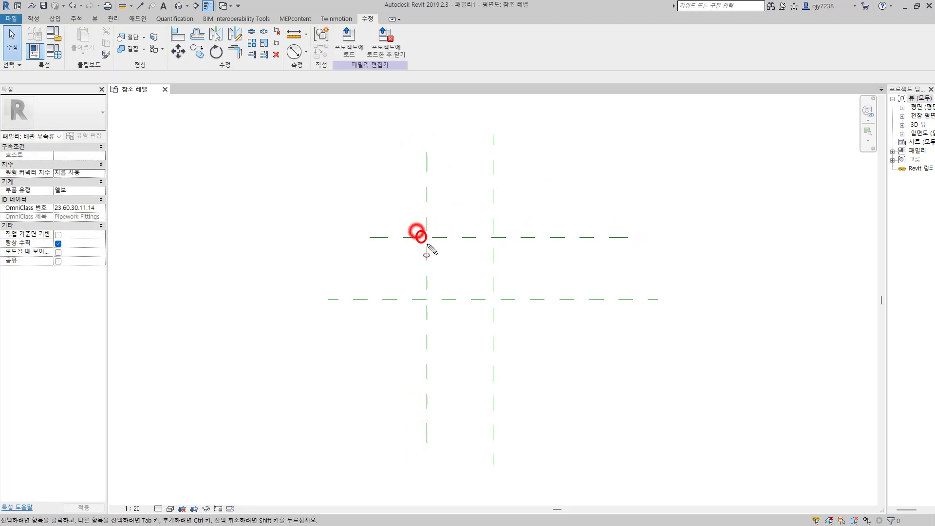
{"action": "left_click", "coordinate": [494, 299]}
{"action": "left_click", "coordinate": [426, 237]}
{"action": "left_click_drag", "start_coordinate": [427, 238], "coordinate": [425, 299]}
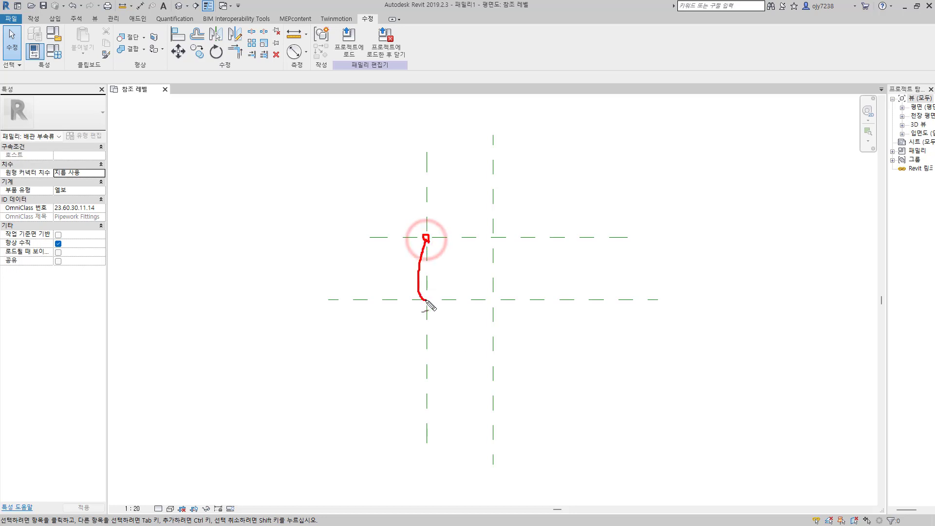
{"action": "mouse_move", "coordinate": [428, 237]}
{"action": "left_mouse_down"}
{"action": "mouse_move", "coordinate": [451, 228]}
{"action": "mouse_move", "coordinate": [487, 232]}
{"action": "left_mouse_up"}
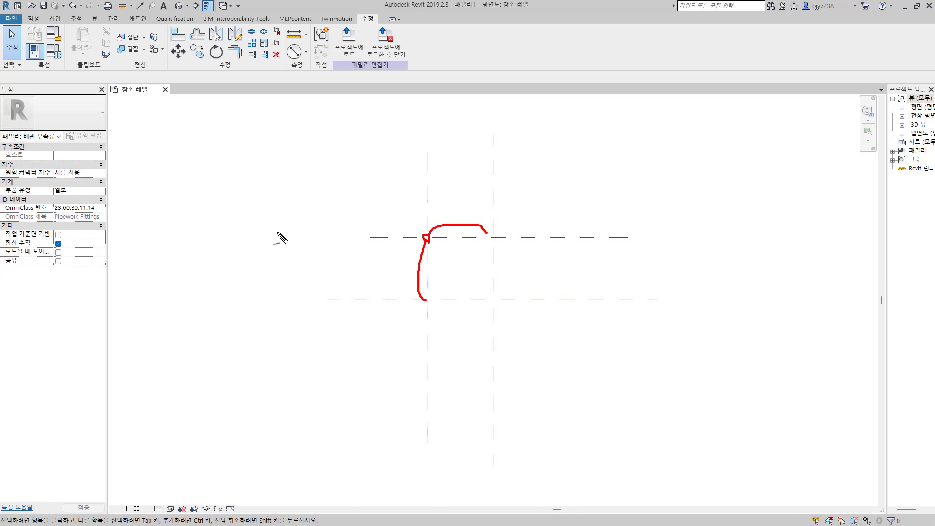
{"action": "key", "text": "Escape"}
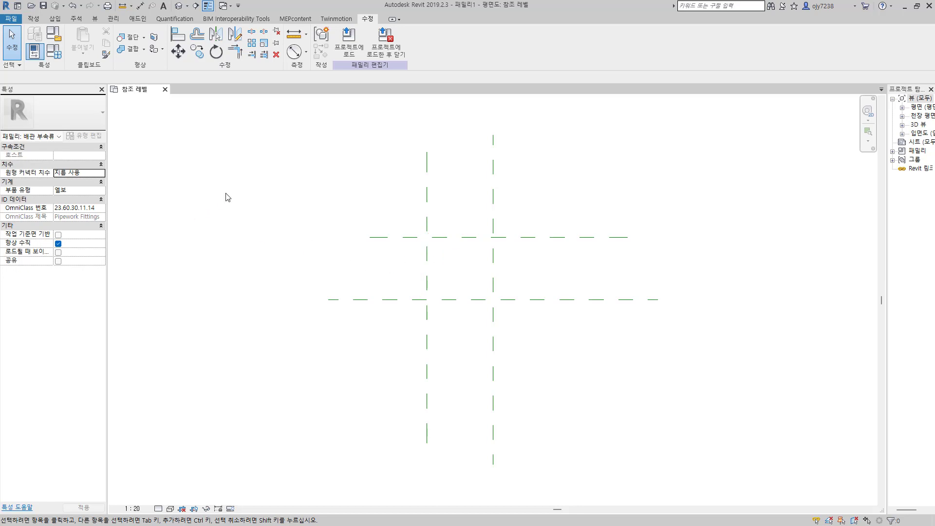
- Draw a reference line about 1300 mm long from the centre planes' intersection, running up and right at 45°
{"action": "left_click", "coordinate": [33, 18]}
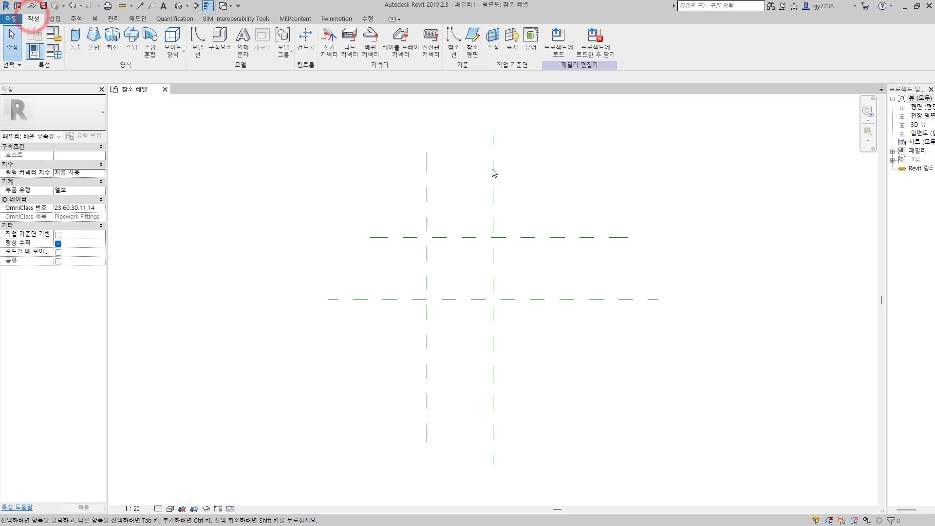
{"action": "left_click", "coordinate": [453, 43]}
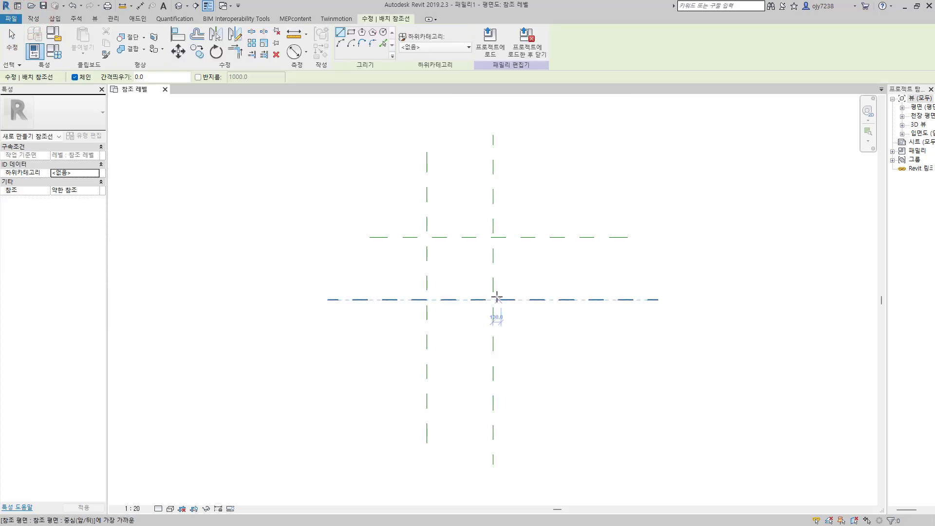
{"action": "left_click", "coordinate": [492, 300]}
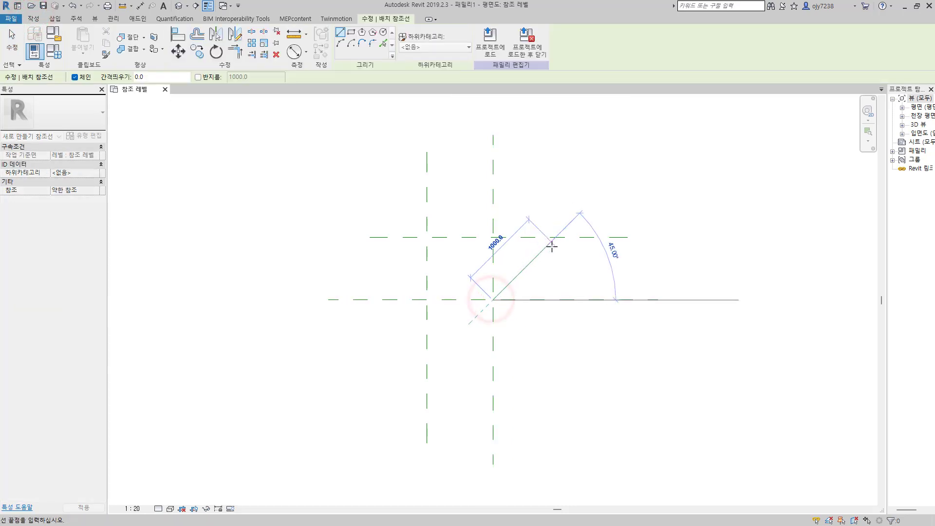
{"action": "left_click", "coordinate": [570, 223]}
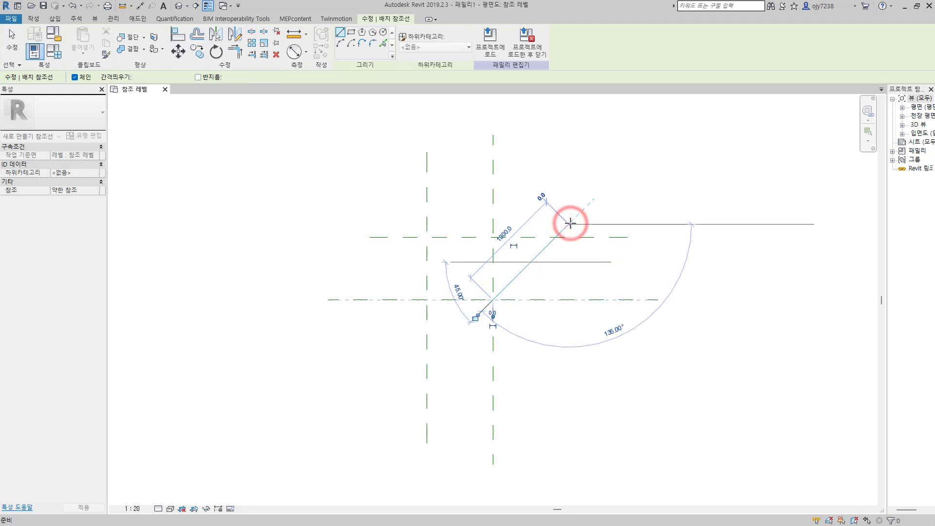
{"action": "key", "text": "Escape"}
{"action": "key", "text": "Escape"}
{"action": "left_click", "coordinate": [537, 255]}
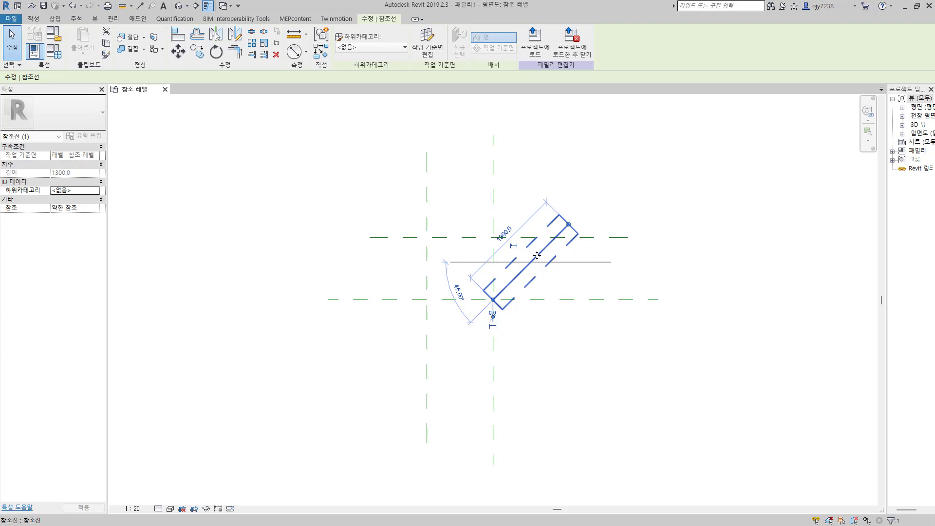
{"action": "left_click", "coordinate": [614, 376]}
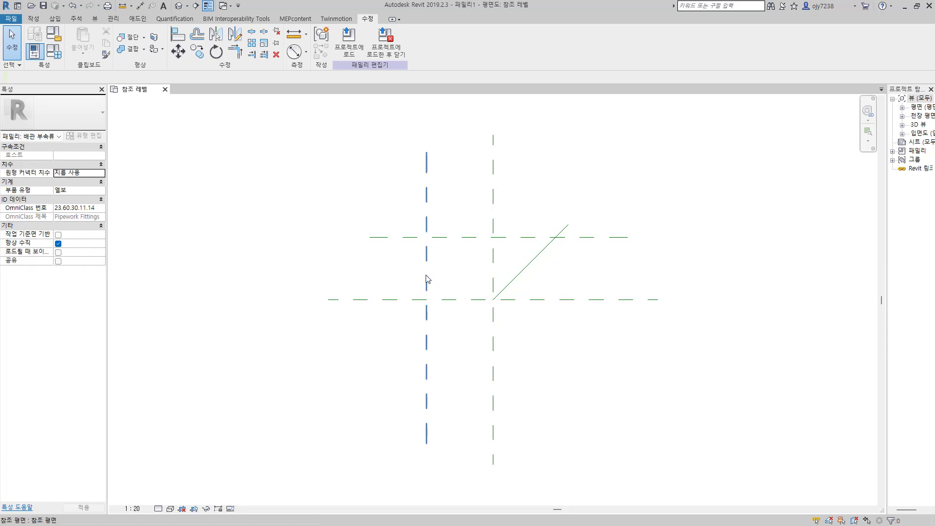
- Move the left vertical reference plane to about halfway toward the vertical centre plane
{"action": "left_click", "coordinate": [426, 259]}
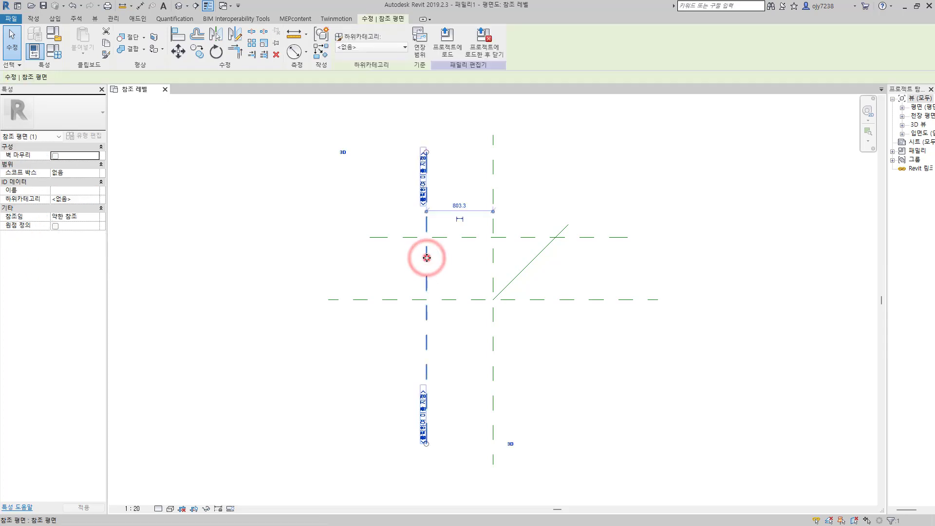
{"action": "left_click_drag", "start_coordinate": [442, 257], "coordinate": [461, 260], "text": "ctrl"}
{"action": "left_click", "coordinate": [424, 350]}
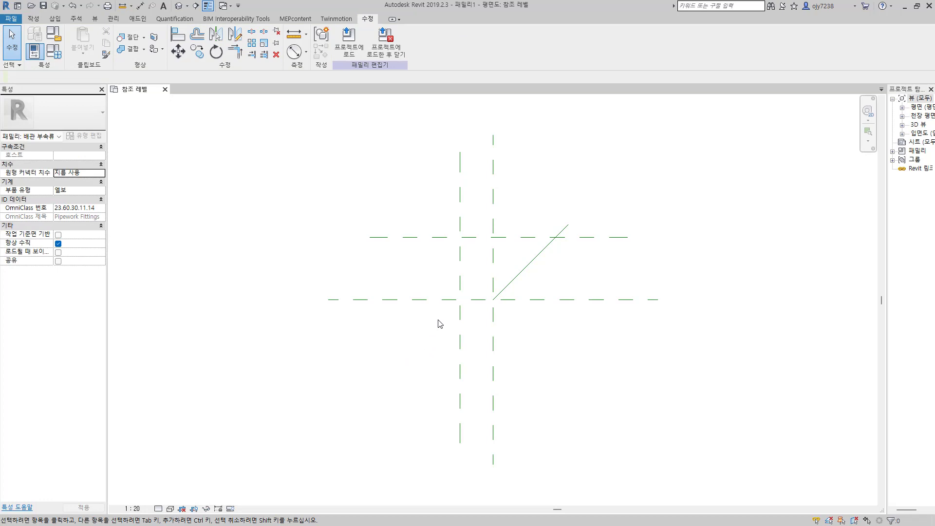
{"action": "left_click", "coordinate": [424, 234]}
{"action": "left_click", "coordinate": [425, 294]}
{"action": "left_click", "coordinate": [460, 299]}
{"action": "left_click", "coordinate": [492, 299]}
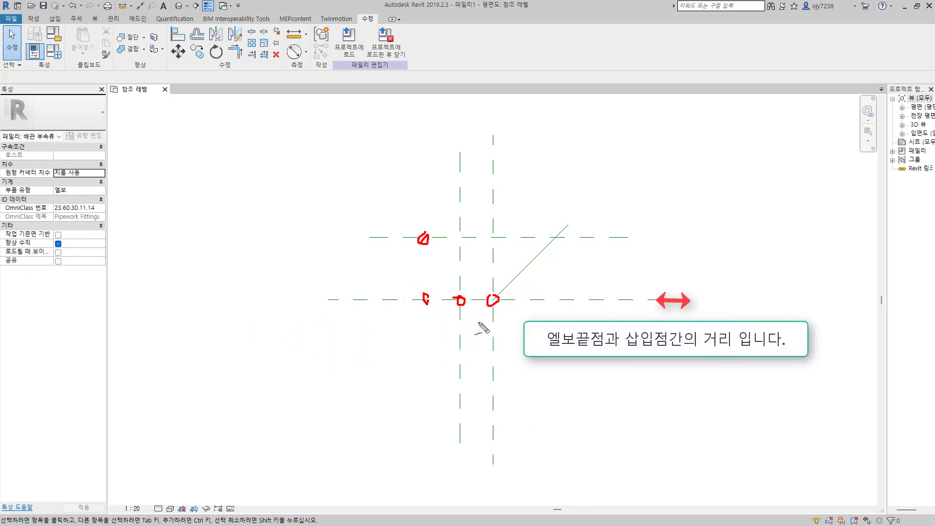
- Draw a reference line about 1000 mm long from the intersection of the upper and left reference planes, running down and right at 45°
{"action": "left_click", "coordinate": [33, 18]}
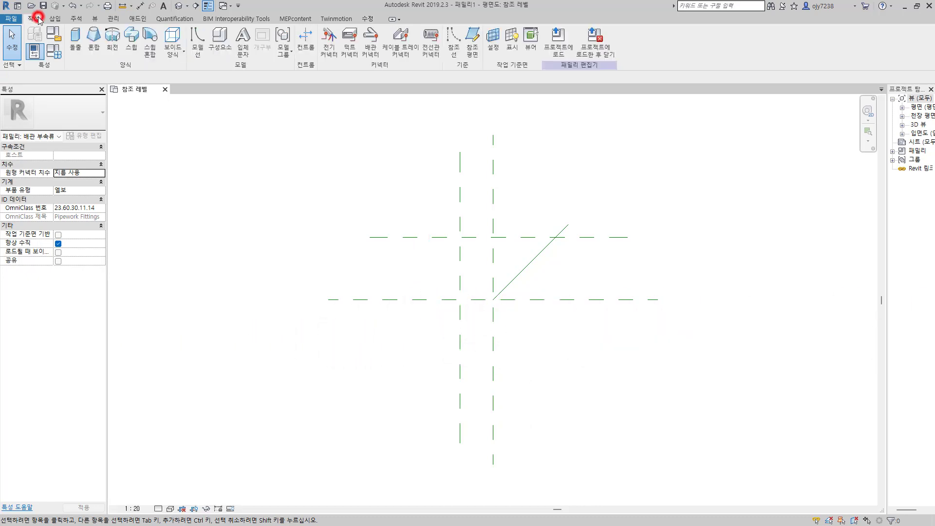
{"action": "left_click", "coordinate": [455, 43]}
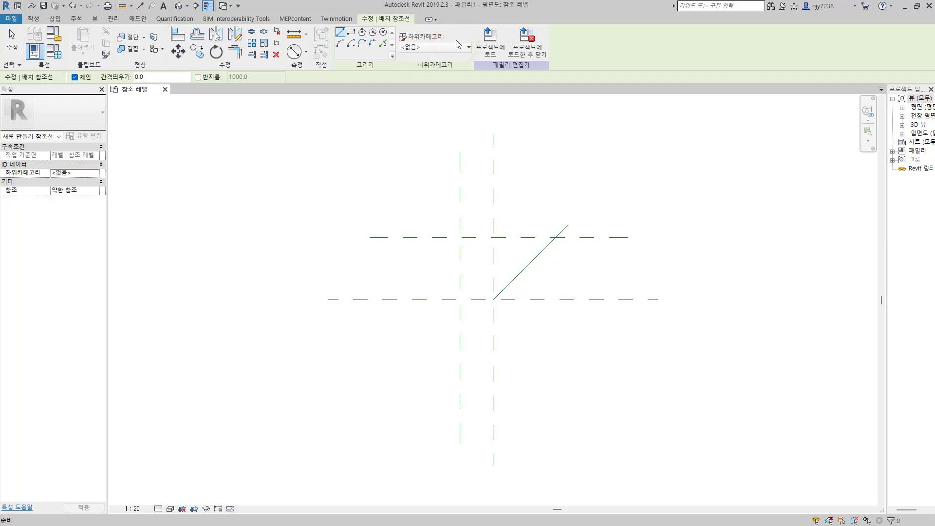
{"action": "left_click", "coordinate": [461, 239]}
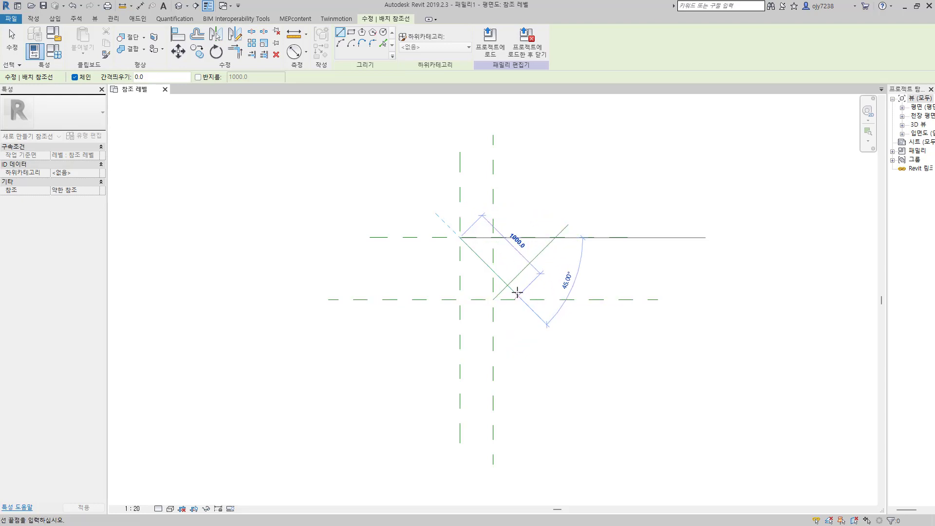
{"action": "key", "text": "Escape"}
{"action": "key", "text": "Escape"}
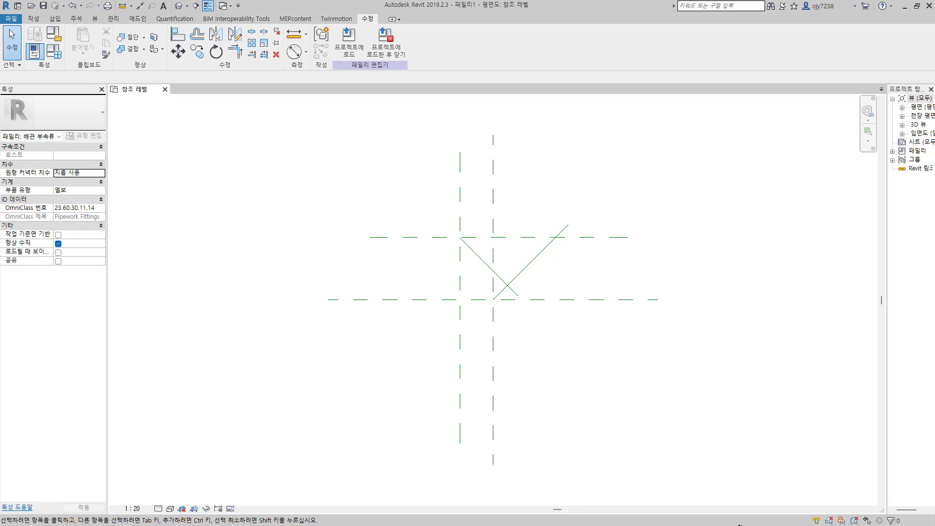
{"action": "left_click", "coordinate": [515, 293]}
{"action": "left_click_drag", "start_coordinate": [460, 238], "coordinate": [506, 284]}
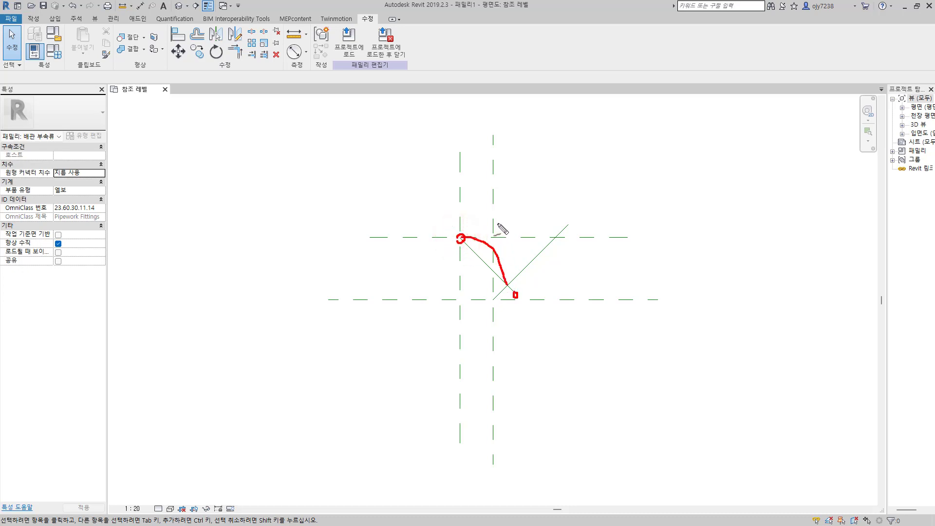
{"action": "mouse_move", "coordinate": [497, 222]}
{"action": "left_mouse_down"}
{"action": "mouse_move", "coordinate": [496, 231]}
{"action": "mouse_move", "coordinate": [514, 240]}
{"action": "left_mouse_up"}
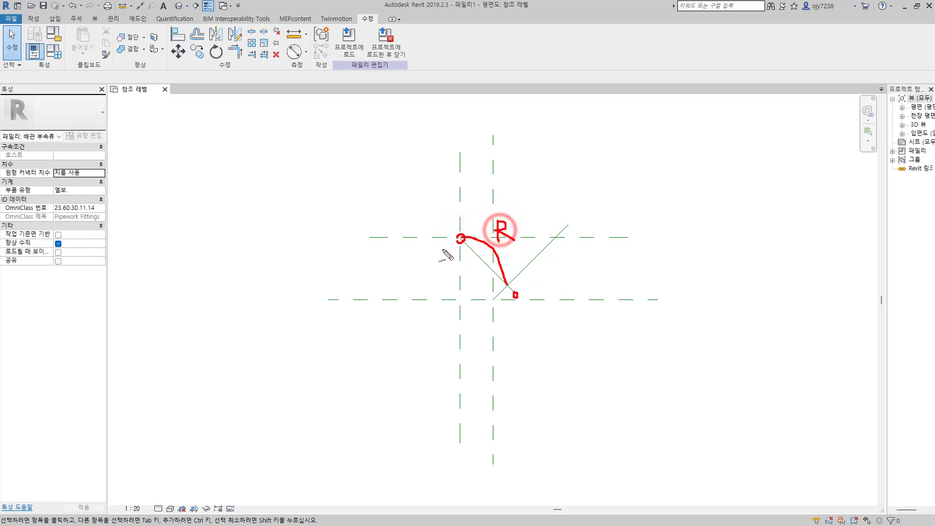
{"action": "left_click_drag", "start_coordinate": [437, 232], "coordinate": [433, 237]}
{"action": "left_click_drag", "start_coordinate": [433, 294], "coordinate": [433, 293]}
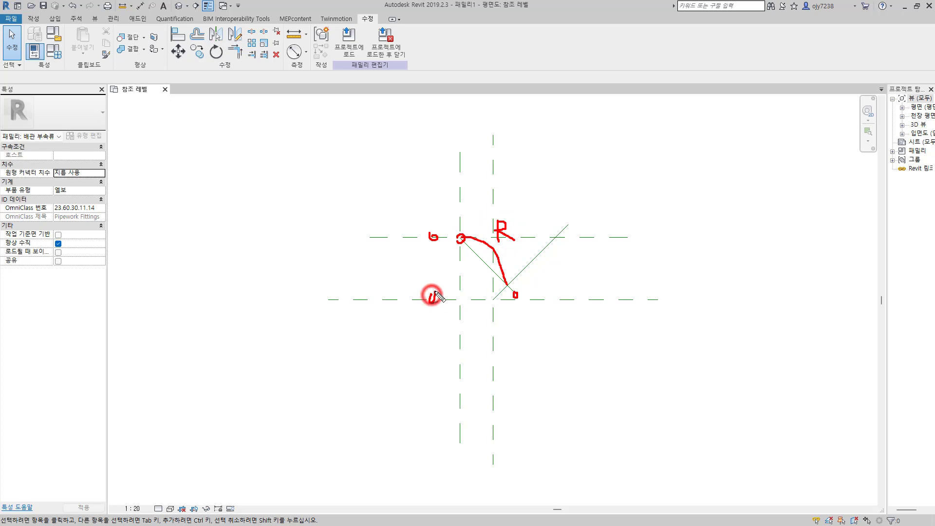
{"action": "left_click_drag", "start_coordinate": [432, 238], "coordinate": [432, 291]}
{"action": "mouse_move", "coordinate": [407, 254]}
{"action": "left_mouse_down"}
{"action": "mouse_move", "coordinate": [407, 278]}
{"action": "mouse_move", "coordinate": [419, 269]}
{"action": "left_mouse_up"}
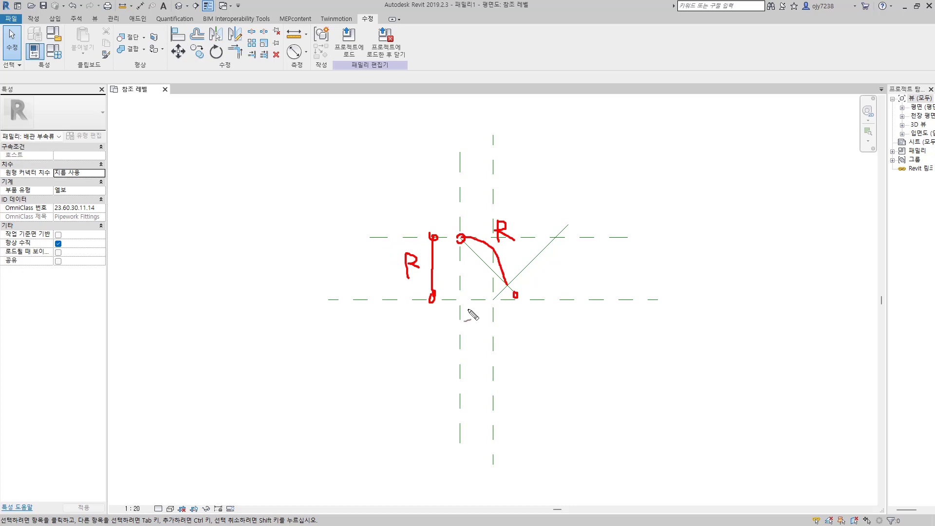
{"action": "left_click", "coordinate": [459, 299]}
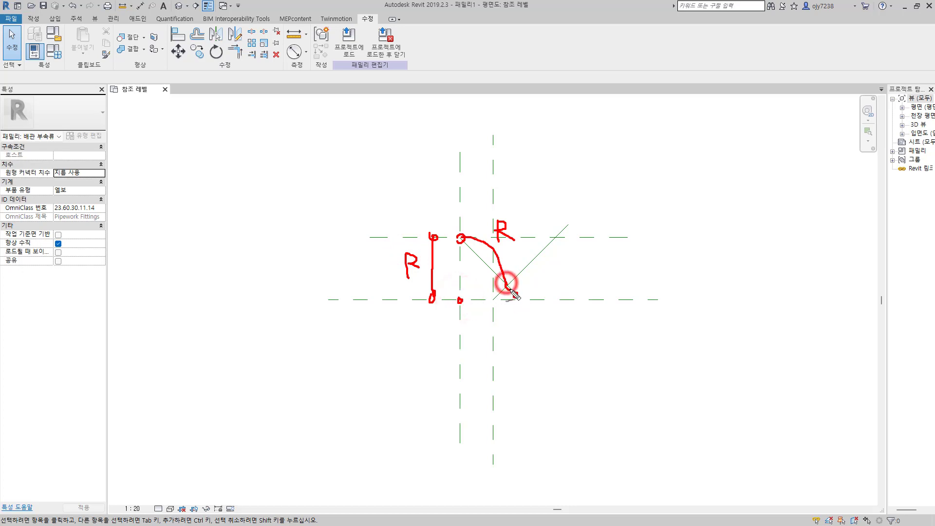
{"action": "left_click_drag", "start_coordinate": [507, 283], "coordinate": [508, 284]}
{"action": "left_click_drag", "start_coordinate": [460, 301], "coordinate": [507, 286]}
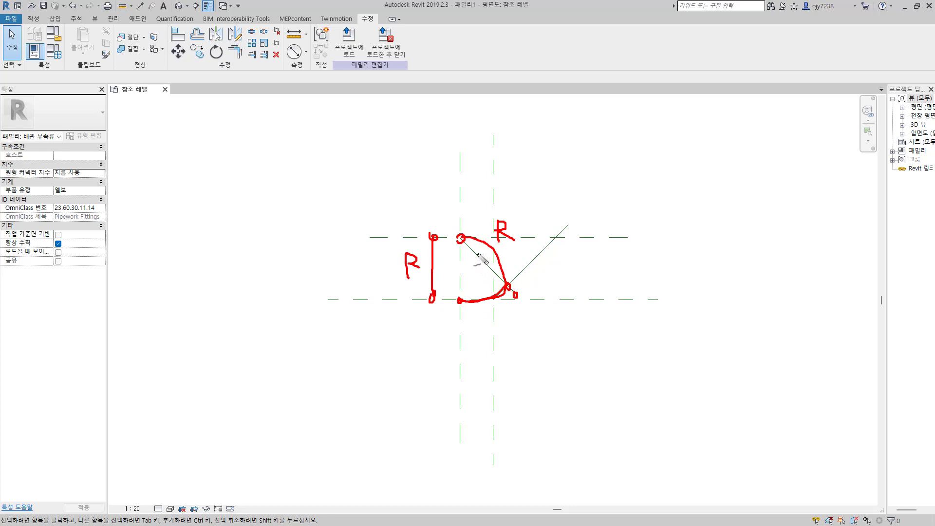
{"action": "left_click_drag", "start_coordinate": [478, 255], "coordinate": [478, 258]}
{"action": "left_click_drag", "start_coordinate": [534, 255], "coordinate": [535, 259]}
{"action": "left_click_drag", "start_coordinate": [503, 270], "coordinate": [512, 278]}
{"action": "right_click", "coordinate": [518, 269]}
{"action": "left_click_drag", "start_coordinate": [478, 253], "coordinate": [456, 238]}
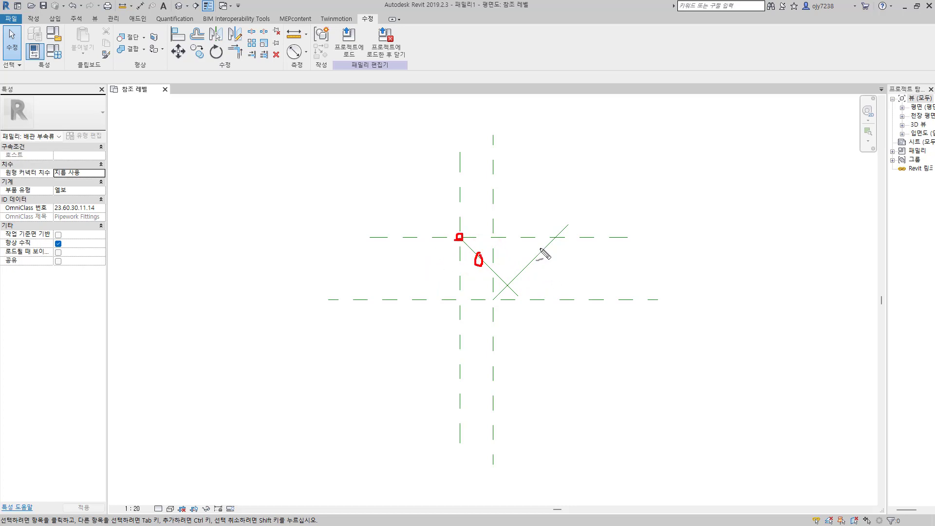
{"action": "left_click_drag", "start_coordinate": [539, 248], "coordinate": [543, 251]}
{"action": "left_click_drag", "start_coordinate": [495, 304], "coordinate": [493, 304]}
{"action": "key", "text": "Escape"}
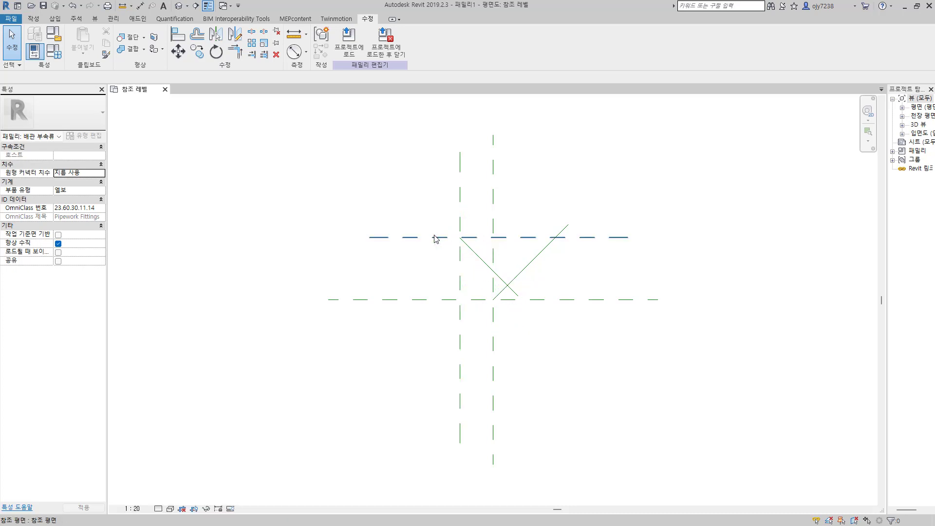
{"action": "left_click", "coordinate": [535, 260]}
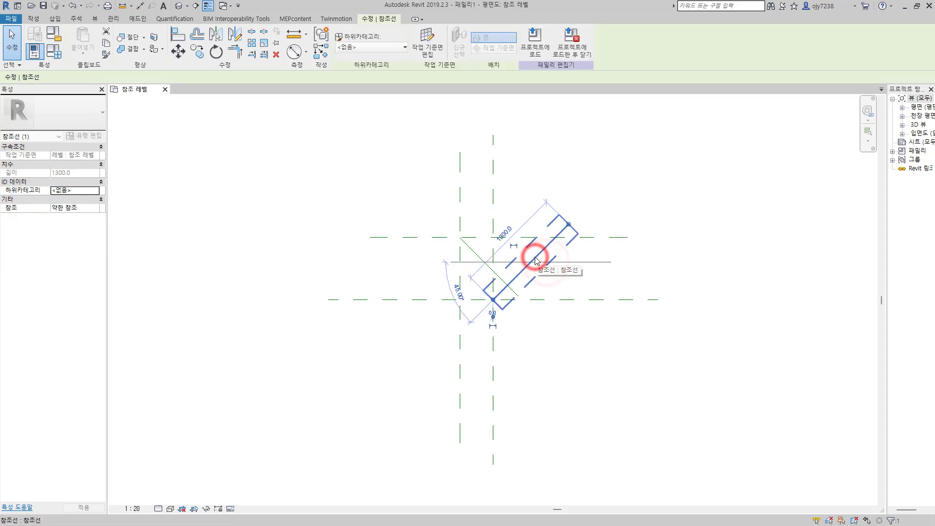
{"action": "left_click", "coordinate": [526, 299]}
{"action": "left_click", "coordinate": [493, 345], "text": "ctrl"}
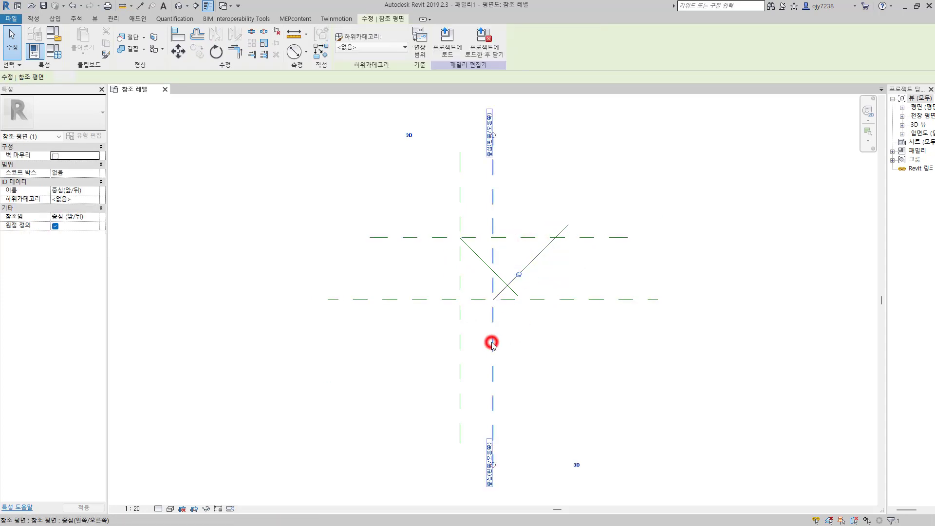
{"action": "left_click", "coordinate": [560, 339]}
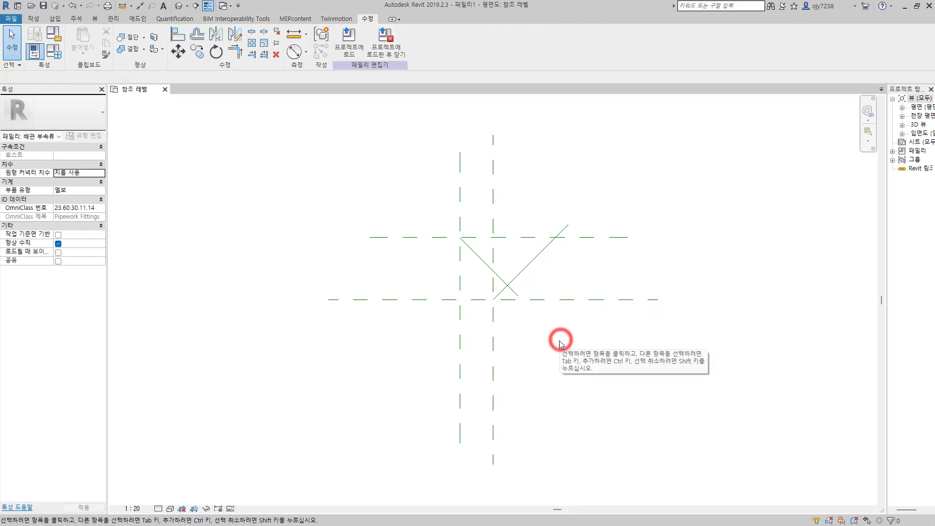
{"action": "left_click", "coordinate": [529, 271]}
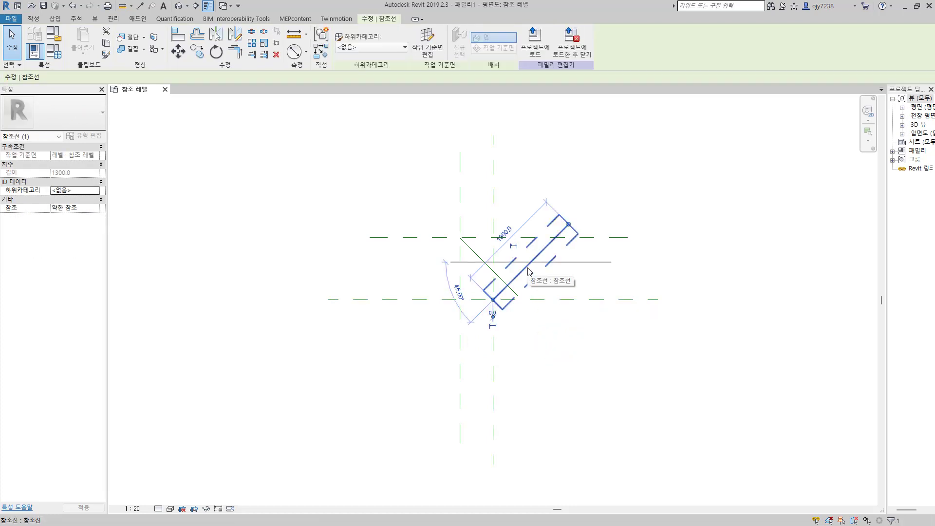
{"action": "left_click", "coordinate": [537, 281]}
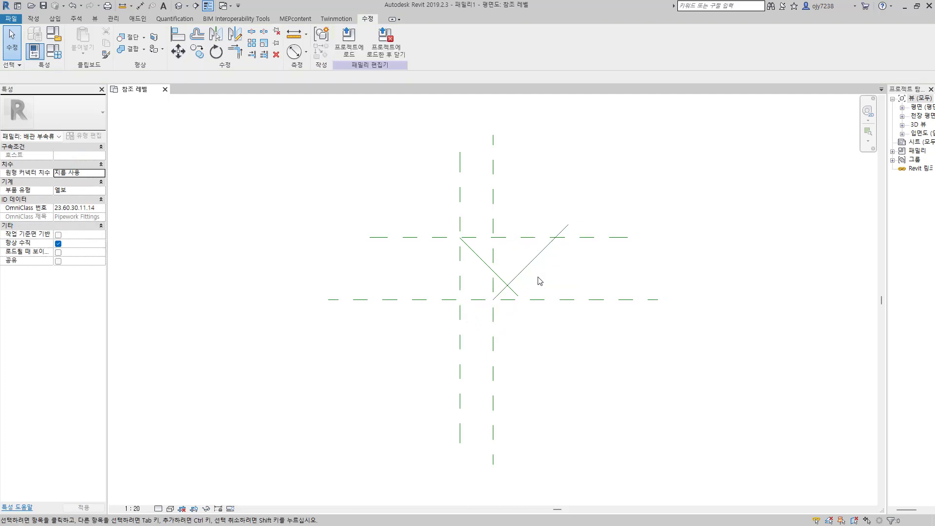
- Align the lower endpoint of the longer reference line to the vertical centre plane and lock the alignment
{"action": "left_click", "coordinate": [522, 265]}
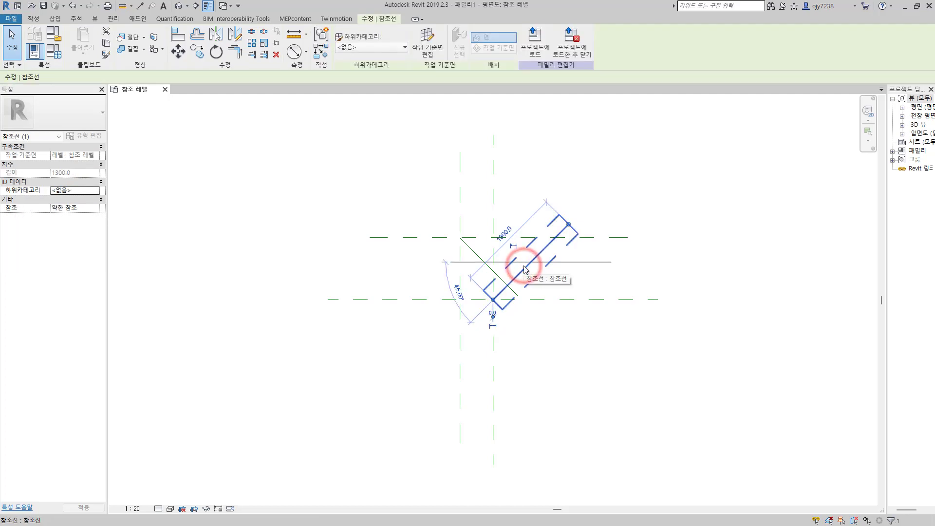
{"action": "left_click", "coordinate": [176, 36]}
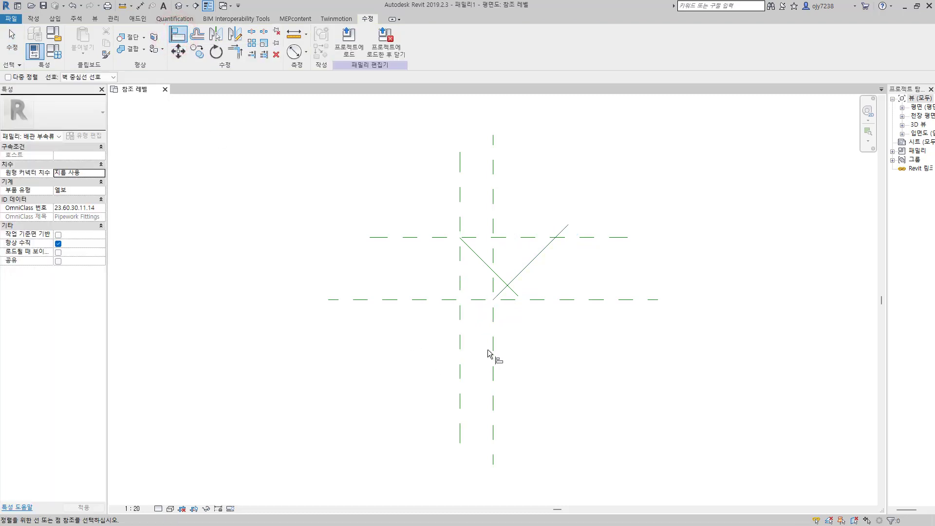
{"action": "left_click", "coordinate": [493, 318]}
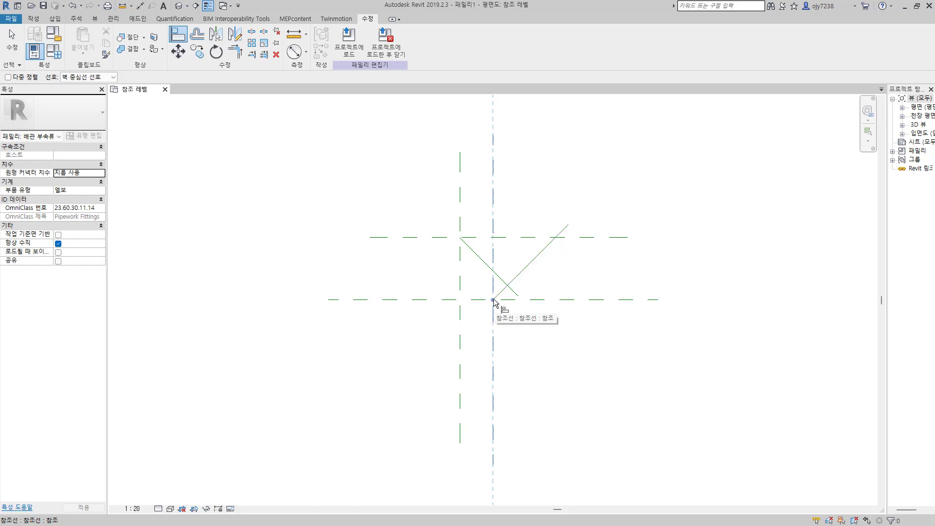
{"action": "left_click", "coordinate": [493, 301]}
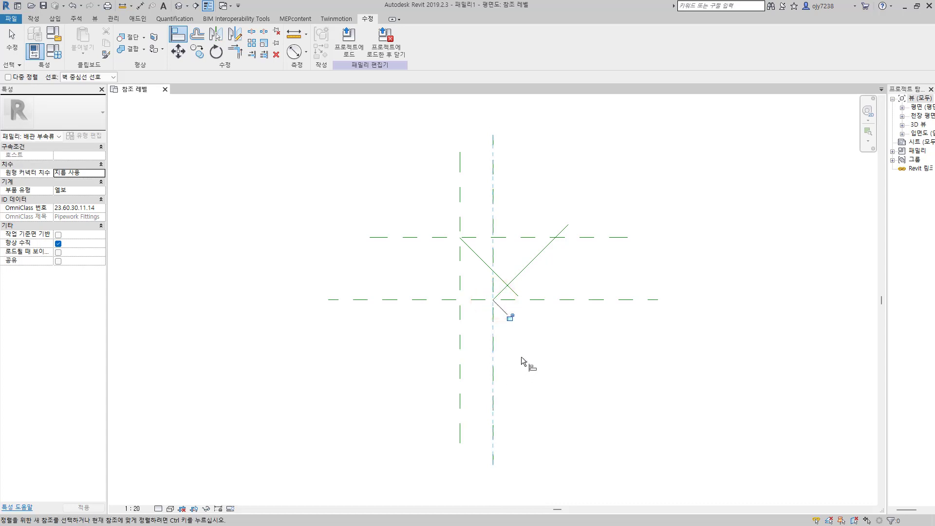
{"action": "left_click", "coordinate": [509, 317]}
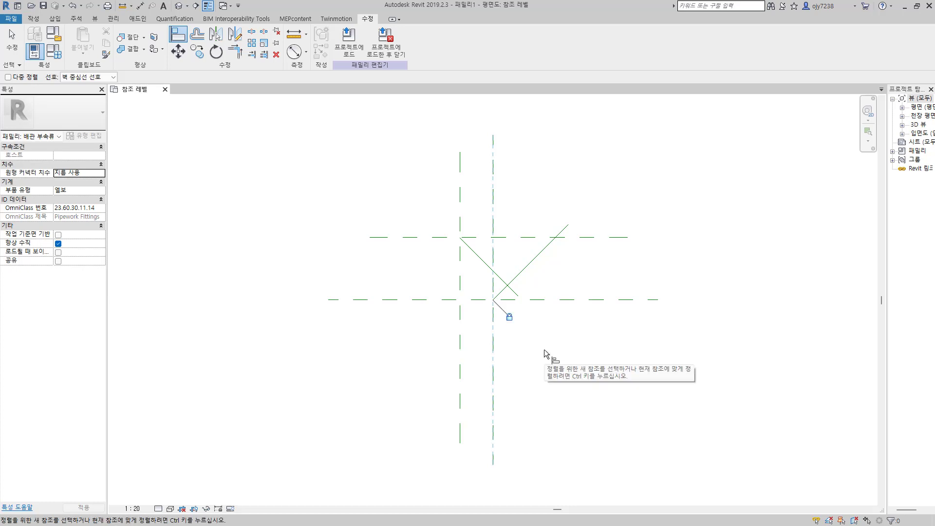
- Align the longer reference line's lower endpoint to the horizontal centre plane and lock it
{"action": "left_click", "coordinate": [539, 301]}
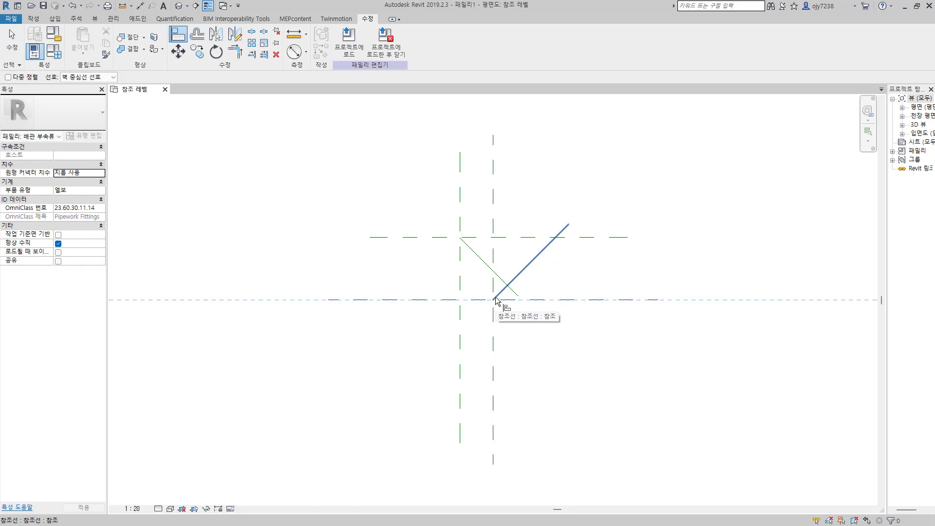
{"action": "key", "text": "Tab"}
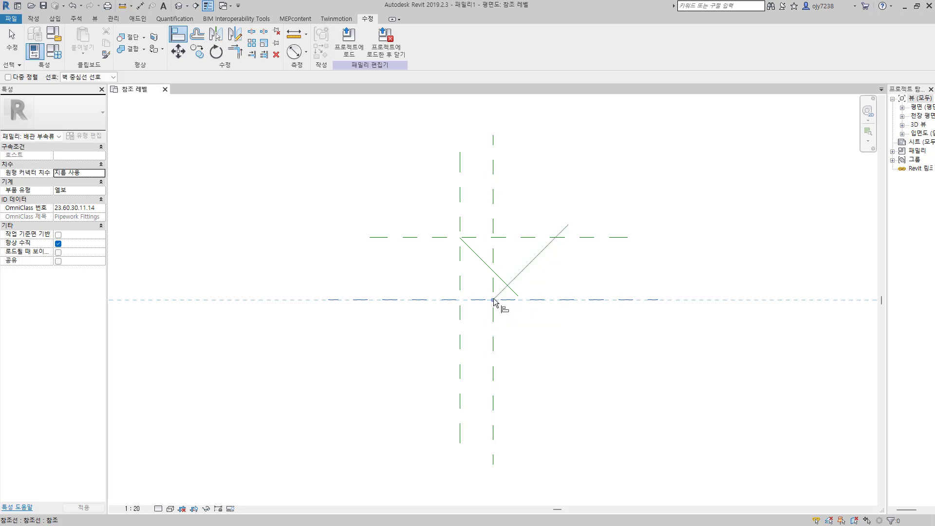
{"action": "left_click_drag", "start_coordinate": [493, 300], "coordinate": [478, 314]}
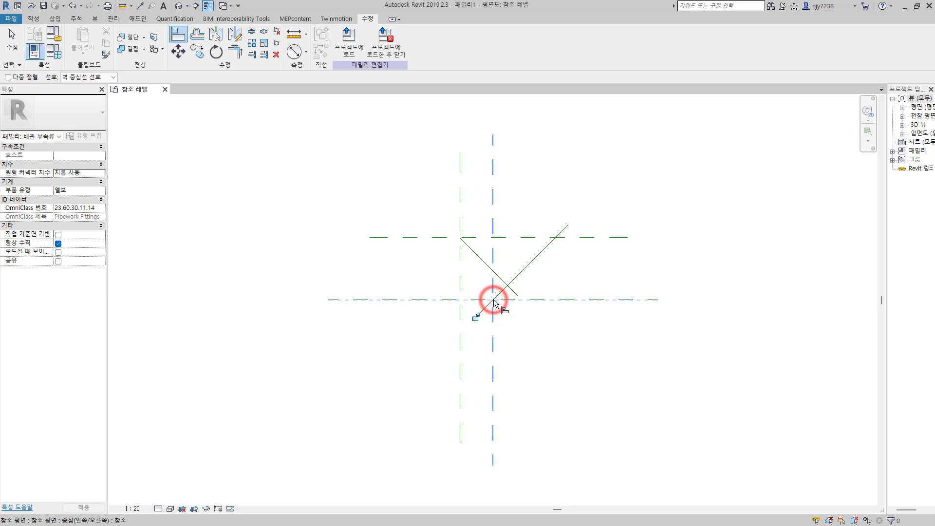
{"action": "left_click", "coordinate": [475, 317]}
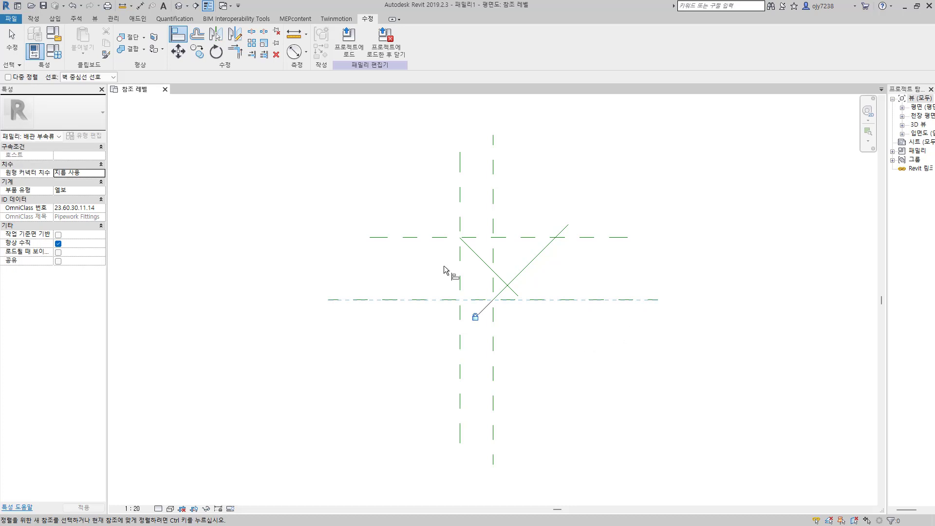
- Align the shorter reference line's upper endpoint to the left vertical reference plane and lock it
{"action": "left_click", "coordinate": [460, 254]}
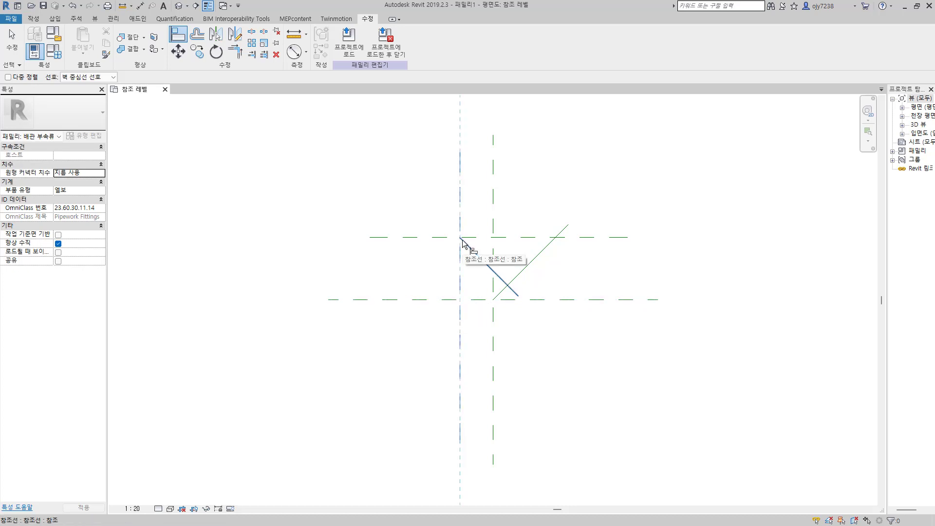
{"action": "left_click", "coordinate": [461, 242]}
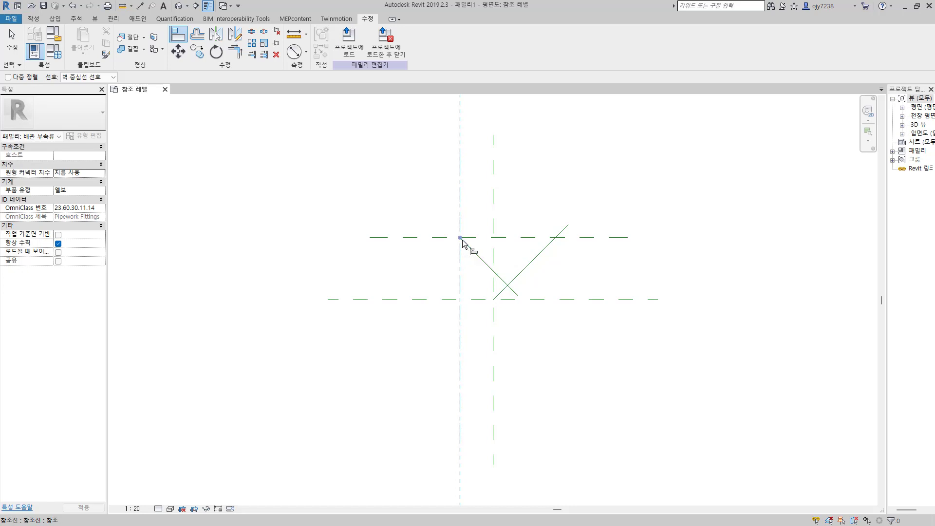
{"action": "left_click", "coordinate": [459, 237]}
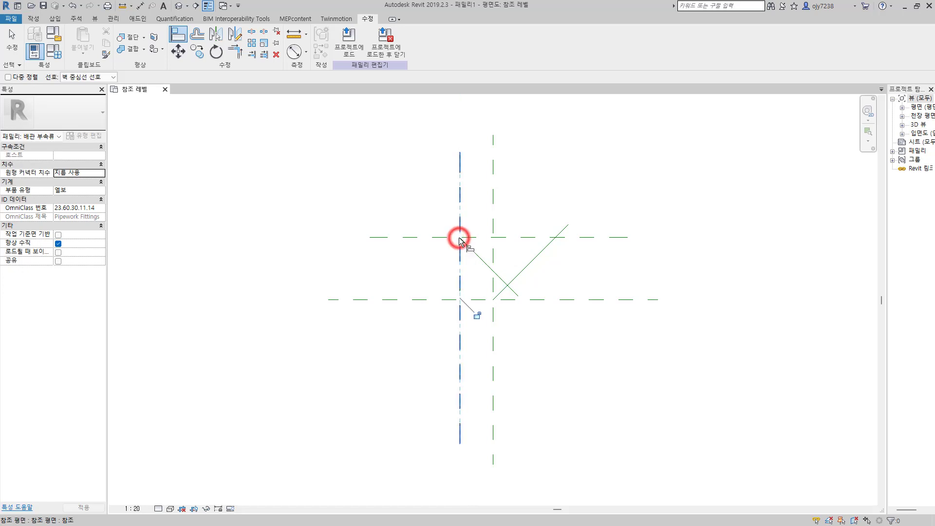
{"action": "left_click", "coordinate": [478, 316]}
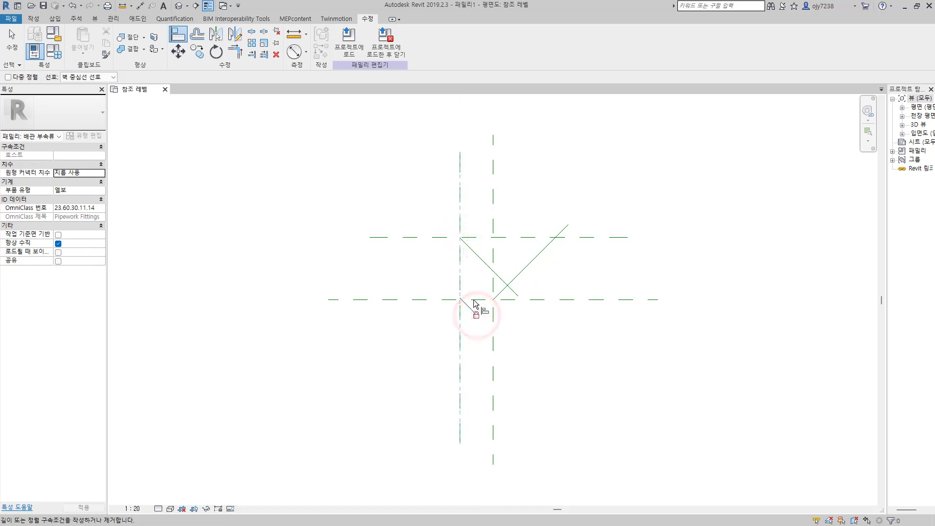
- Align the shorter reference line's upper endpoint to the upper horizontal reference plane and lock it
{"action": "left_click", "coordinate": [441, 238]}
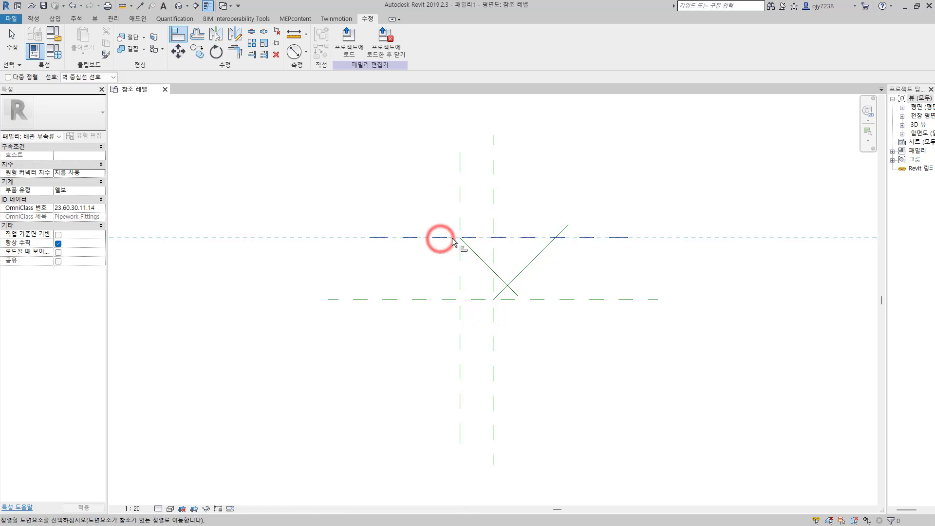
{"action": "left_click", "coordinate": [460, 239]}
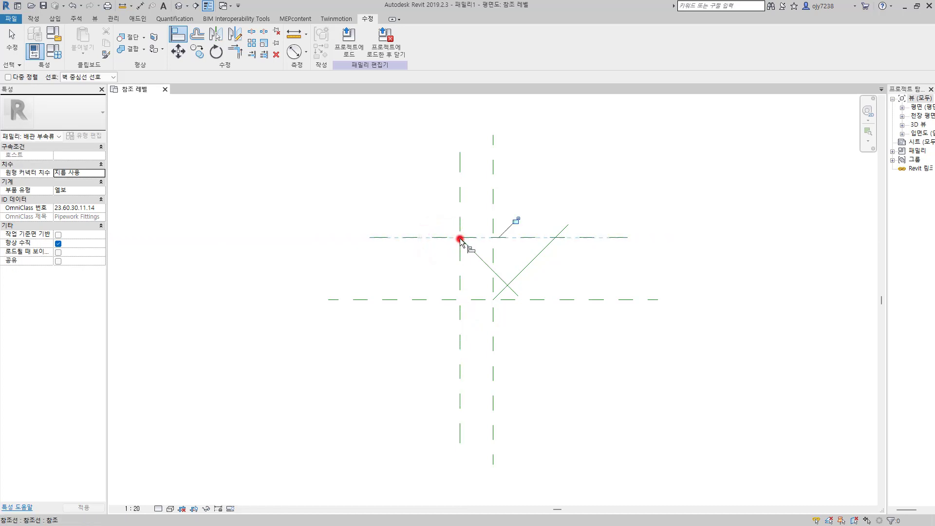
{"action": "left_click", "coordinate": [515, 220]}
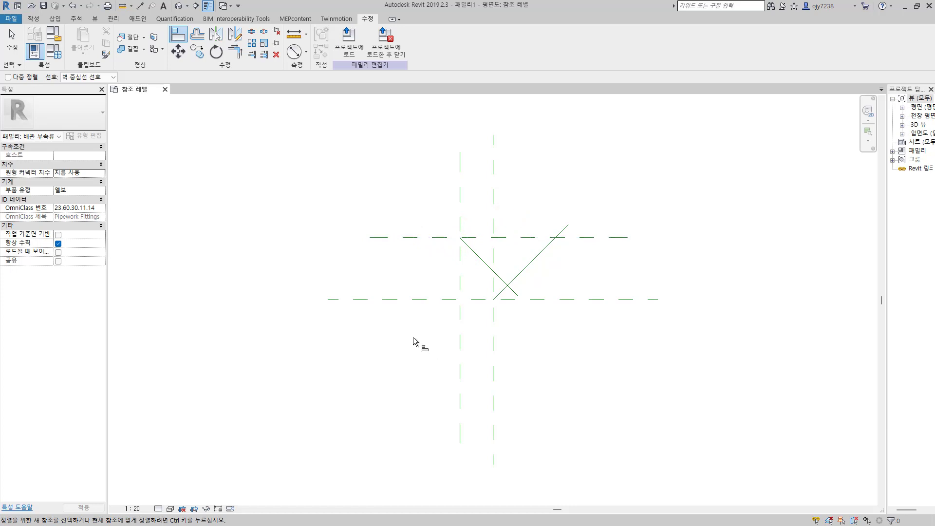
{"action": "key", "text": "Escape"}
{"action": "key", "text": "Escape"}
{"action": "left_click", "coordinate": [501, 280]}
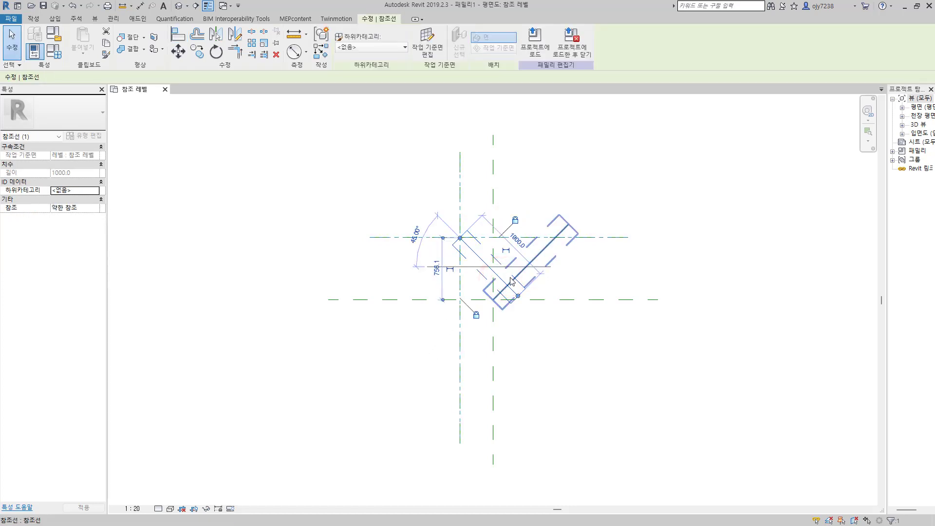
{"action": "mouse_move", "coordinate": [453, 230]}
{"action": "left_mouse_down"}
{"action": "mouse_move", "coordinate": [462, 242]}
{"action": "mouse_move", "coordinate": [454, 238]}
{"action": "left_mouse_up"}
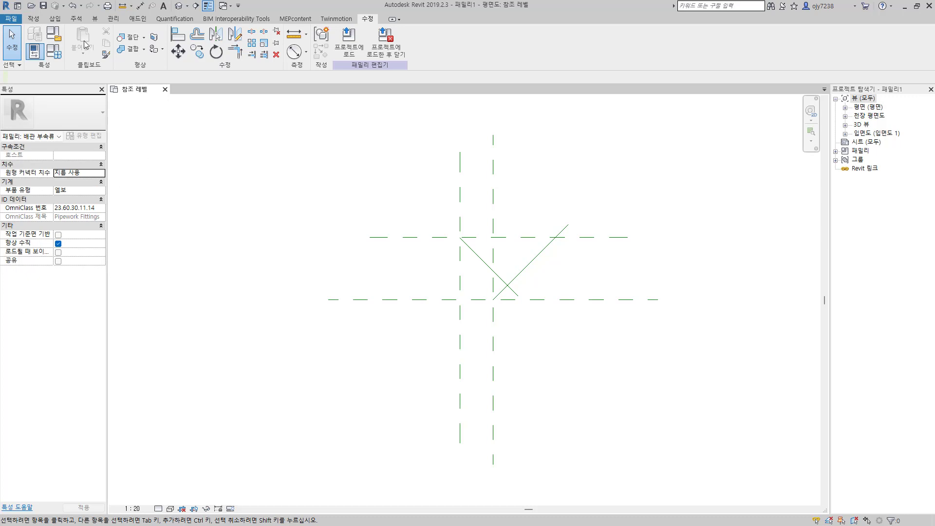
- Add an angular dimension between the horizontal centre plane and the longer reference line
{"action": "left_click", "coordinate": [76, 18]}
{"action": "left_click", "coordinate": [53, 41]}
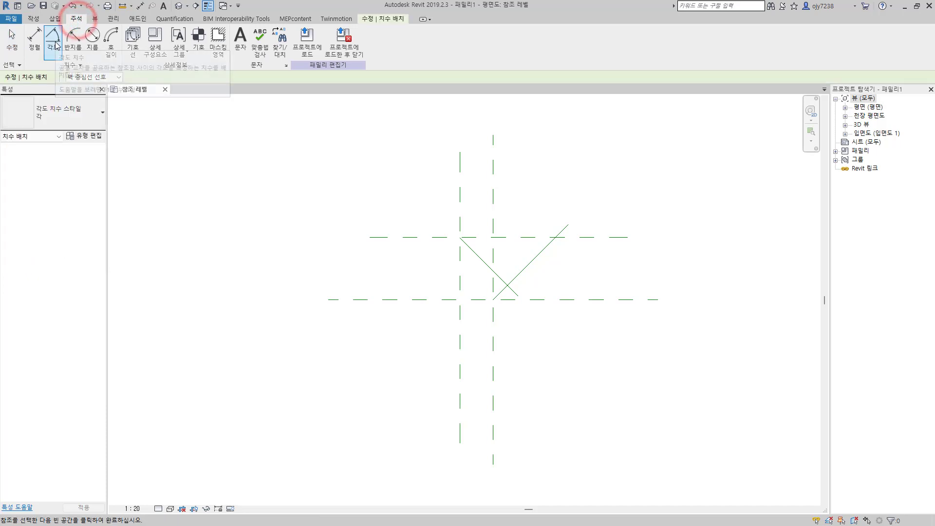
{"action": "left_click", "coordinate": [574, 299]}
{"action": "left_click", "coordinate": [548, 246]}
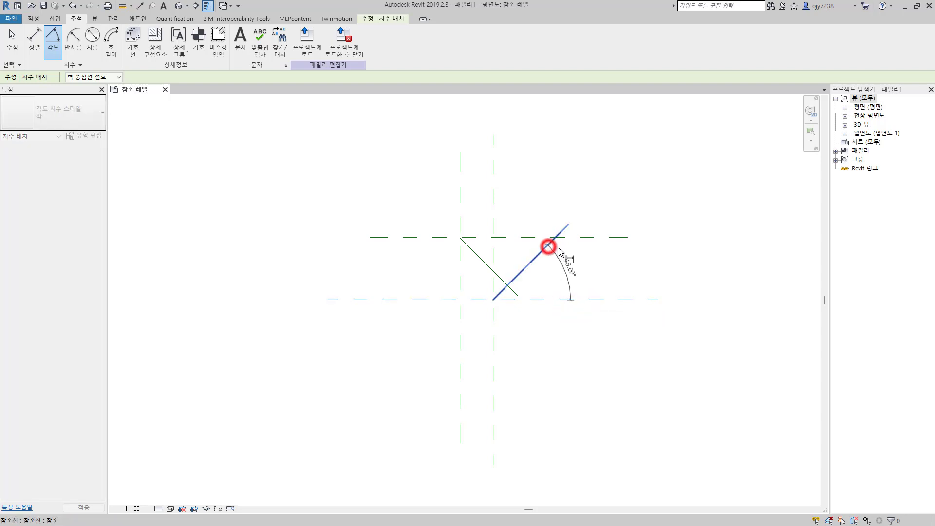
{"action": "left_click", "coordinate": [576, 253]}
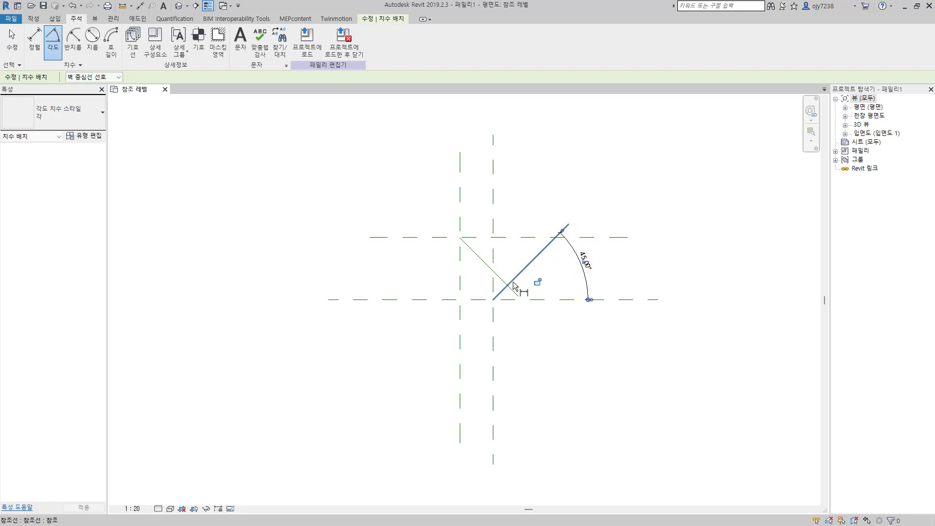
- Add an angular dimension between the left vertical reference plane and the shorter reference line, placing its arc below the horizontal centre plane
{"action": "left_click", "coordinate": [460, 280]}
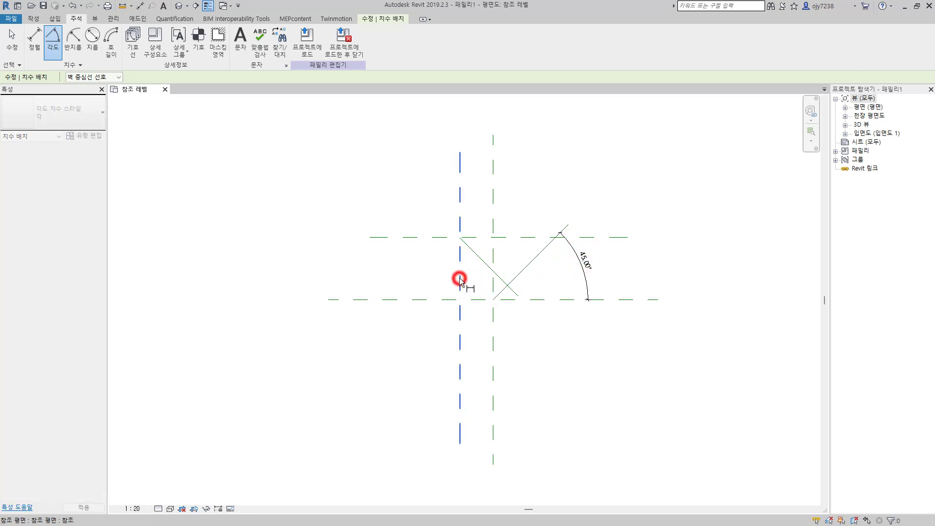
{"action": "left_click", "coordinate": [481, 266]}
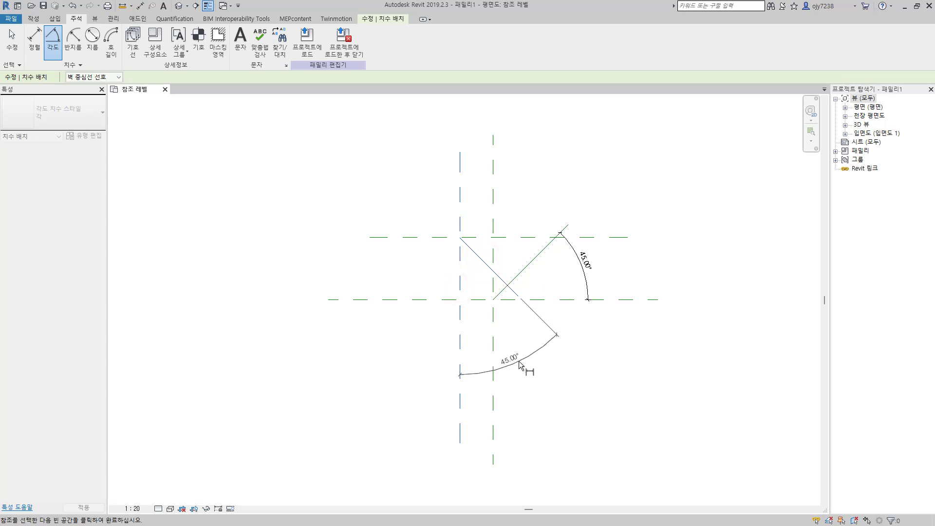
{"action": "left_click", "coordinate": [518, 361]}
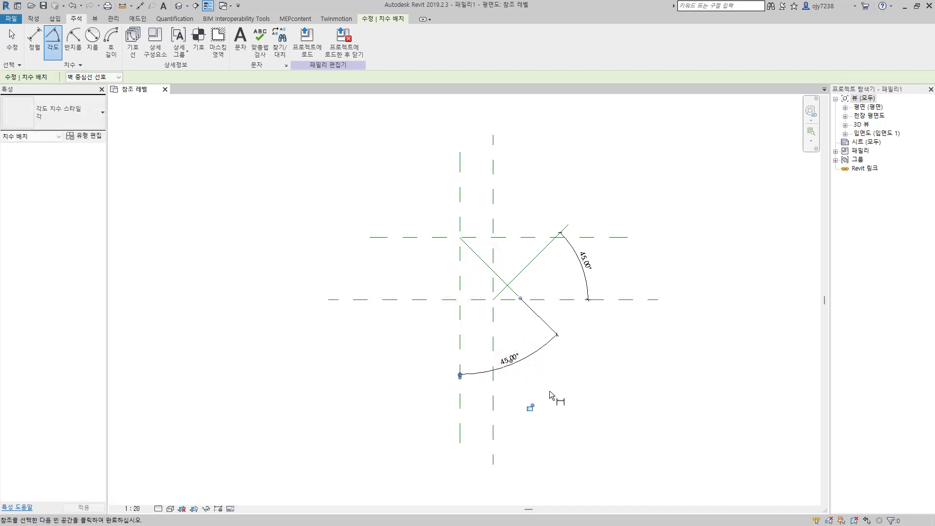
{"action": "key", "text": "Escape"}
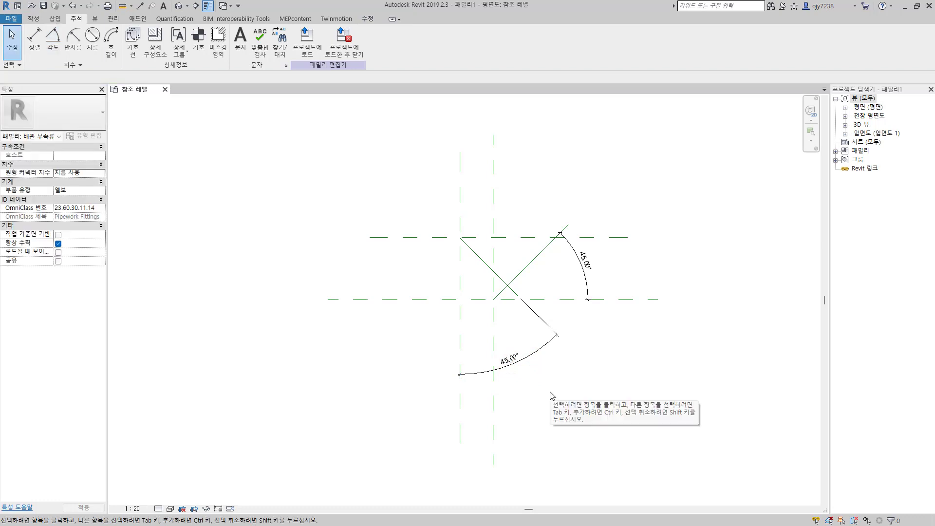
- Label the lower angular dimension with a new instance family parameter named Elbow Angle
{"action": "left_click", "coordinate": [535, 401]}
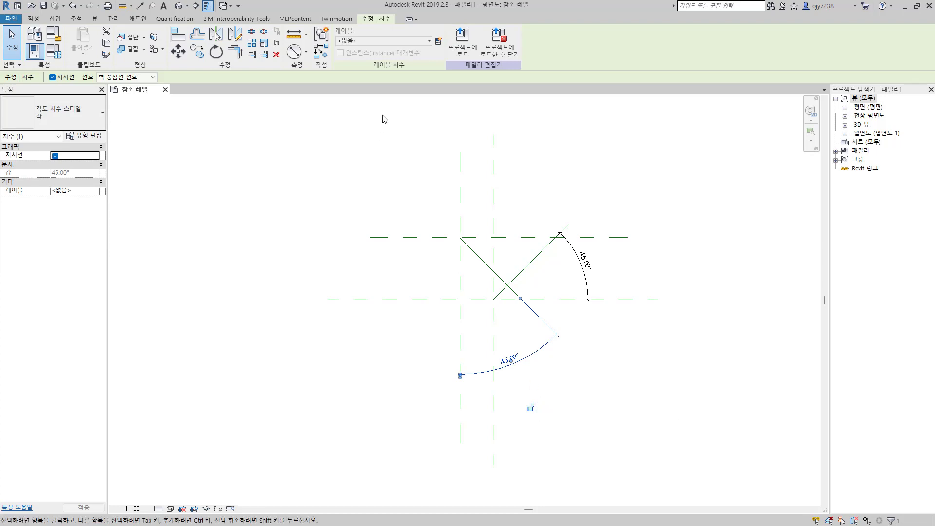
{"action": "left_click", "coordinate": [438, 42]}
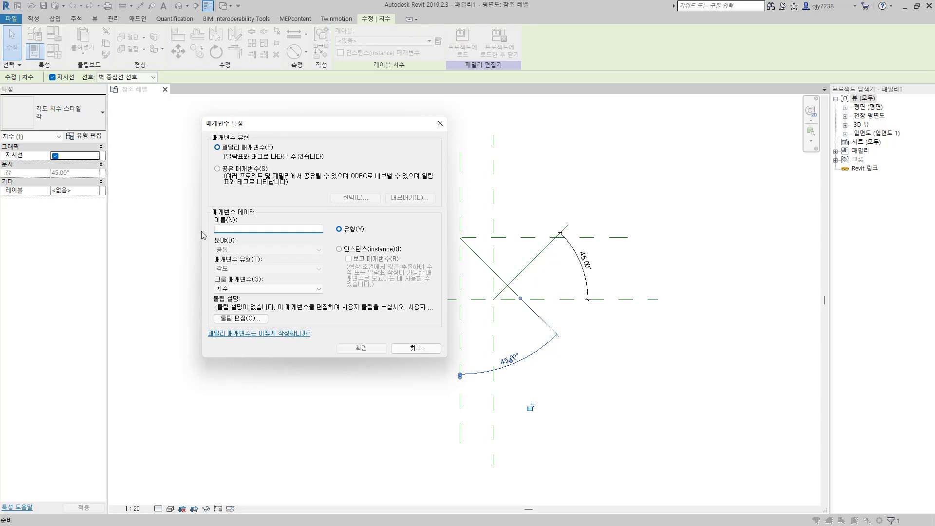
{"action": "left_click", "coordinate": [229, 232]}
{"action": "type", "text": "Elbow Angle"}
{"action": "left_click", "coordinate": [343, 249]}
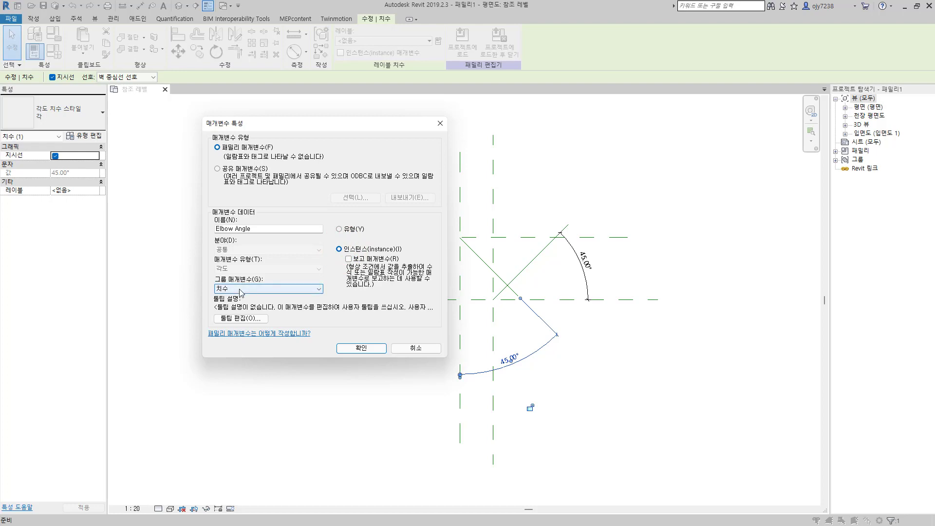
{"action": "left_click", "coordinate": [366, 347]}
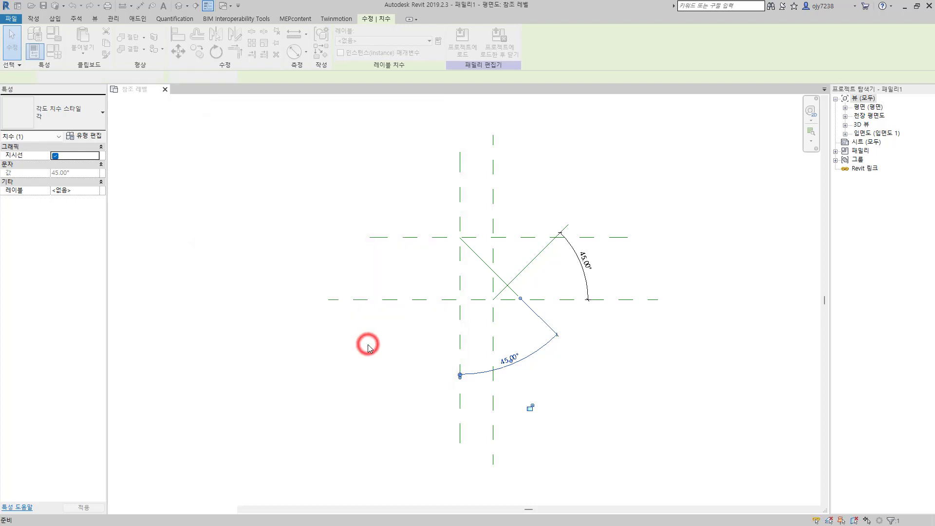
{"action": "left_click", "coordinate": [636, 386]}
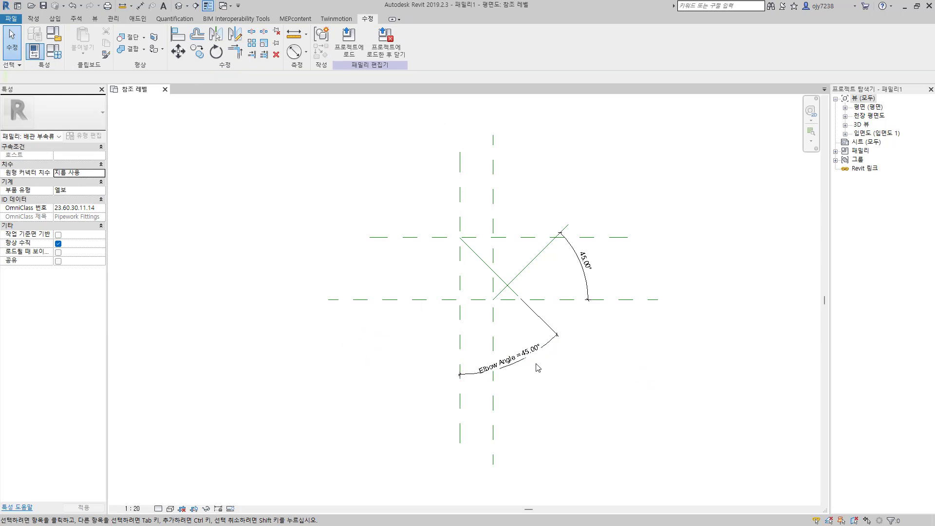
- Label the angular dimension between the horizontal centre plane and the longer reference line with the existing Elbow Angle parameter
{"action": "left_click", "coordinate": [626, 378]}
{"action": "left_click", "coordinate": [587, 277]}
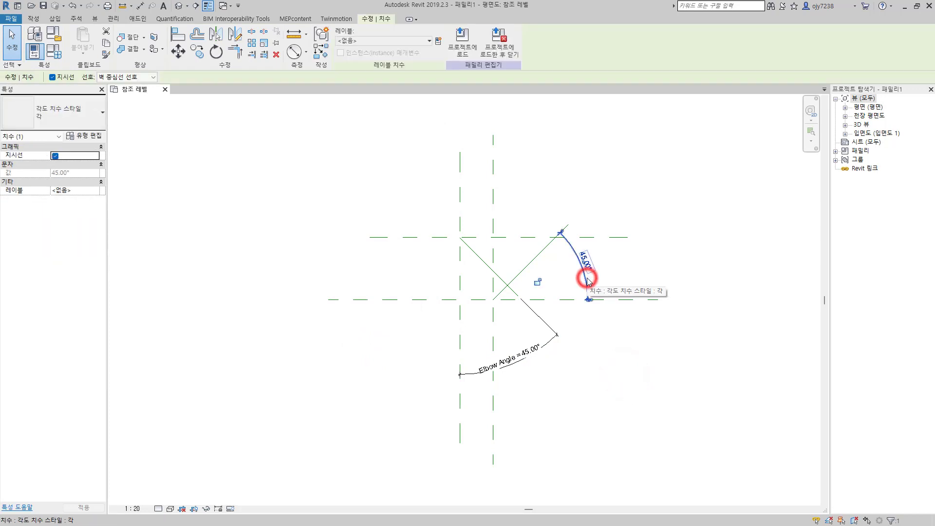
{"action": "left_click", "coordinate": [369, 40]}
{"action": "left_click", "coordinate": [370, 74]}
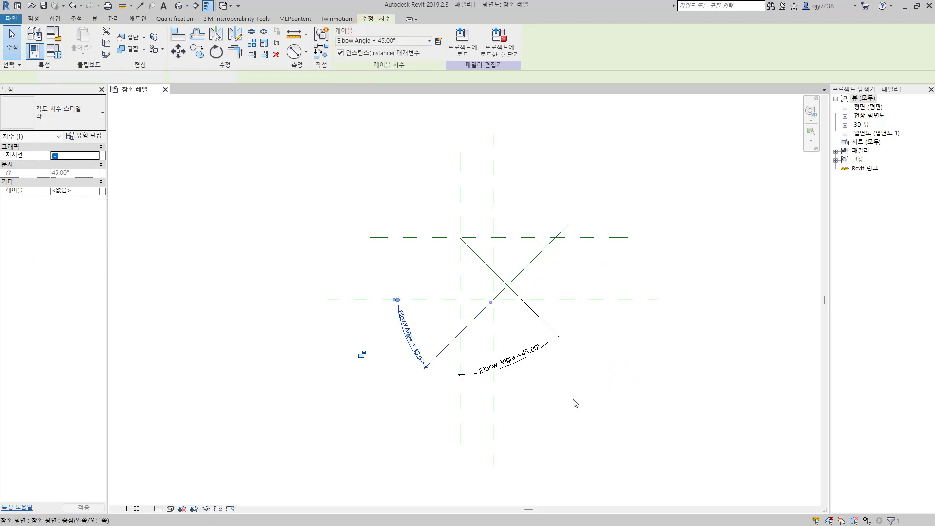
{"action": "left_click", "coordinate": [623, 409]}
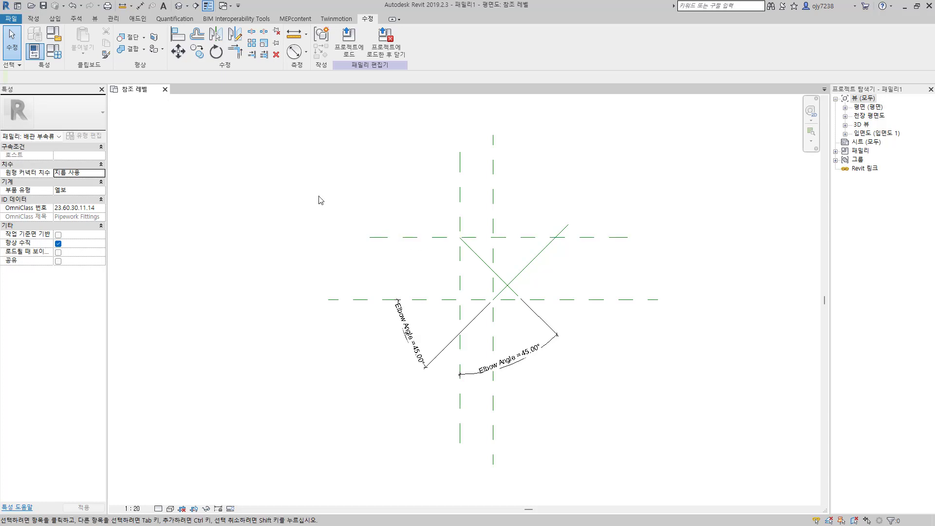
- Add an aligned dimension between the upper horizontal reference plane and the horizontal centre plane, placed beyond their crossing with the vertical planes
{"action": "left_click", "coordinate": [141, 6]}
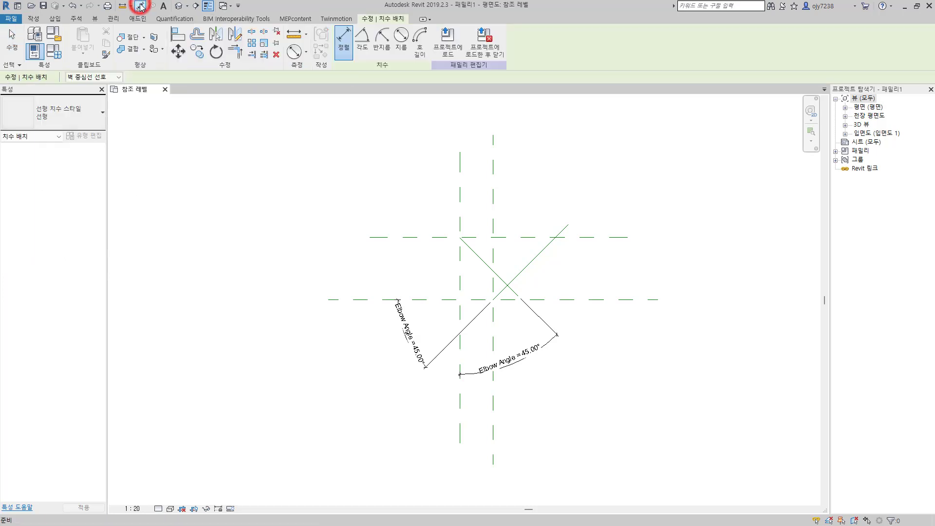
{"action": "left_click", "coordinate": [410, 237]}
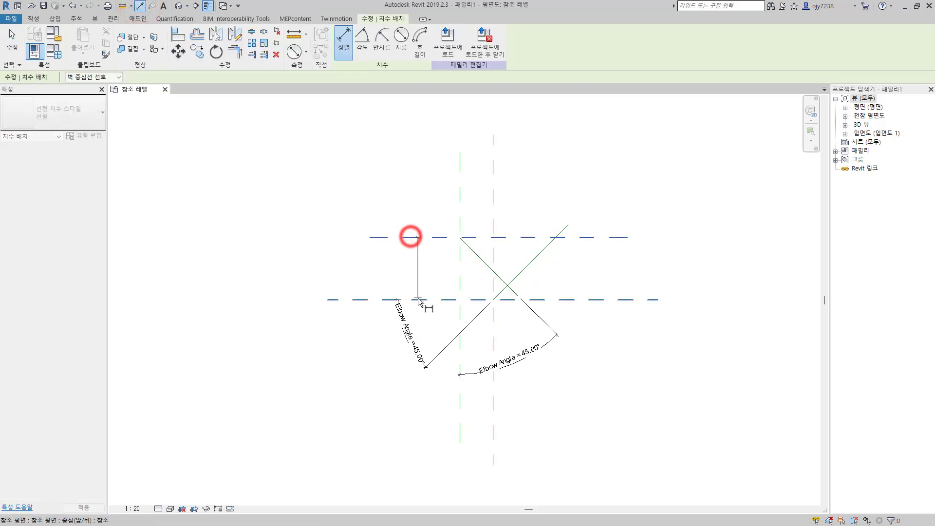
{"action": "left_click", "coordinate": [416, 299]}
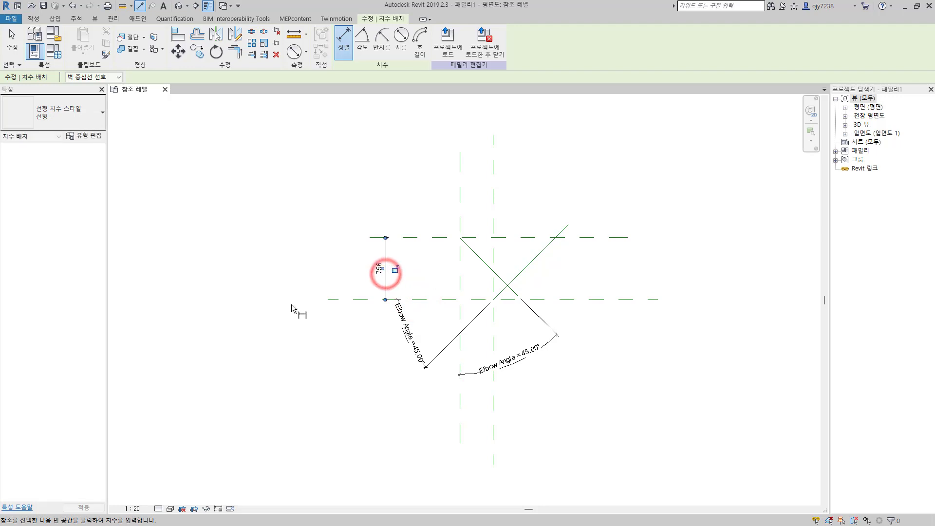
- Add an aligned dimension between the two vertical reference planes, placed above the upper horizontal plane
{"action": "left_click", "coordinate": [460, 209]}
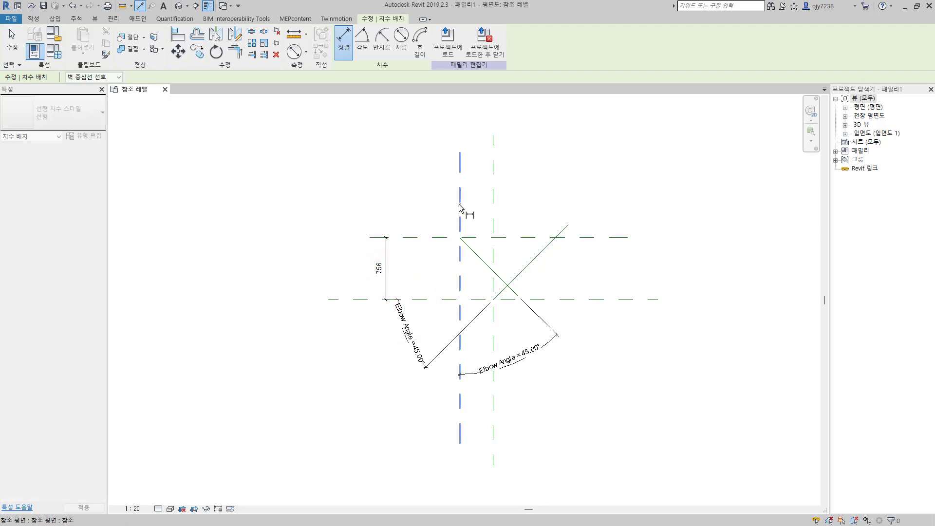
{"action": "left_click", "coordinate": [493, 205]}
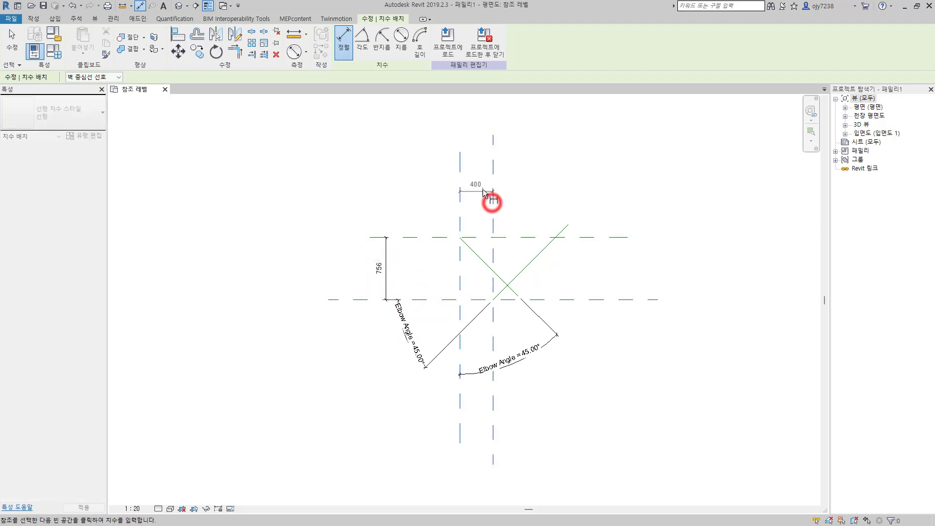
{"action": "left_click", "coordinate": [482, 182]}
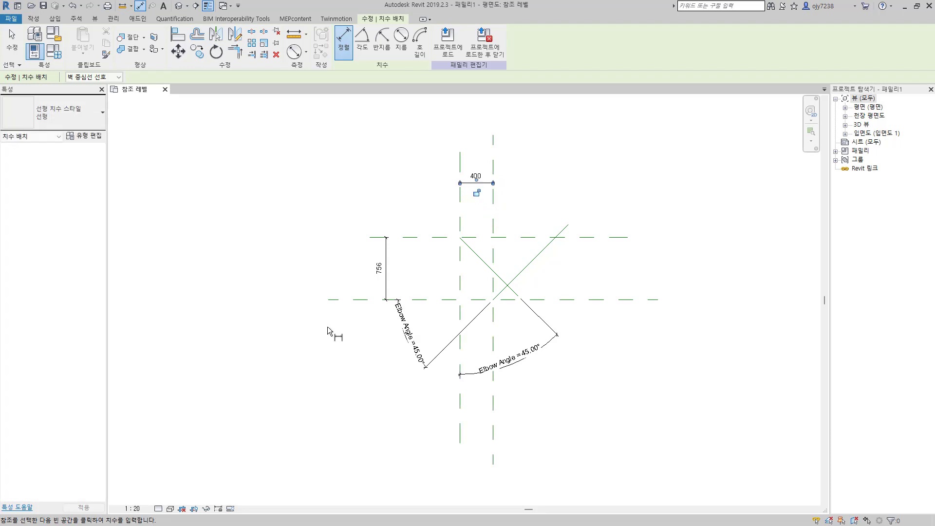
{"action": "key", "text": "Escape"}
{"action": "key", "text": "Escape"}
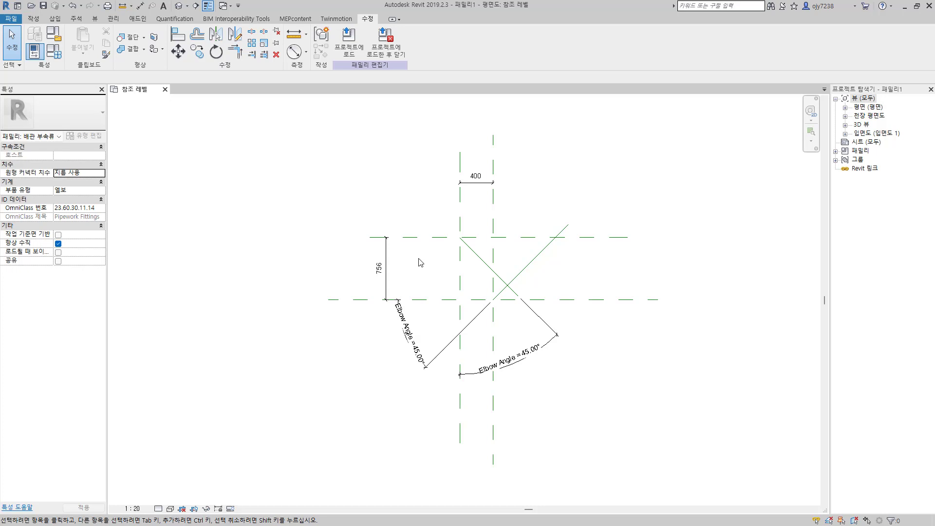
- Label the dimension between the two horizontal reference planes with a new instance family parameter named Elbow Radius
{"action": "left_click", "coordinate": [386, 264]}
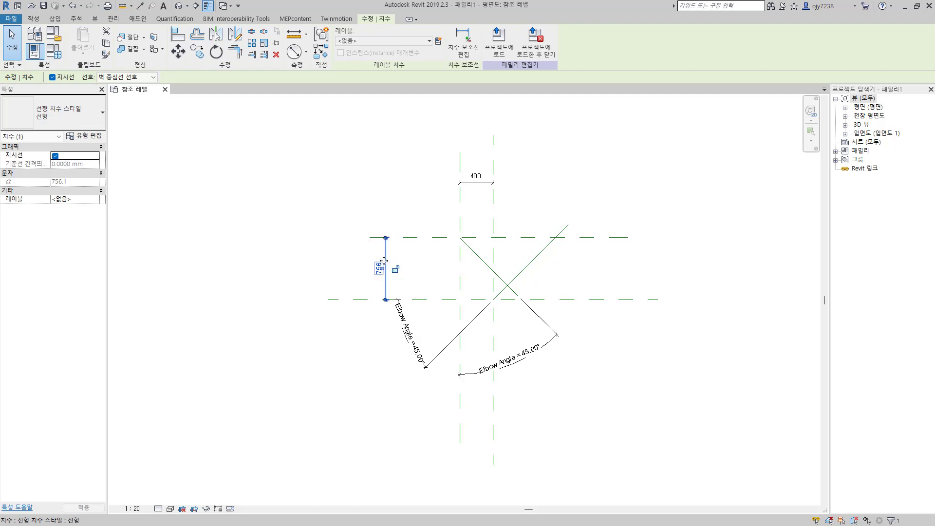
{"action": "left_click", "coordinate": [438, 41]}
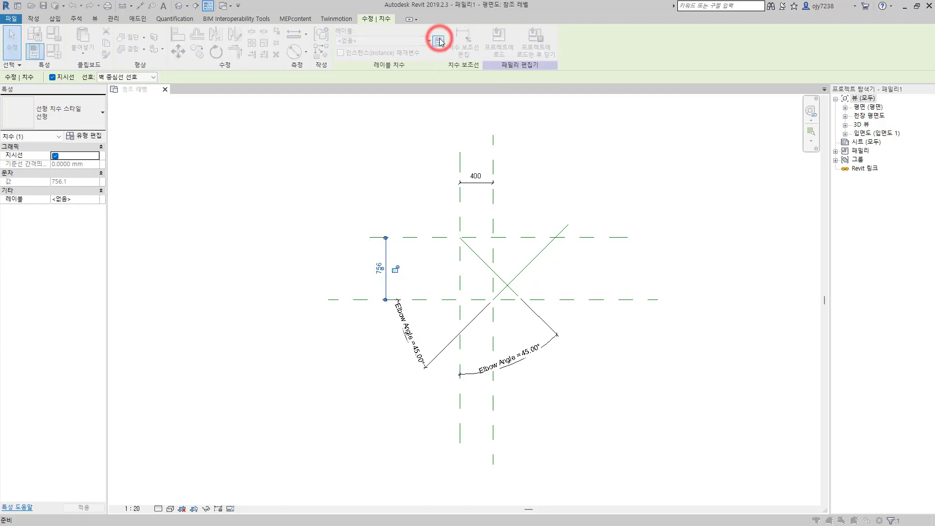
{"action": "left_click", "coordinate": [226, 228]}
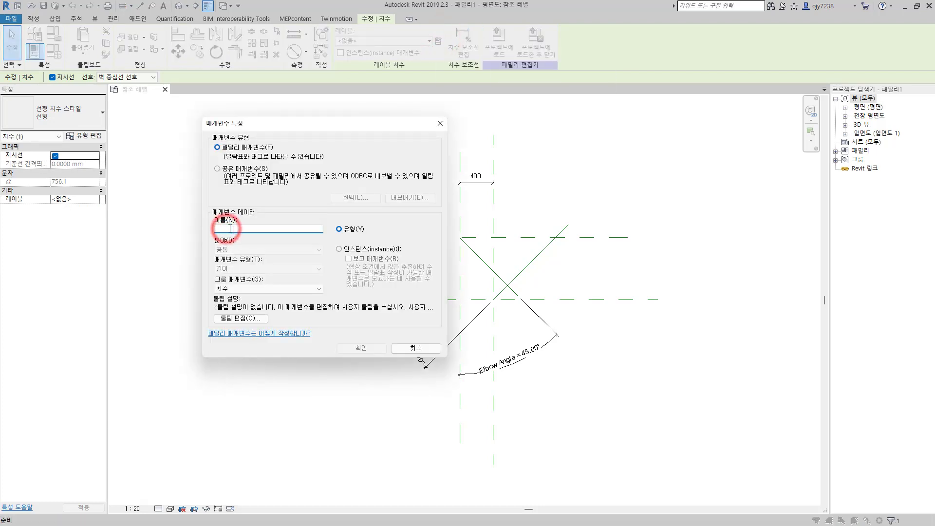
{"action": "type", "text": "Elbow Radius"}
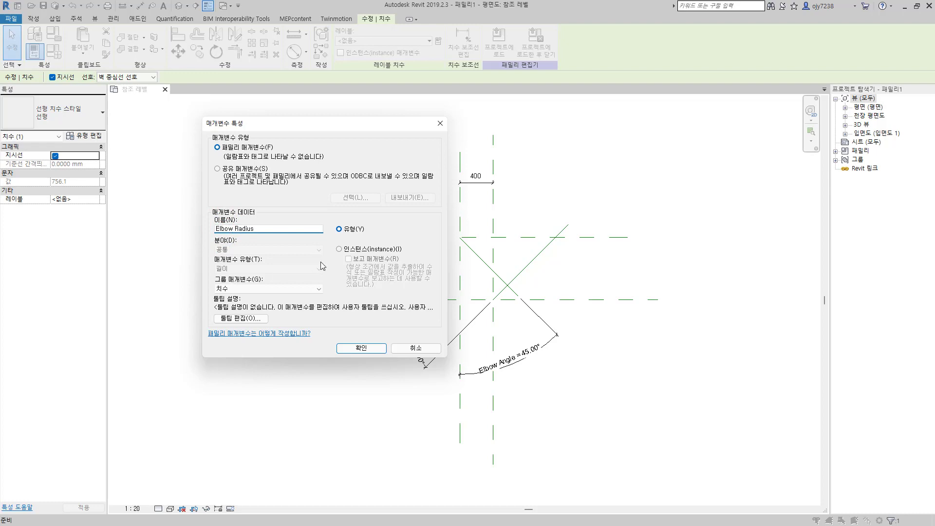
{"action": "left_click", "coordinate": [338, 249]}
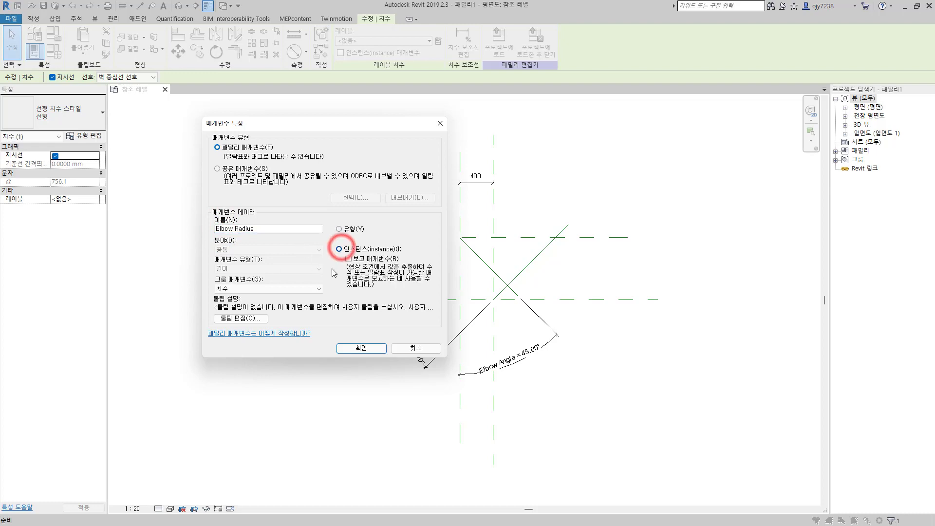
{"action": "left_click", "coordinate": [369, 348]}
{"action": "key", "text": "Escape"}
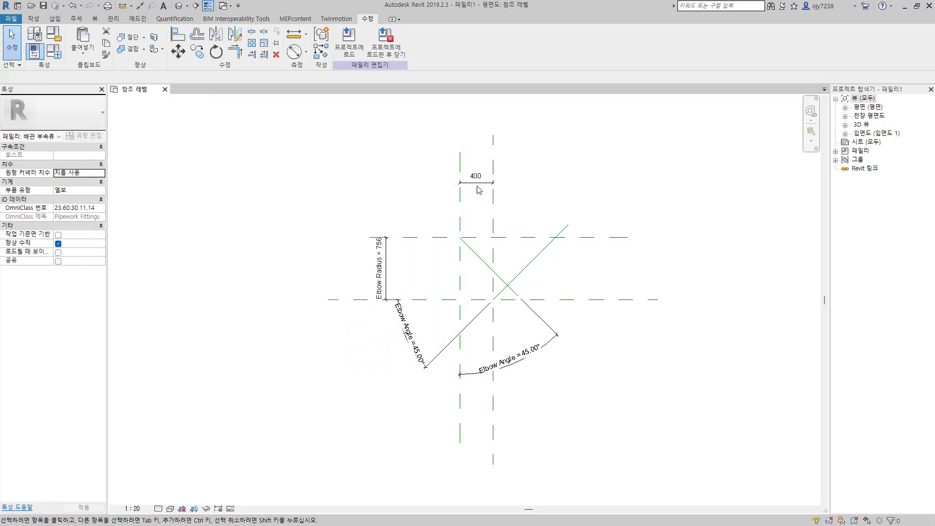
- Label the dimension between the two vertical reference planes with a new instance family parameter named Elbow Insert
{"action": "left_click", "coordinate": [475, 182]}
{"action": "left_click", "coordinate": [438, 42]}
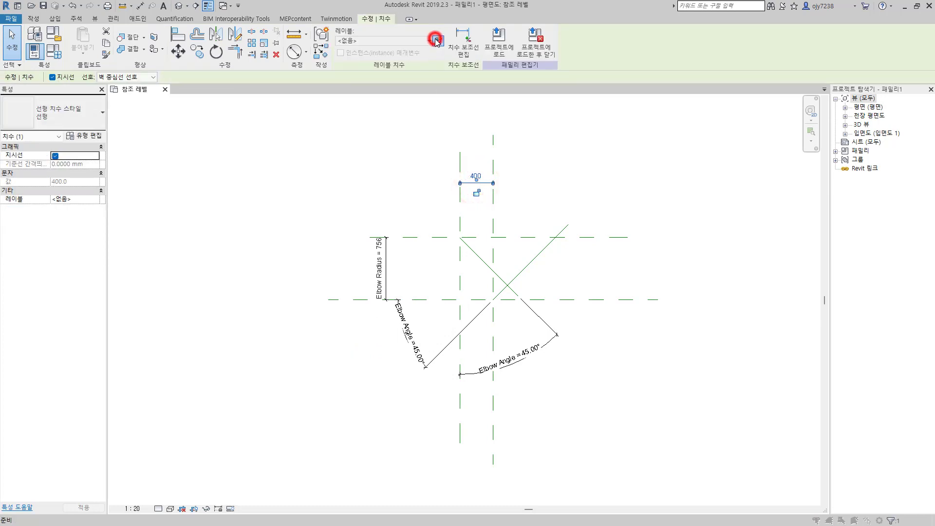
{"action": "left_click", "coordinate": [234, 228]}
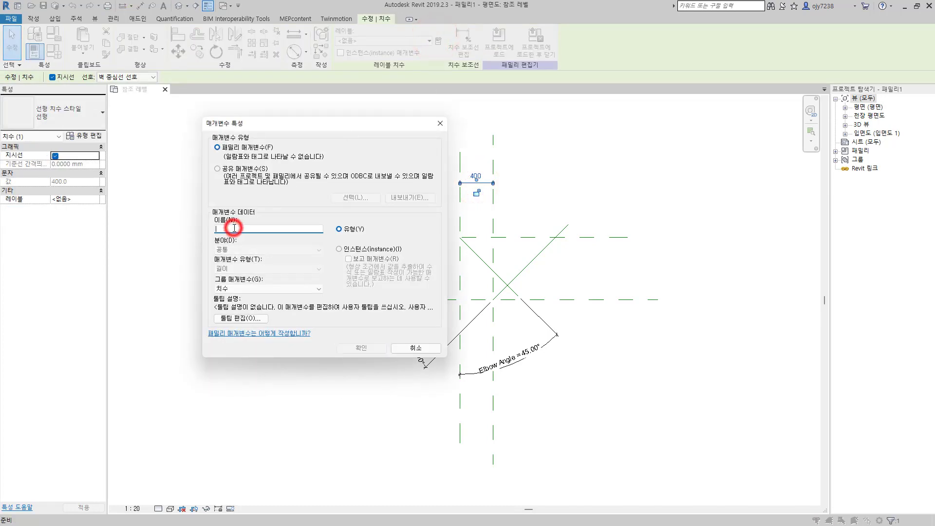
{"action": "type", "text": "Elbow Insert"}
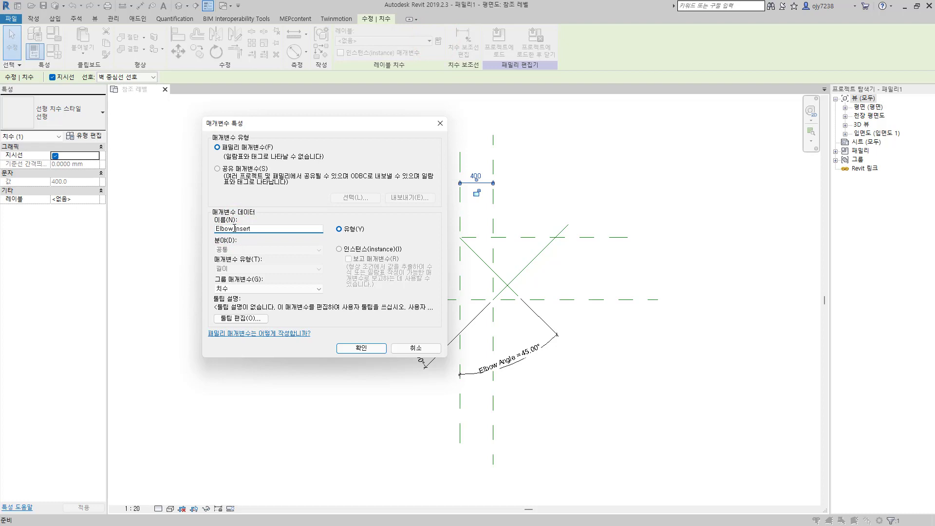
{"action": "left_click", "coordinate": [343, 250]}
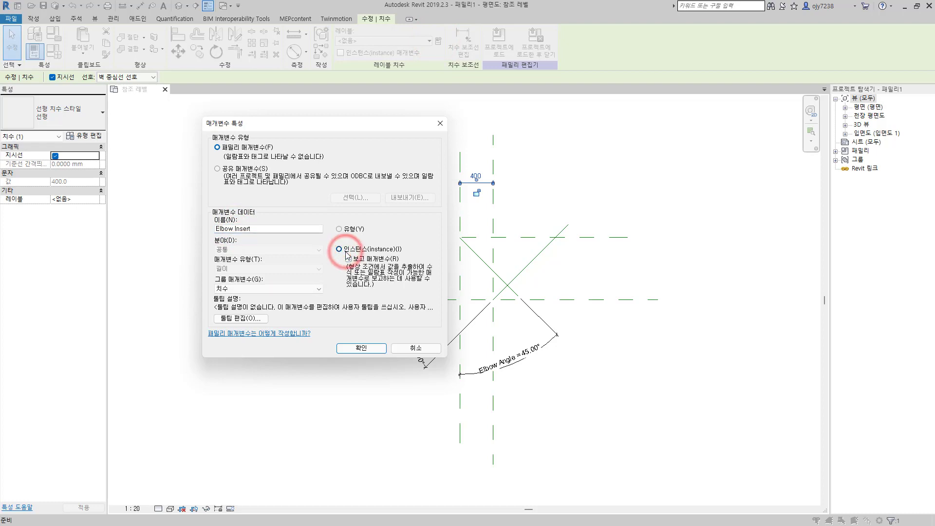
{"action": "left_click", "coordinate": [360, 348]}
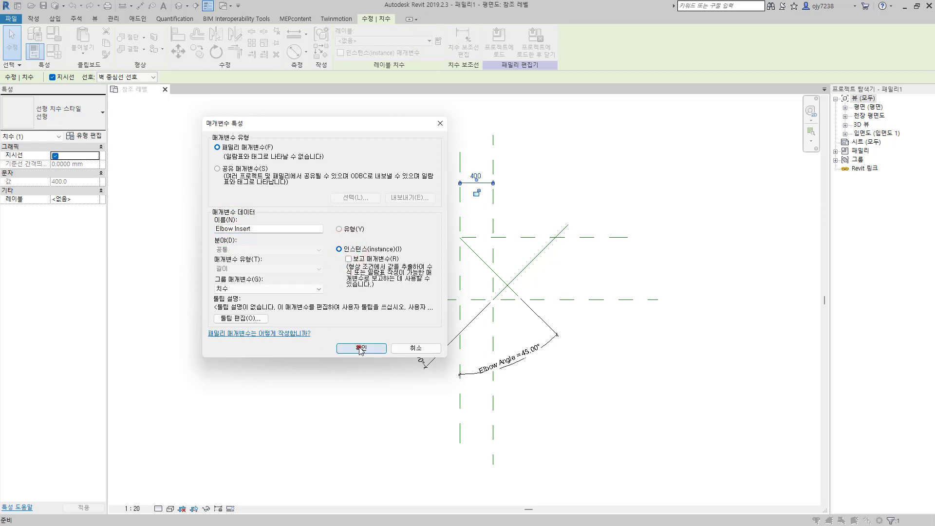
{"action": "key", "text": "Escape"}
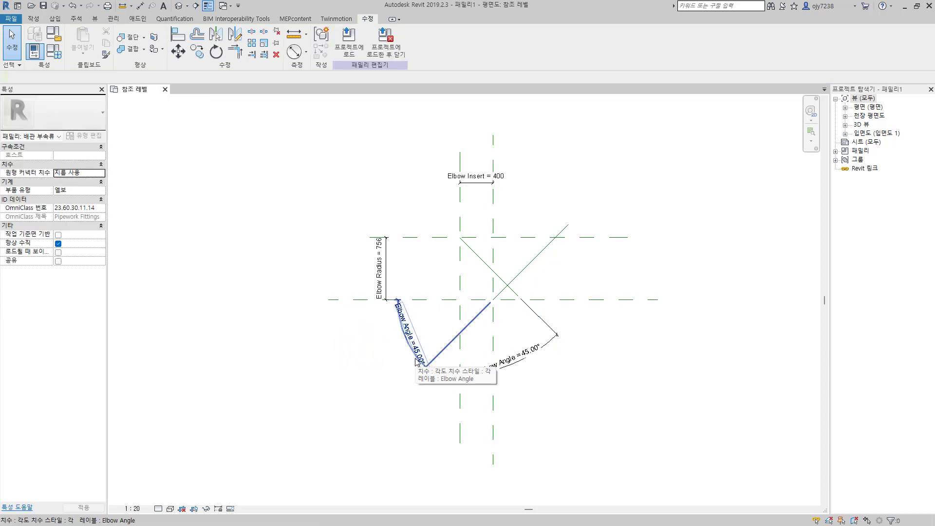
{"action": "left_click", "coordinate": [371, 385]}
{"action": "left_click", "coordinate": [382, 268]}
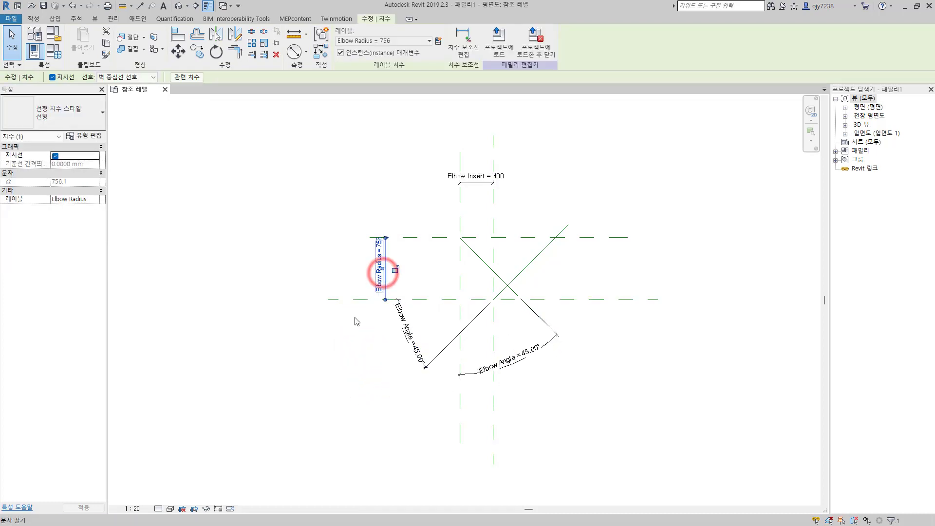
{"action": "left_click", "coordinate": [347, 196]}
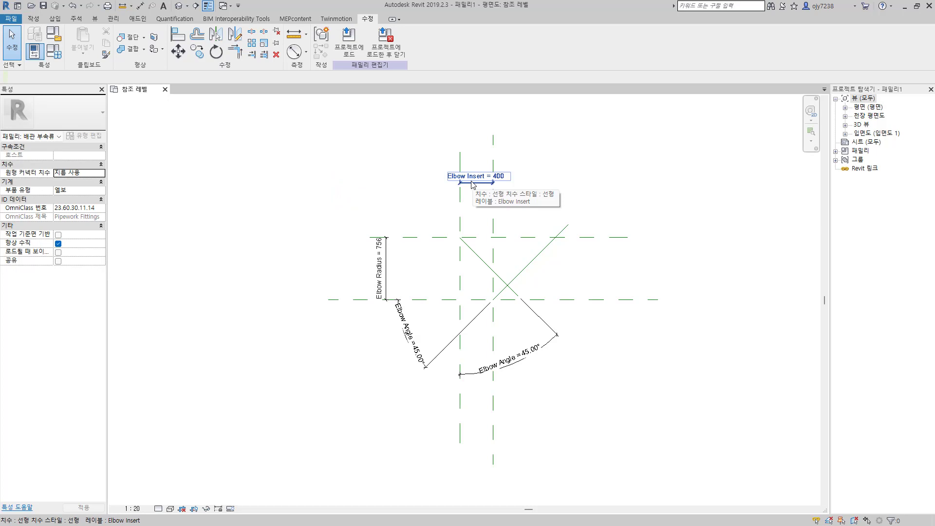
{"action": "left_click", "coordinate": [378, 200]}
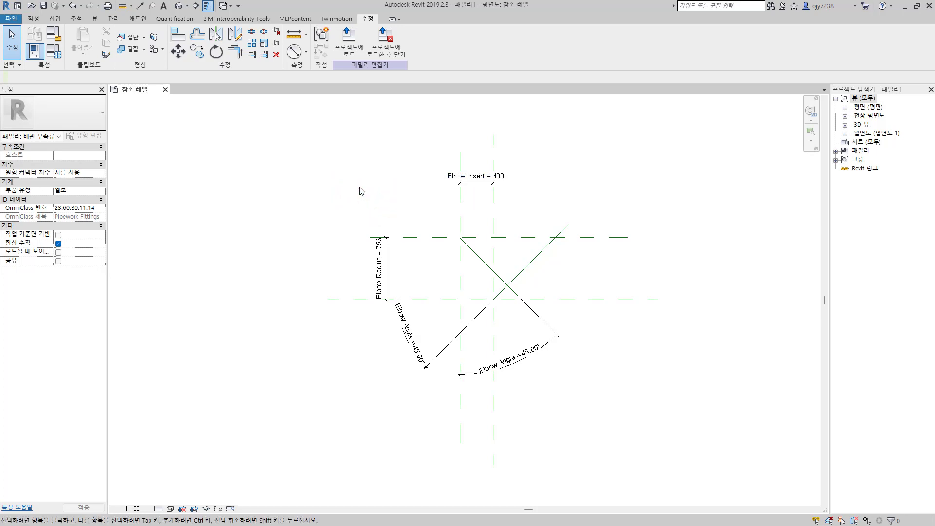
- In the family types, give Elbow Insert the formula Elbow Radius * tan(Elbow Angle / 2)
{"action": "left_click", "coordinate": [55, 51]}
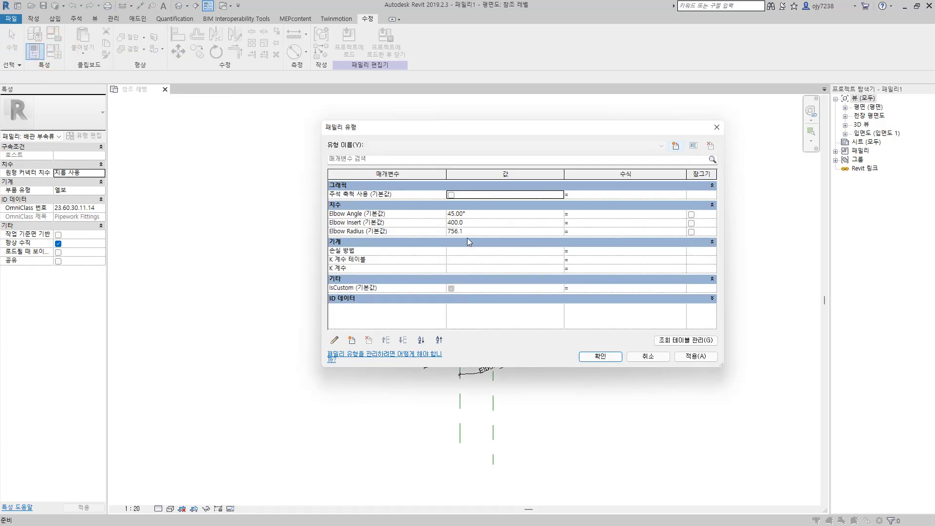
{"action": "left_click", "coordinate": [584, 227]}
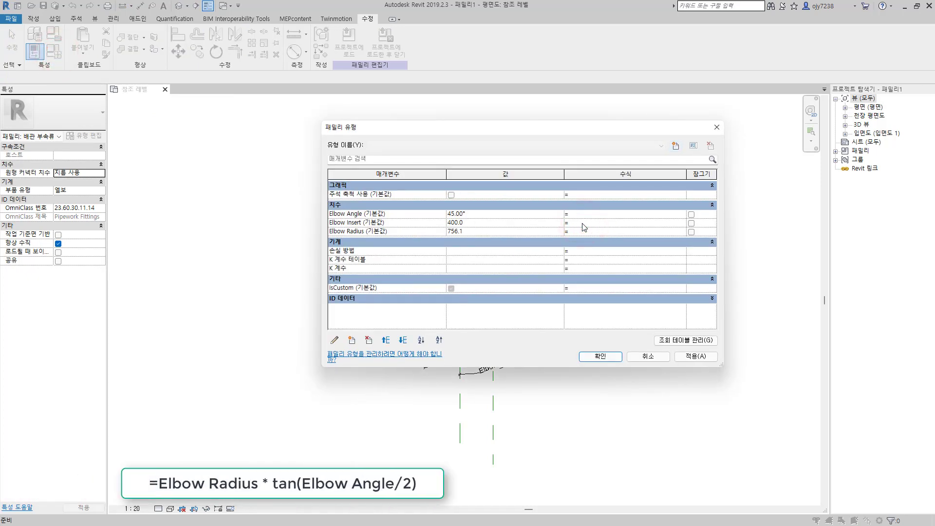
{"action": "type", "text": "Elbow Radius"}
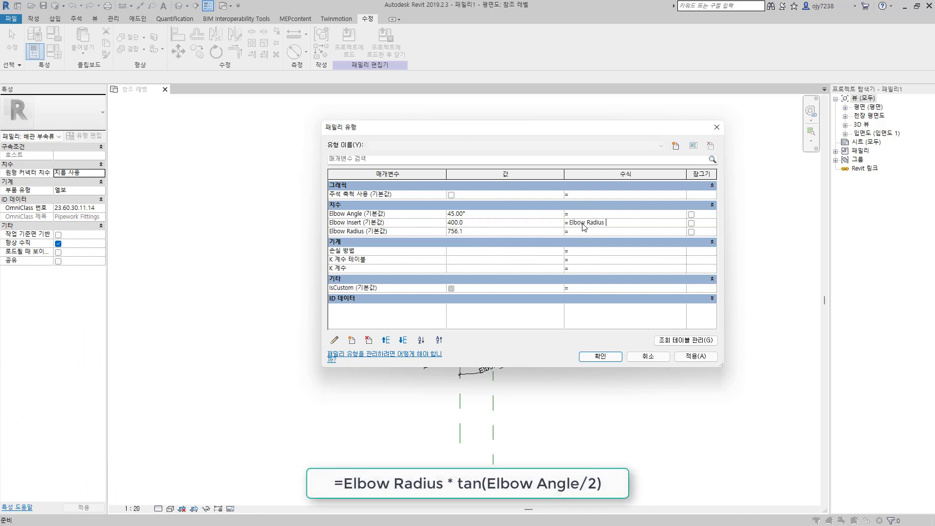
{"action": "type", "text": " * tan(Elbow Angle / 2)"}
{"action": "key", "text": "Tab"}
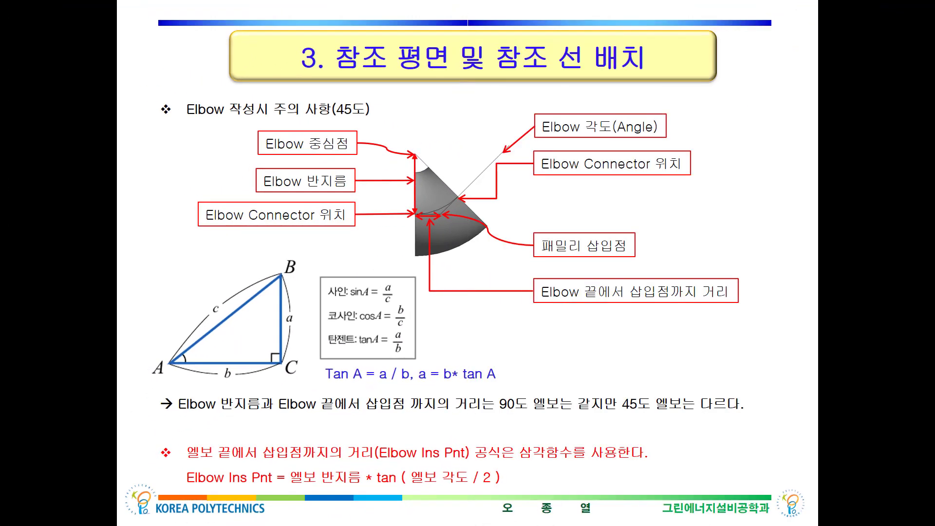
{"action": "left_click_drag", "start_coordinate": [411, 146], "coordinate": [410, 155]}
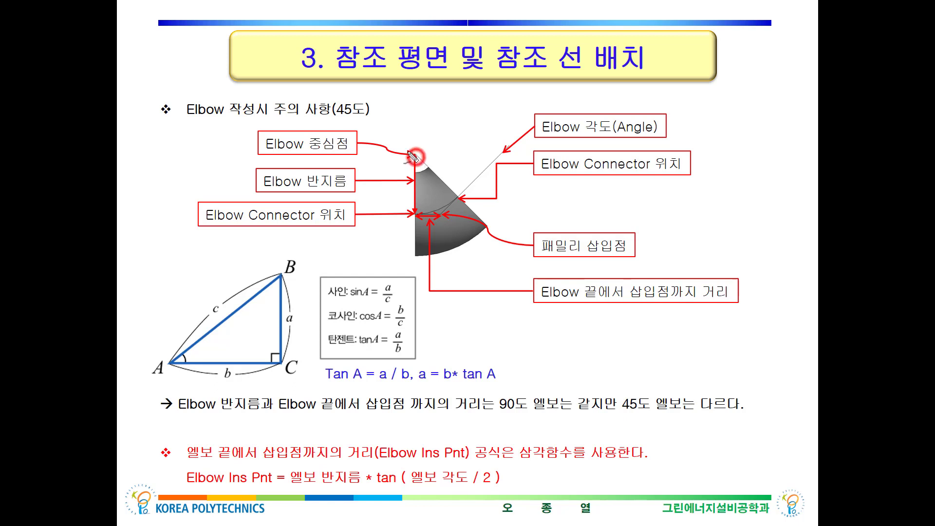
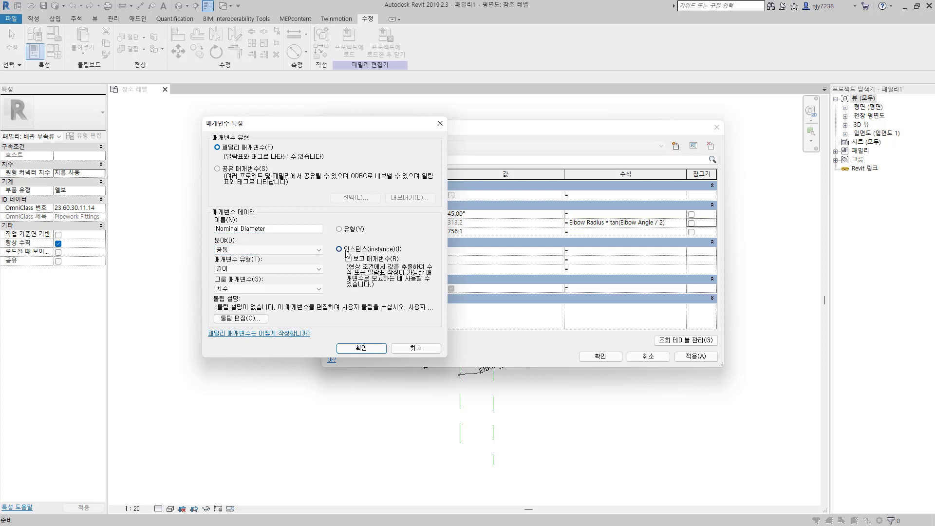
- Create the Nominal Diameter instance parameter with discipline 배관 (Piping), parameter type 배관 치수 (Pipe Dimension) and group 치수 (Dimensions)
{"action": "scroll", "coordinate": [267, 249], "scroll_direction": "down", "scroll_amount": 4}
{"action": "left_click", "coordinate": [255, 270]}
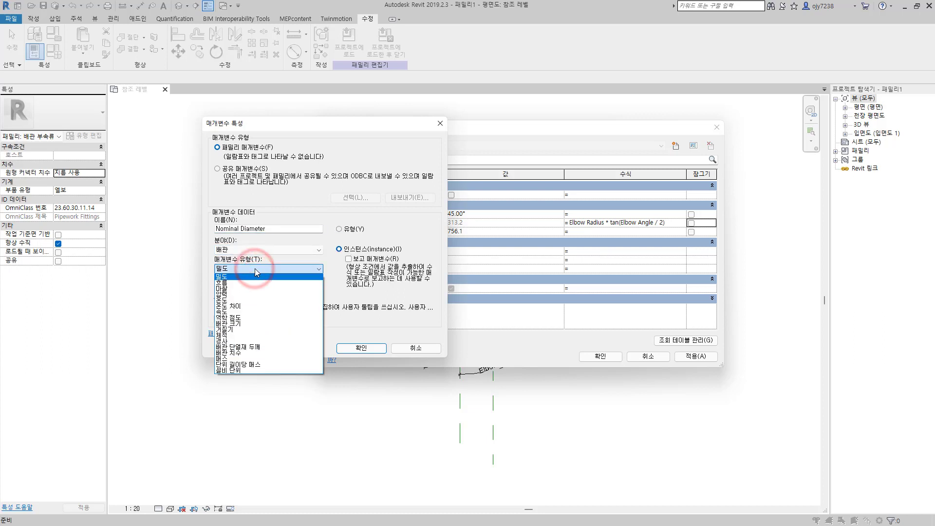
{"action": "left_click", "coordinate": [241, 352]}
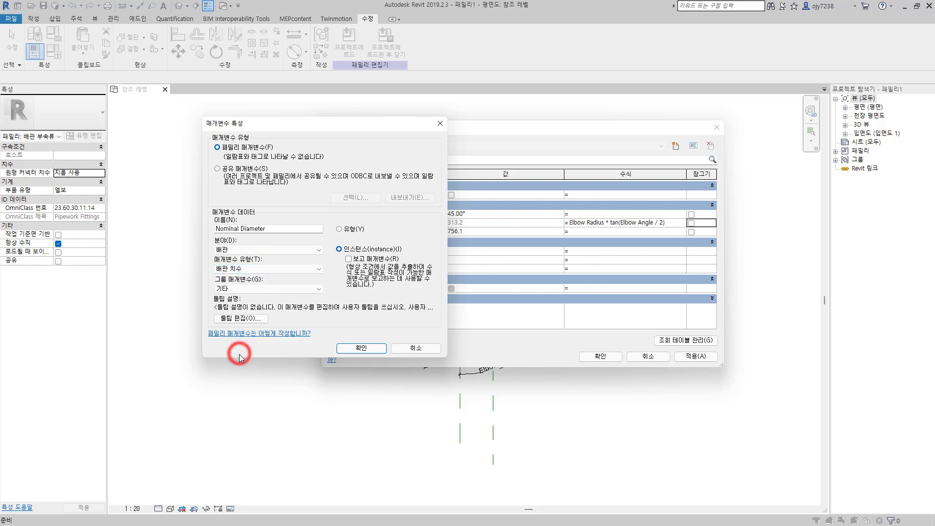
{"action": "left_click", "coordinate": [249, 288]}
{"action": "left_click", "coordinate": [249, 303]}
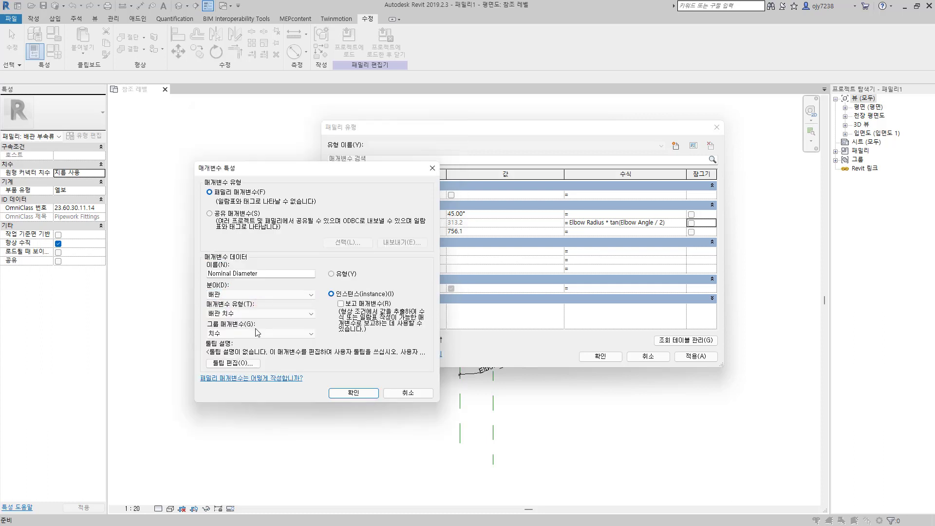
{"action": "left_click", "coordinate": [353, 392]}
- Set the Nominal Diameter value to 100 mm
{"action": "left_click_drag", "start_coordinate": [484, 240], "coordinate": [432, 241]}
{"action": "type", "text": "100"}
{"action": "key", "text": "Tab"}
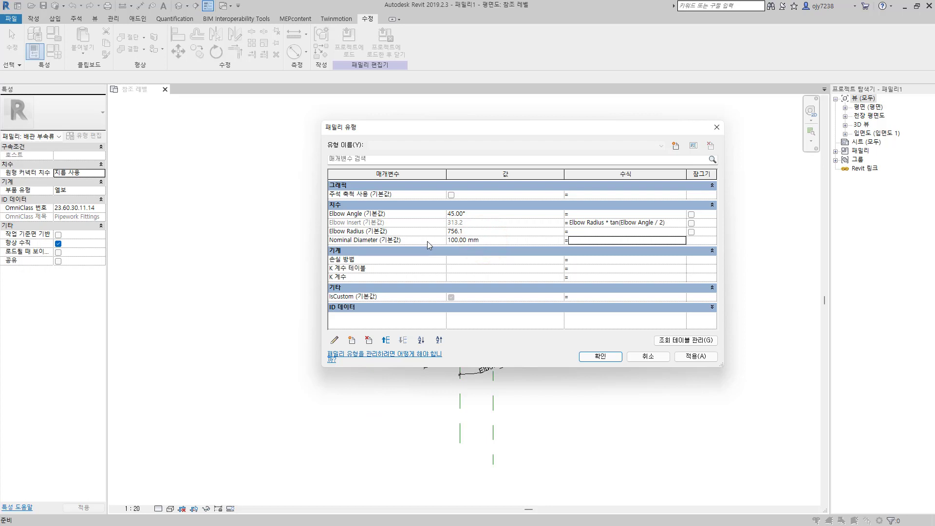
- Apply the family type parameter settings and close the family types
{"action": "left_click", "coordinate": [696, 355]}
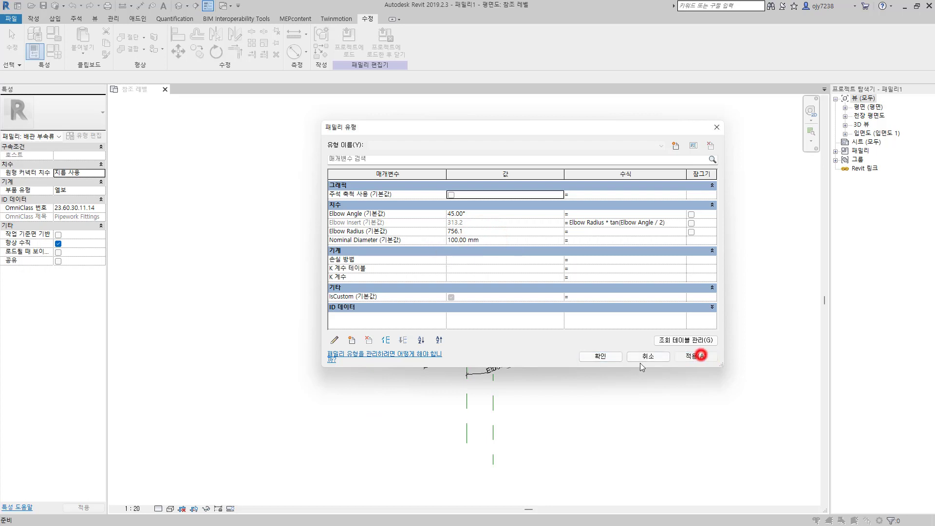
{"action": "left_click", "coordinate": [602, 356]}
{"action": "left_click", "coordinate": [581, 394]}
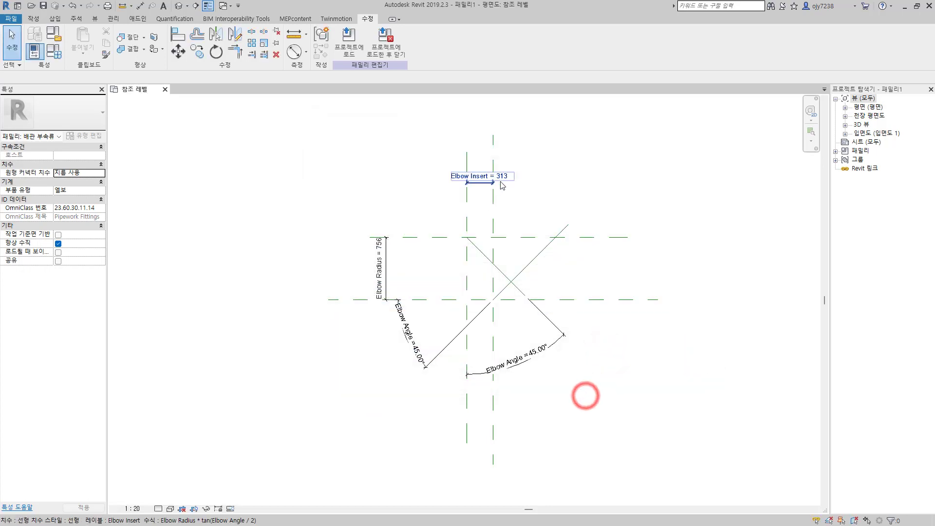
{"action": "key", "text": "ctrl+2"}
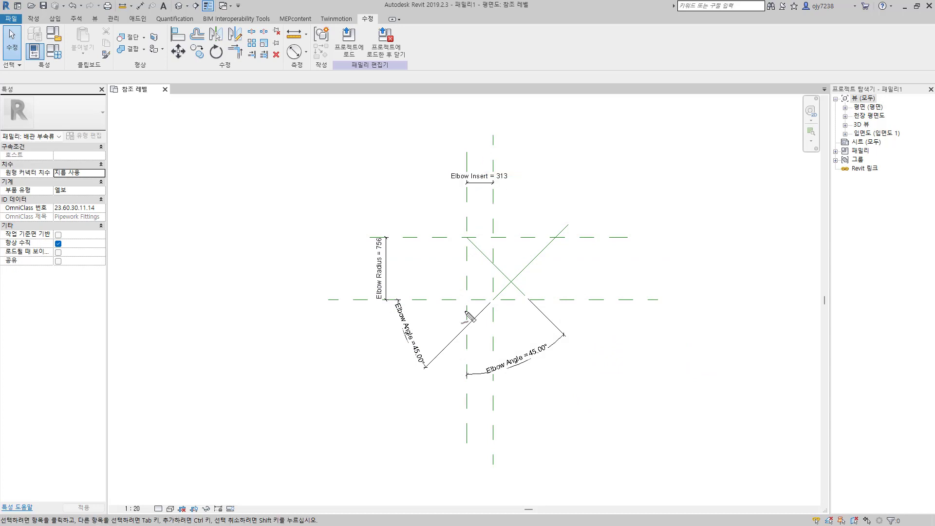
{"action": "mouse_move", "coordinate": [466, 299]}
{"action": "left_mouse_down"}
{"action": "mouse_move", "coordinate": [493, 299]}
{"action": "mouse_move", "coordinate": [509, 282]}
{"action": "left_mouse_up"}
{"action": "left_click_drag", "start_coordinate": [493, 305], "coordinate": [498, 298]}
{"action": "left_click_drag", "start_coordinate": [463, 233], "coordinate": [470, 240]}
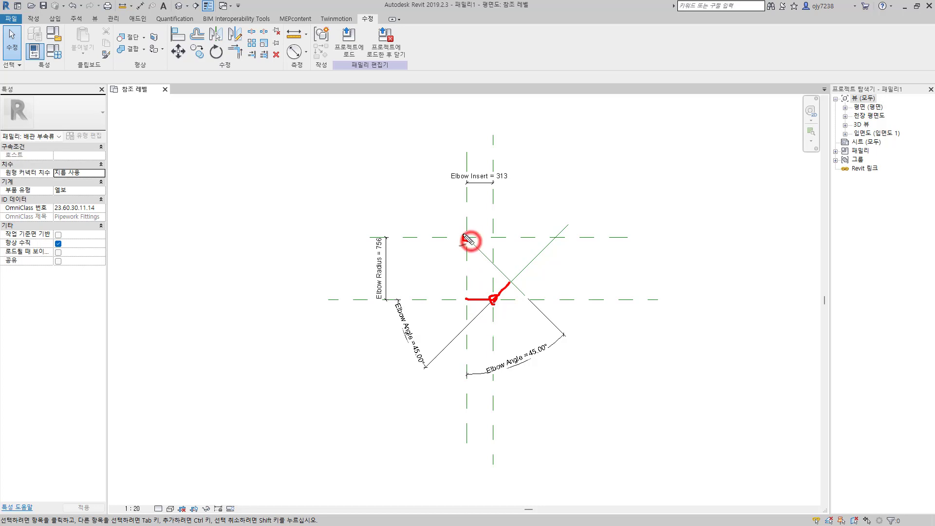
{"action": "key", "text": "Escape"}
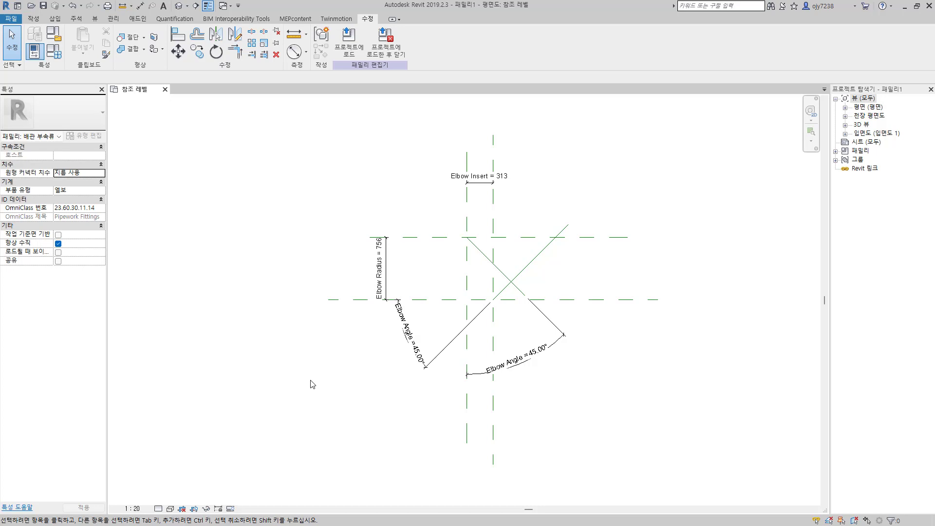
- Save the family as elbow.rfa in the Elbow folder, replacing the existing file
{"action": "left_click", "coordinate": [44, 6]}
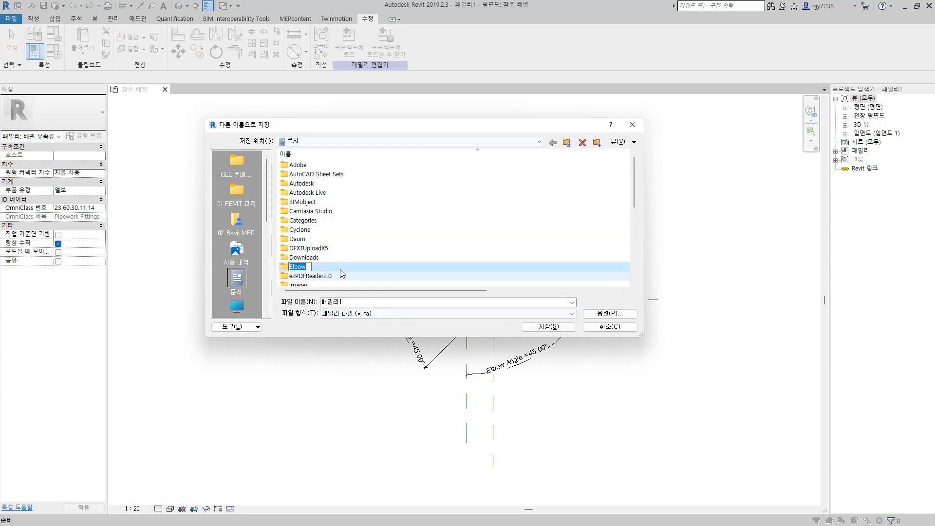
{"action": "double_click", "coordinate": [316, 267]}
{"action": "left_click", "coordinate": [301, 165]}
{"action": "left_click", "coordinate": [554, 332]}
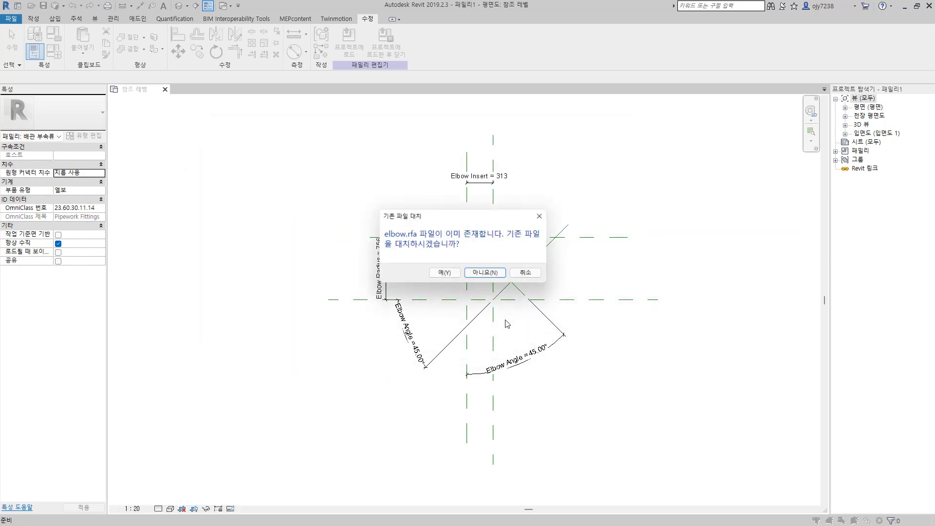
{"action": "left_click", "coordinate": [477, 271]}
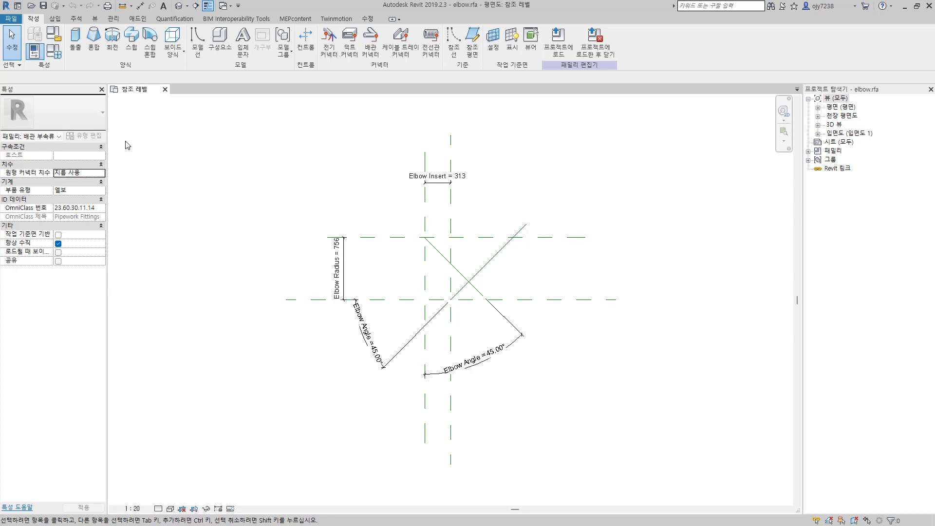
{"action": "left_click", "coordinate": [43, 7]}
- Create a new family from the 미터법 프로파일.rft (Metric Profile) template
{"action": "left_click", "coordinate": [11, 18]}
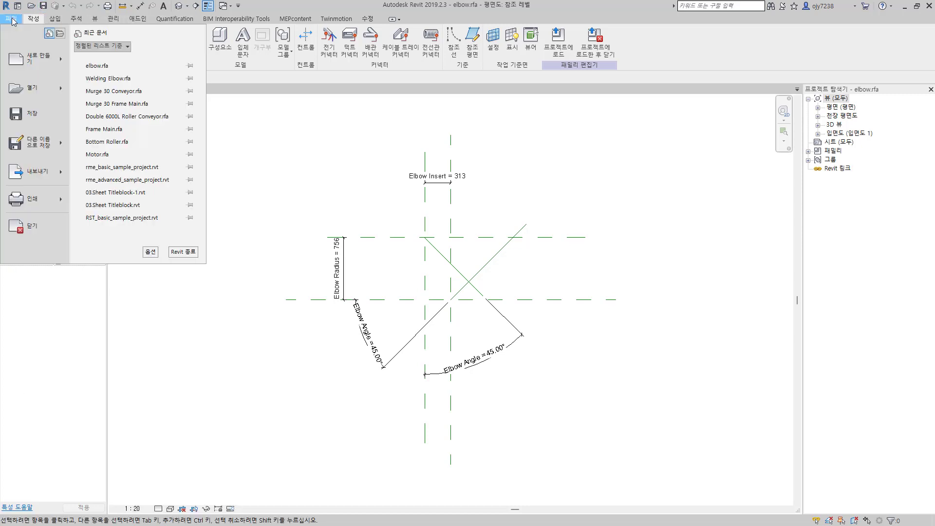
{"action": "mouse_move", "coordinate": [39, 60]}
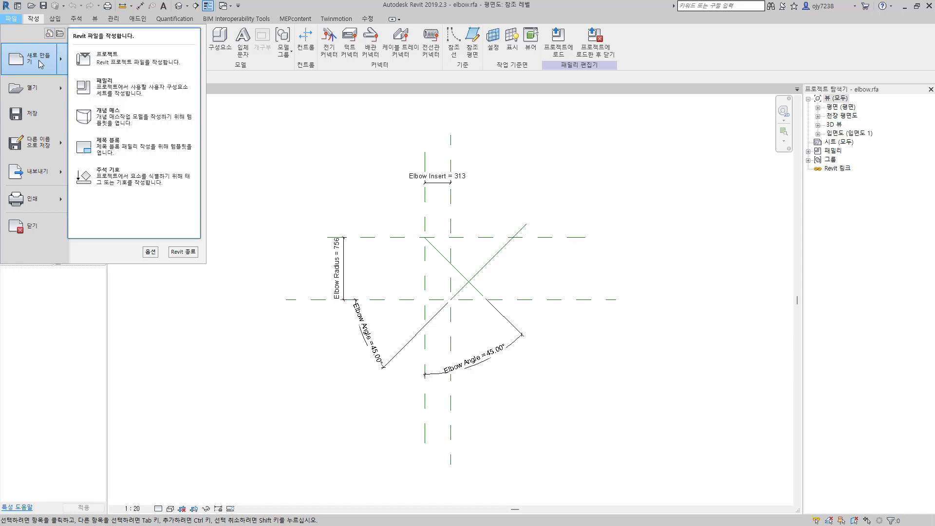
{"action": "left_click", "coordinate": [115, 89]}
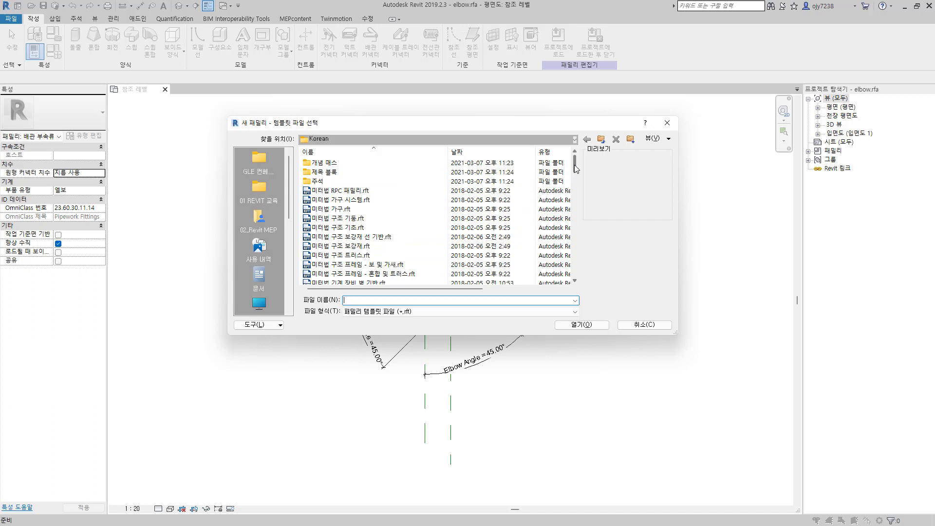
{"action": "left_click_drag", "start_coordinate": [574, 164], "coordinate": [583, 263]}
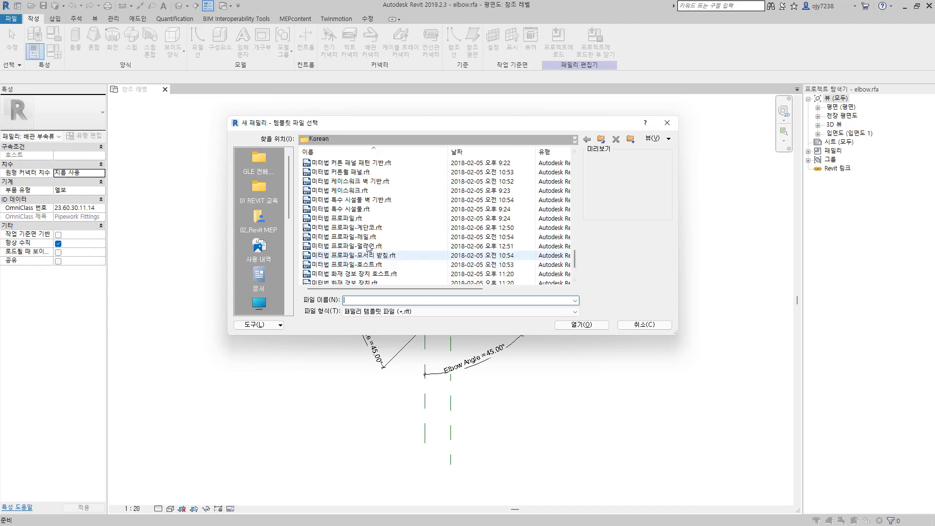
{"action": "left_click", "coordinate": [331, 219]}
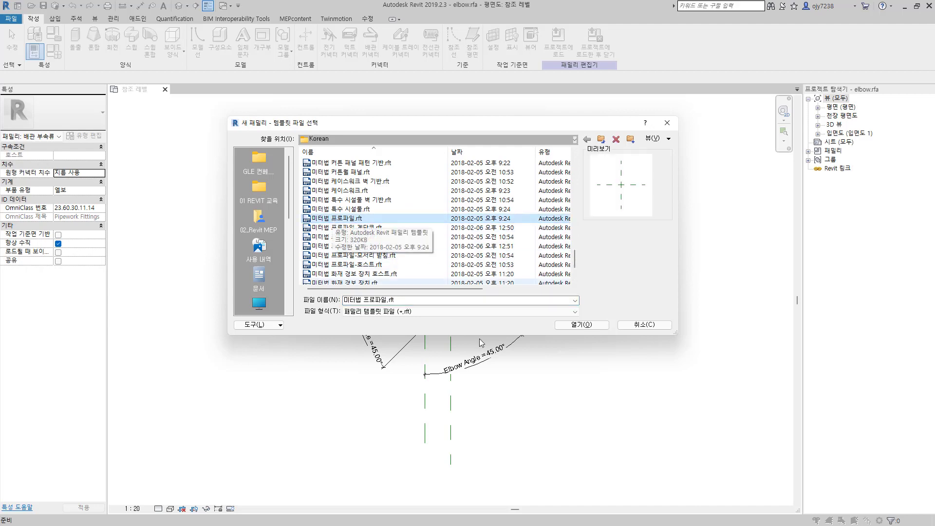
{"action": "left_click", "coordinate": [581, 325]}
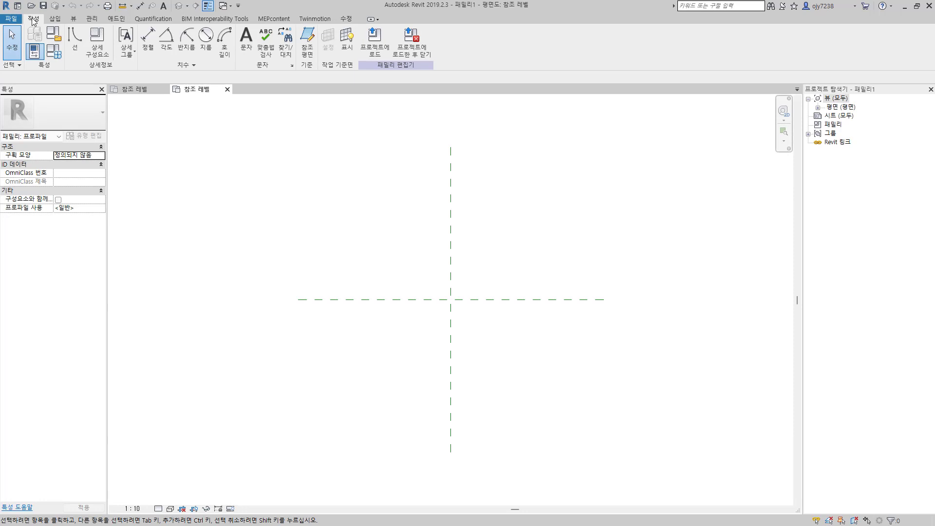
- Draw a profile circle with a fixed radius of 50 mm centred on the intersection of the two reference planes
{"action": "left_click", "coordinate": [75, 46]}
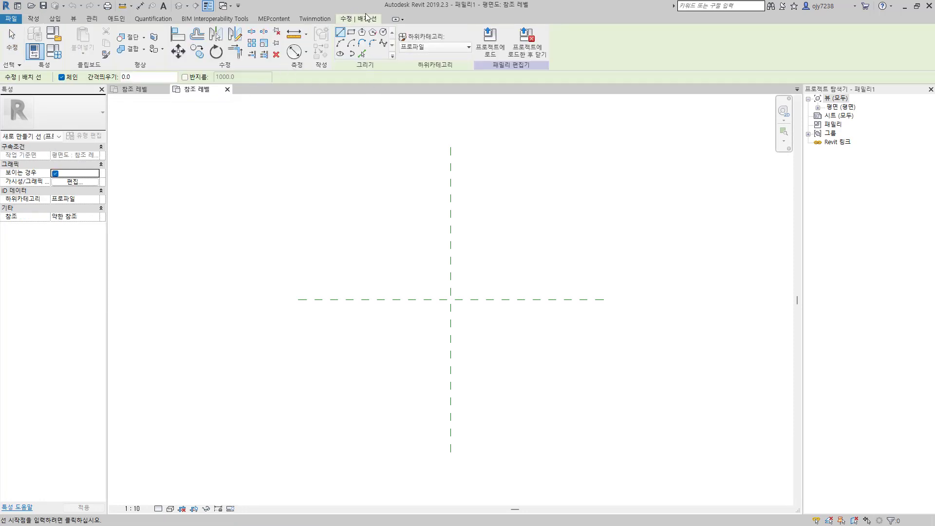
{"action": "left_click", "coordinate": [383, 32]}
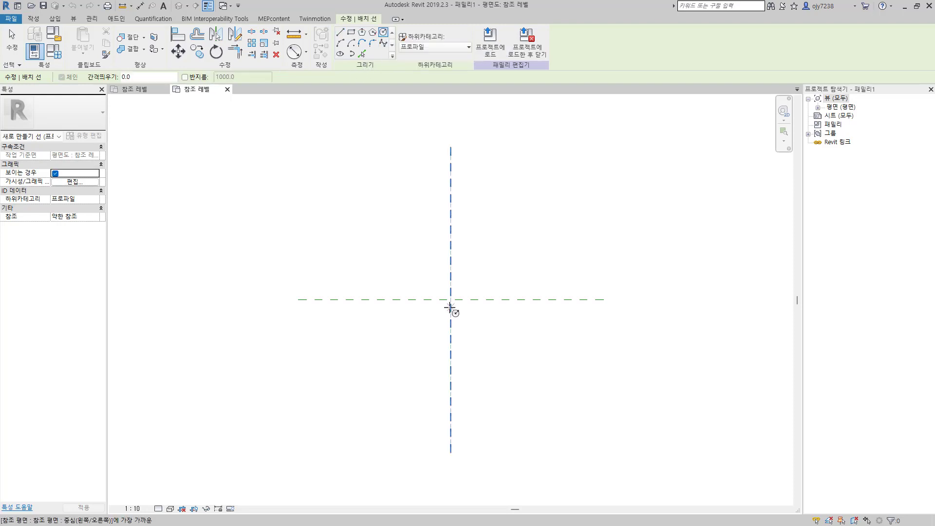
{"action": "left_click", "coordinate": [185, 77]}
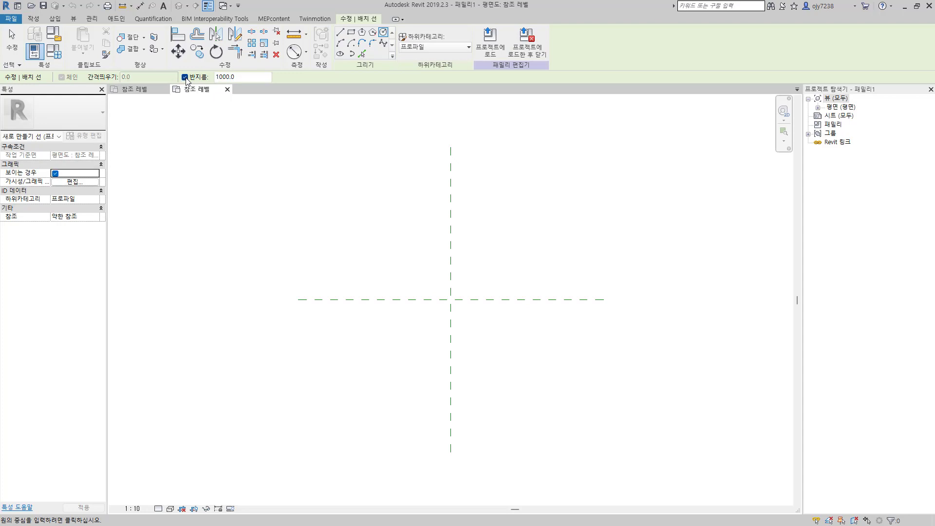
{"action": "left_click_drag", "start_coordinate": [241, 76], "coordinate": [217, 76]}
{"action": "type", "text": "50"}
{"action": "left_click", "coordinate": [450, 299]}
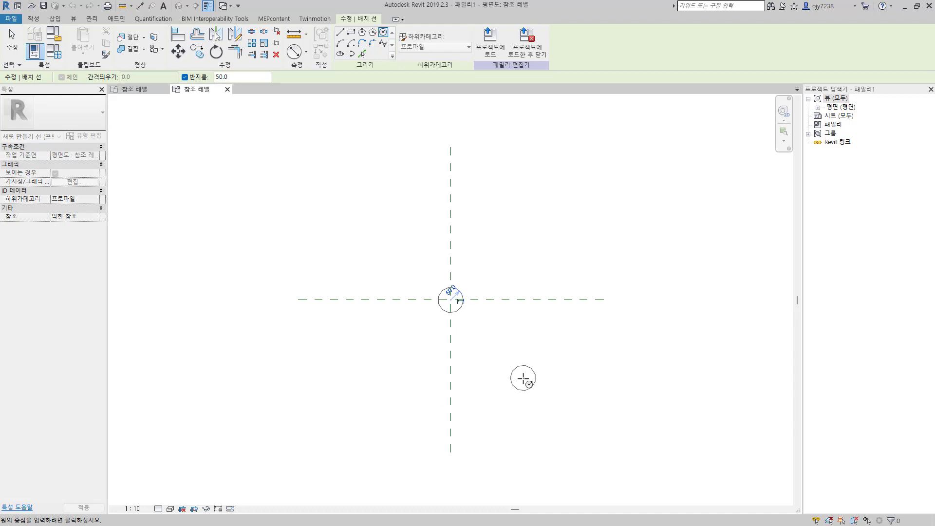
{"action": "key", "text": "Escape"}
{"action": "key", "text": "Escape"}
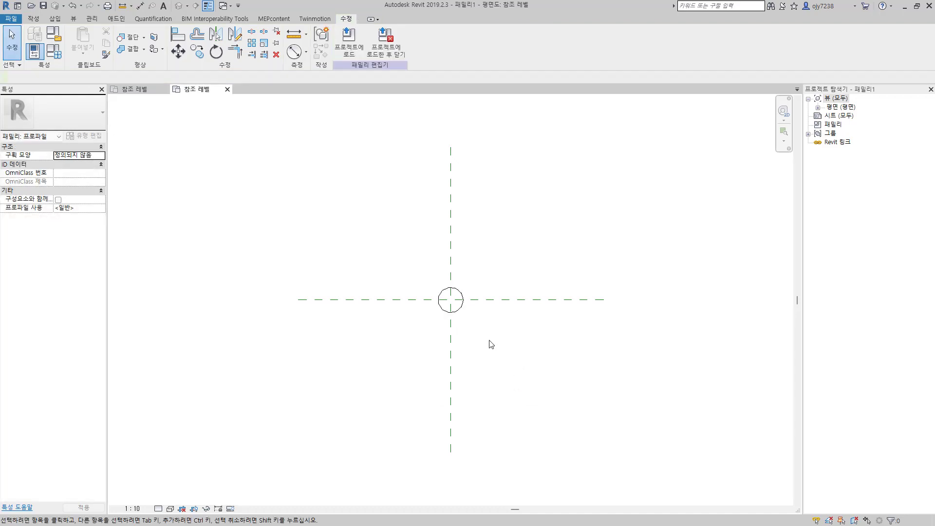
- Add a diameter dimension to the profile circle
{"action": "scroll", "coordinate": [470, 325], "scroll_direction": "up", "scroll_amount": 4}
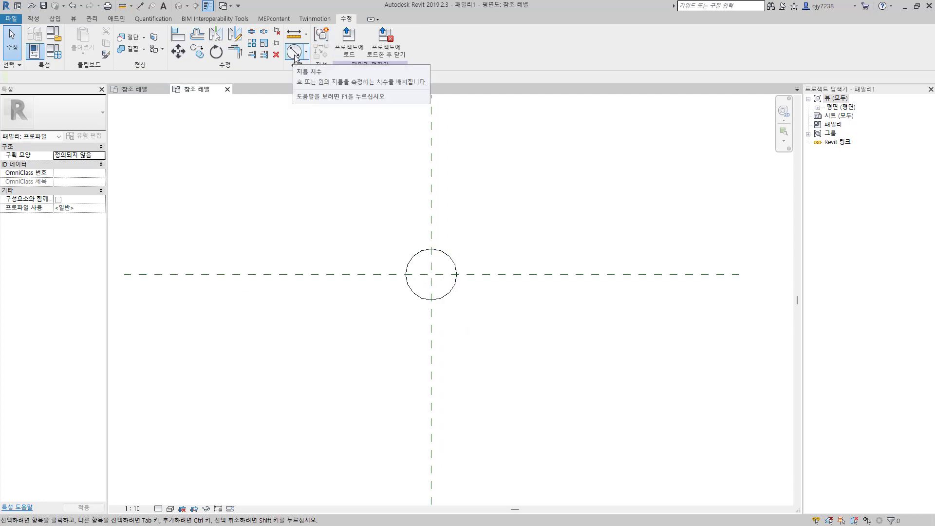
{"action": "left_click", "coordinate": [295, 56]}
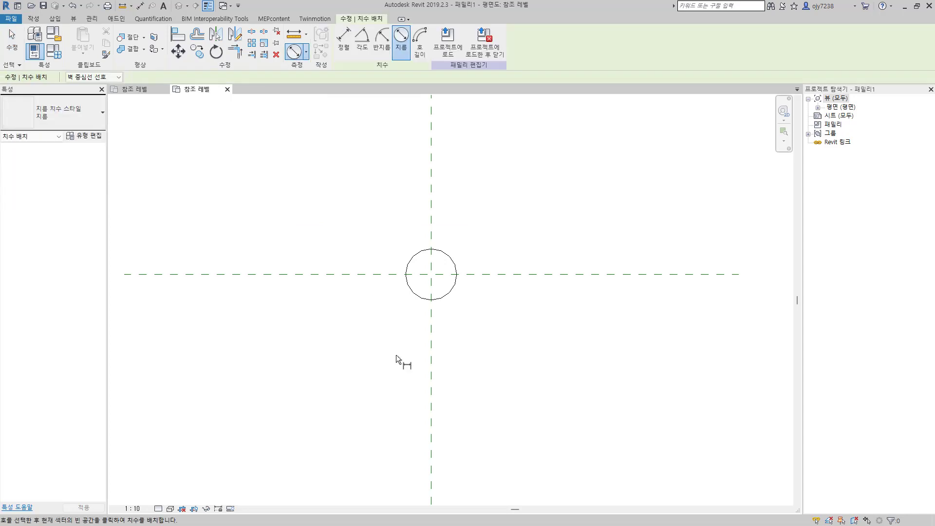
{"action": "left_click", "coordinate": [443, 295]}
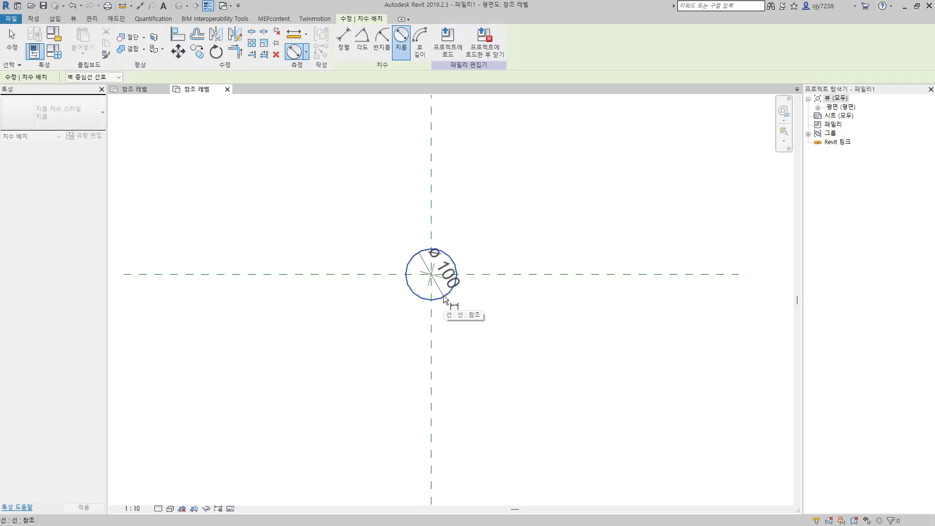
{"action": "key", "text": "Escape"}
{"action": "left_click", "coordinate": [444, 295]}
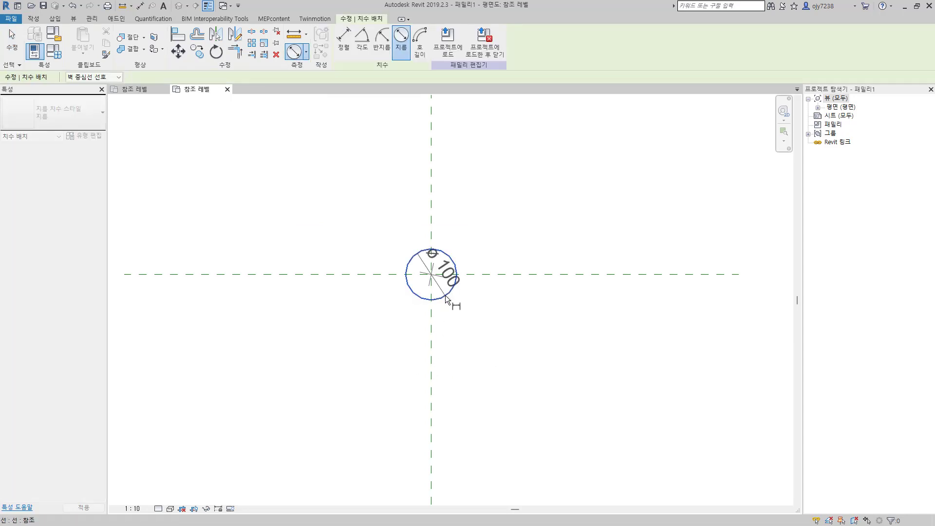
{"action": "left_click", "coordinate": [447, 296]}
{"action": "key", "text": "Escape"}
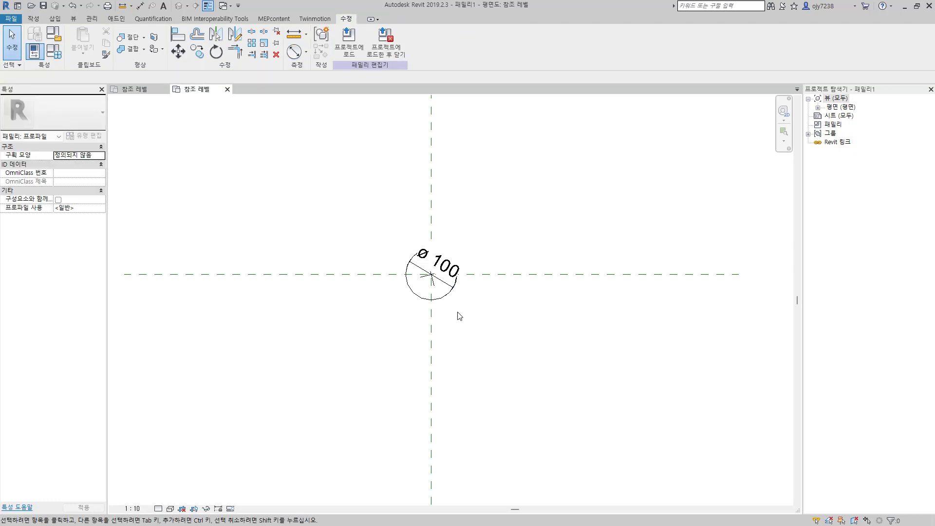
- Label the circle's diameter dimension with a new family type parameter named 배관 외경 in the 치수 (Dimensions) group
{"action": "left_click", "coordinate": [447, 288]}
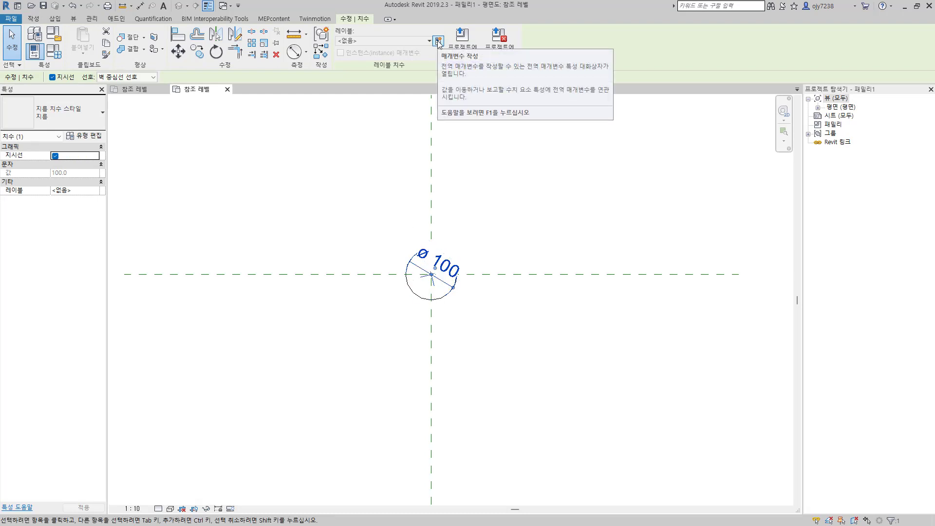
{"action": "left_click", "coordinate": [437, 41]}
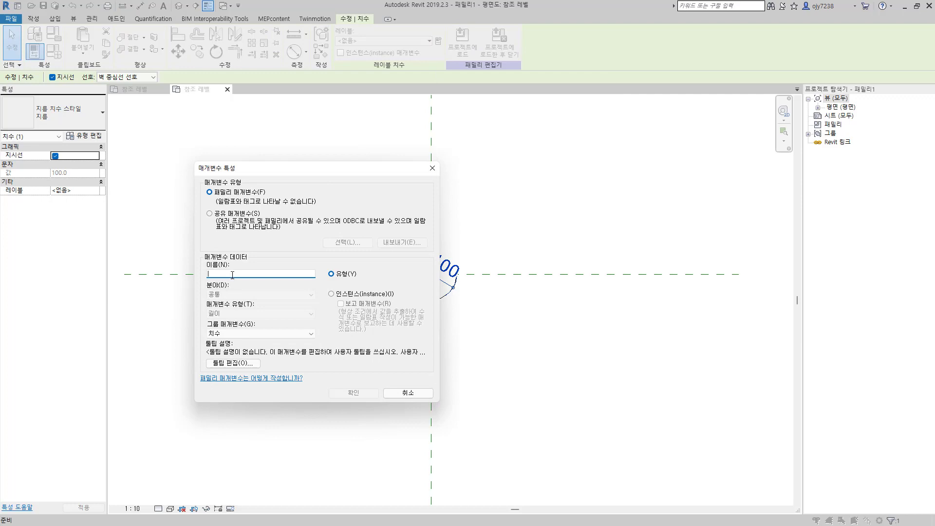
{"action": "type", "text": "배관 외경"}
{"action": "left_click", "coordinate": [353, 394]}
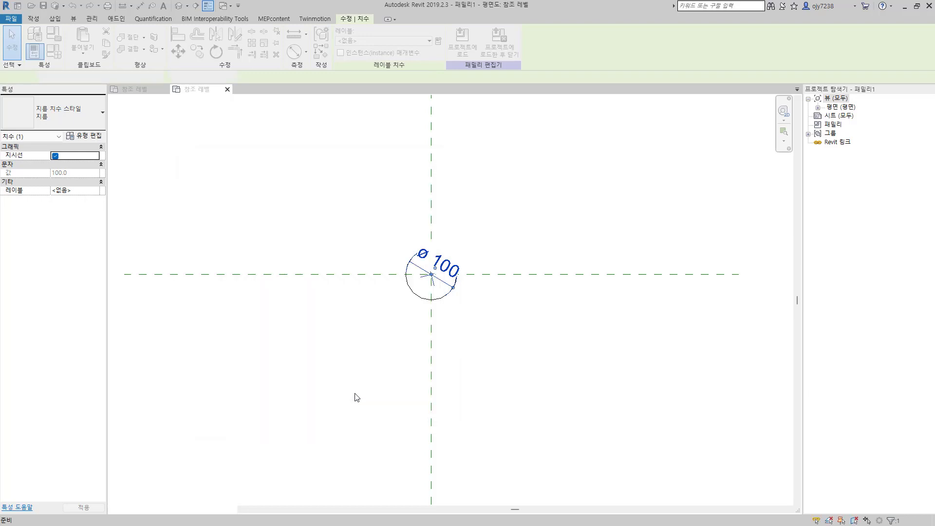
- Save the profile family as Circle Profile in the Elbow folder
{"action": "left_click", "coordinate": [43, 5]}
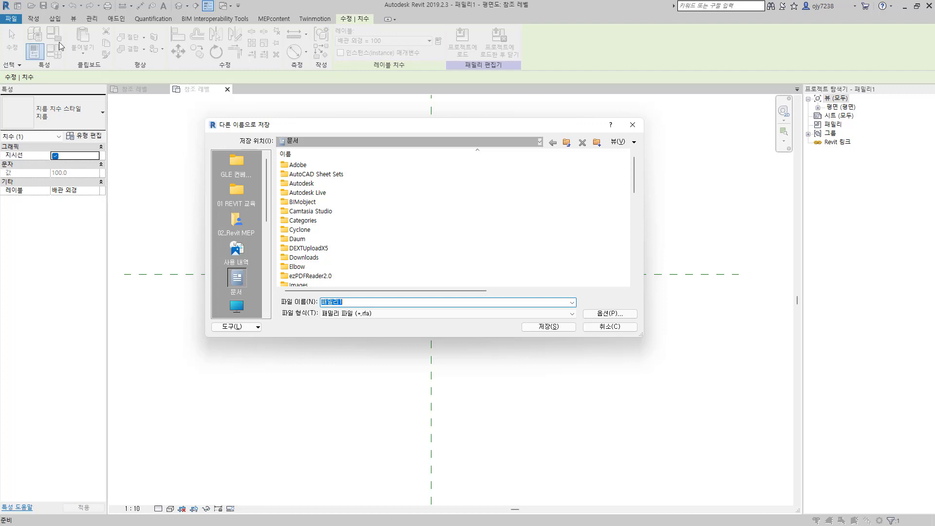
{"action": "double_click", "coordinate": [296, 267]}
{"action": "type", "text": "Circle Pi"}
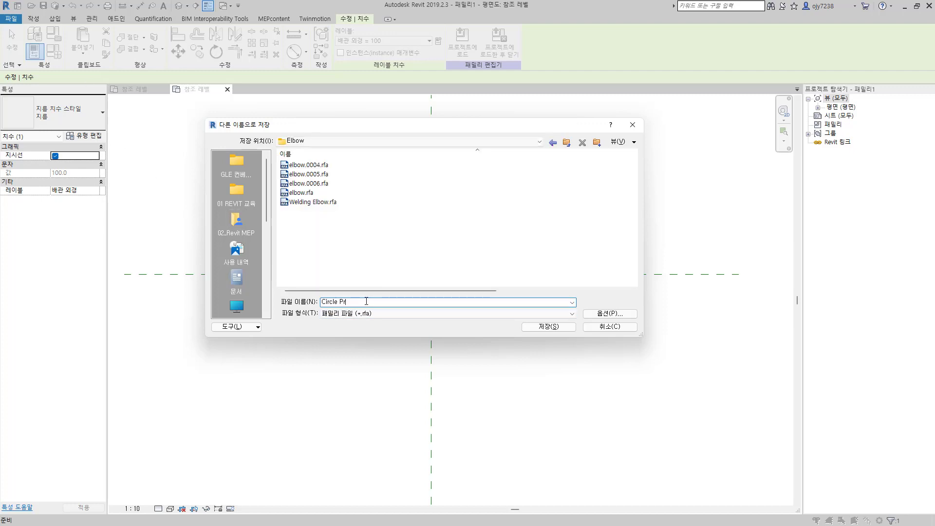
{"action": "type", "text": "ofile"}
{"action": "left_click", "coordinate": [560, 330]}
{"action": "left_click", "coordinate": [519, 337]}
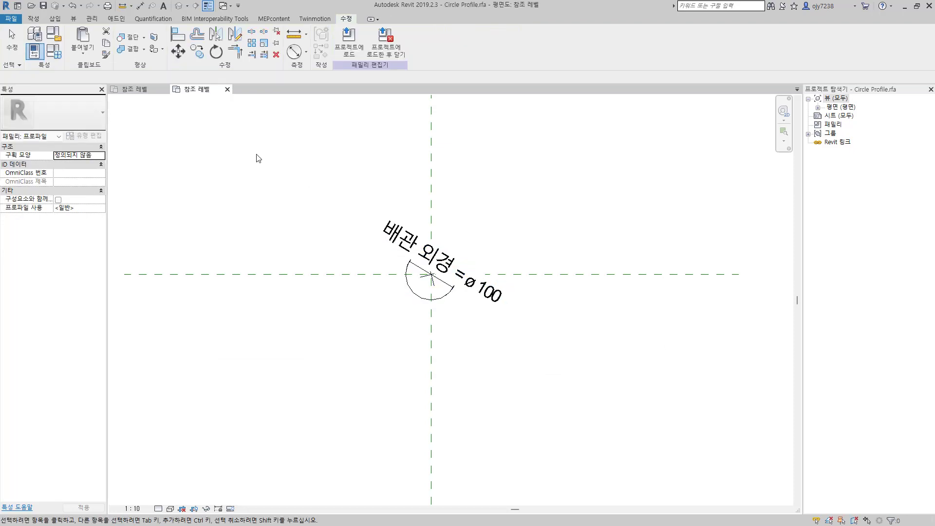
- Load the Circle Profile family into the elbow family, closing the profile file, and expand its entry under the 프로파일 (Profiles) families
{"action": "left_click", "coordinate": [393, 54]}
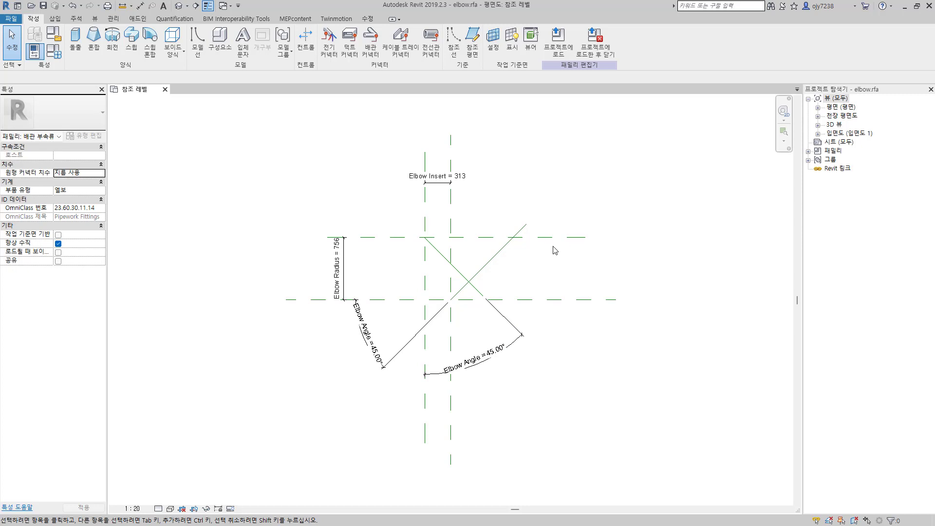
{"action": "left_click", "coordinate": [808, 151]}
{"action": "left_click", "coordinate": [818, 169]}
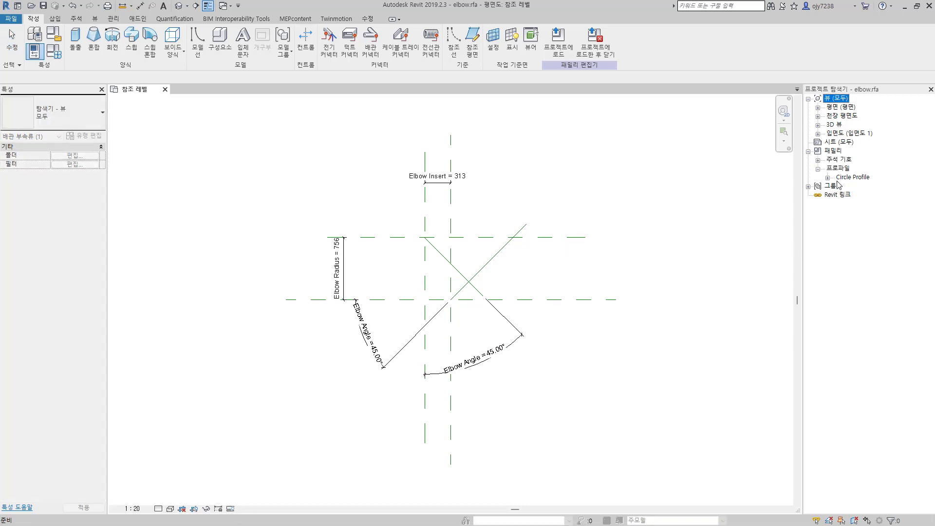
{"action": "left_click", "coordinate": [827, 178]}
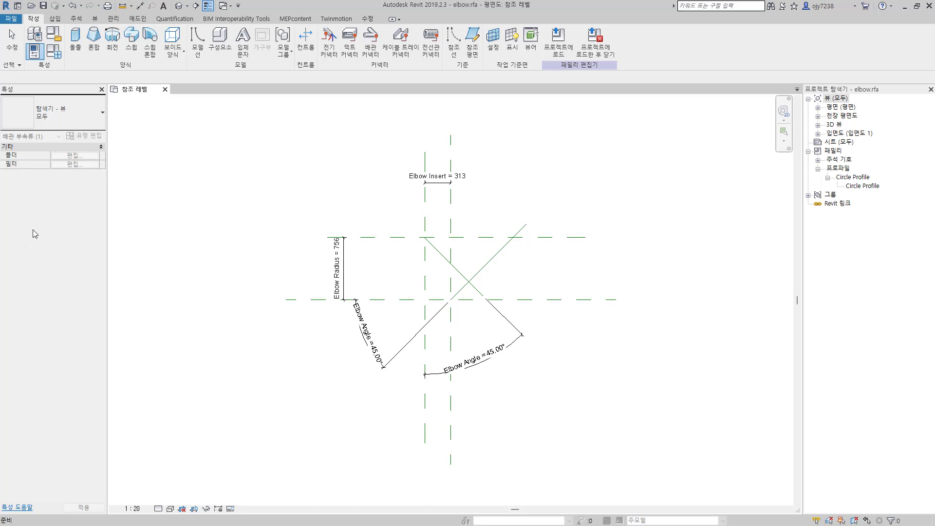
- Start a Sweep and sketch its path as a 45° arc, centred at the angled reference line's vertex, from the vertical reference plane to that line
{"action": "left_click", "coordinate": [132, 41]}
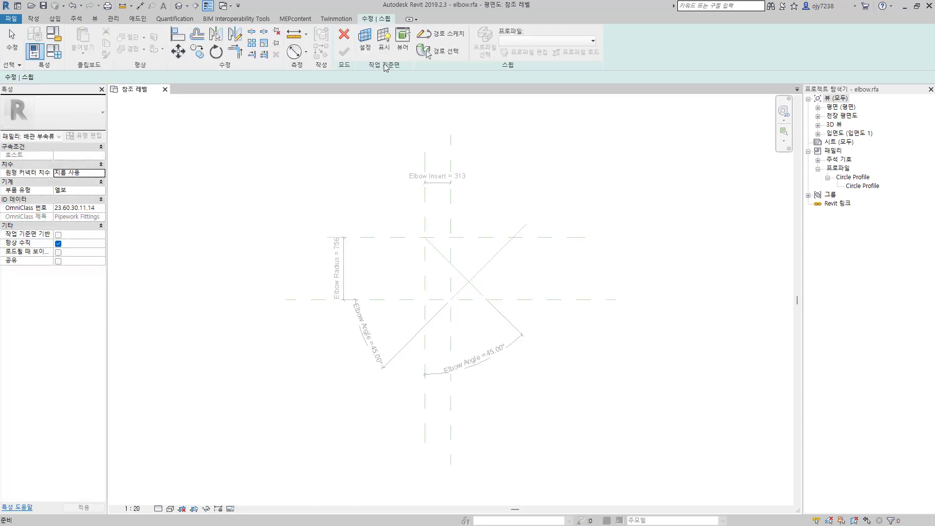
{"action": "left_click", "coordinate": [449, 35]}
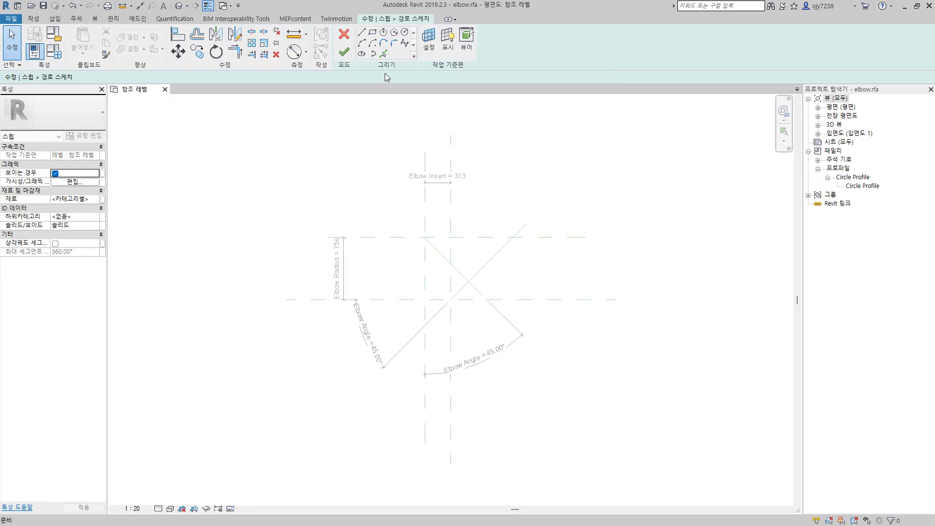
{"action": "left_click", "coordinate": [373, 44]}
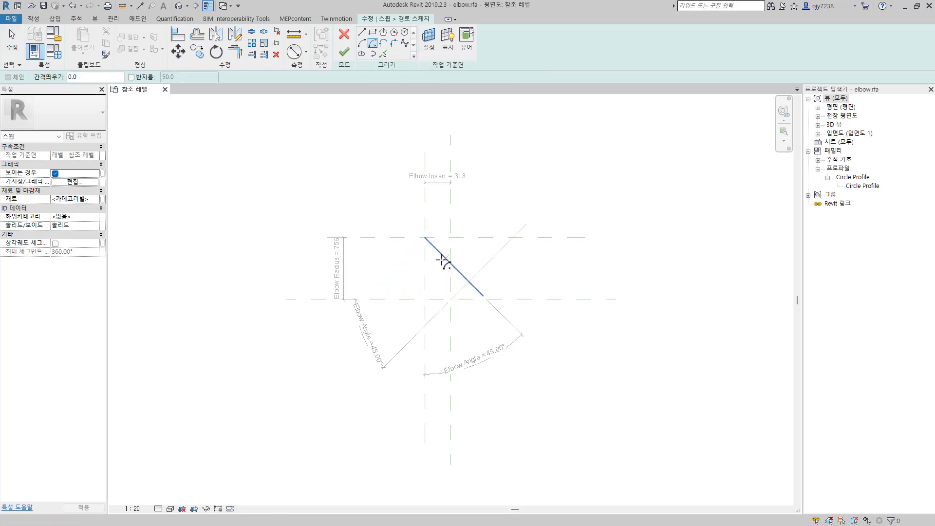
{"action": "left_click", "coordinate": [424, 237]}
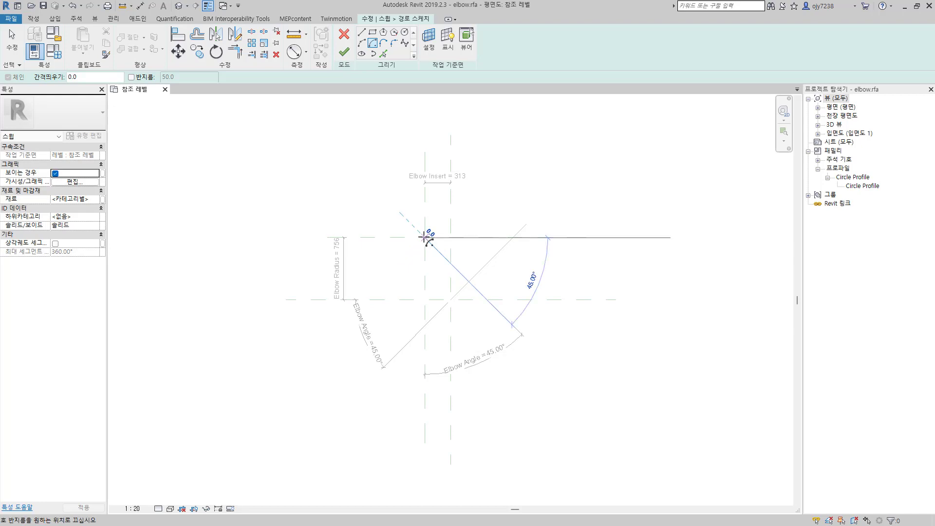
{"action": "left_click", "coordinate": [424, 299]}
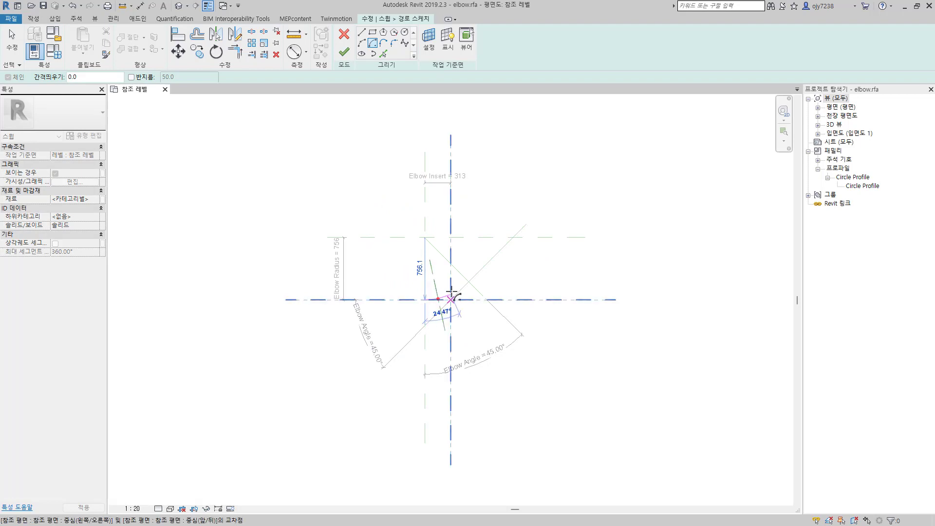
{"action": "left_click", "coordinate": [467, 283]}
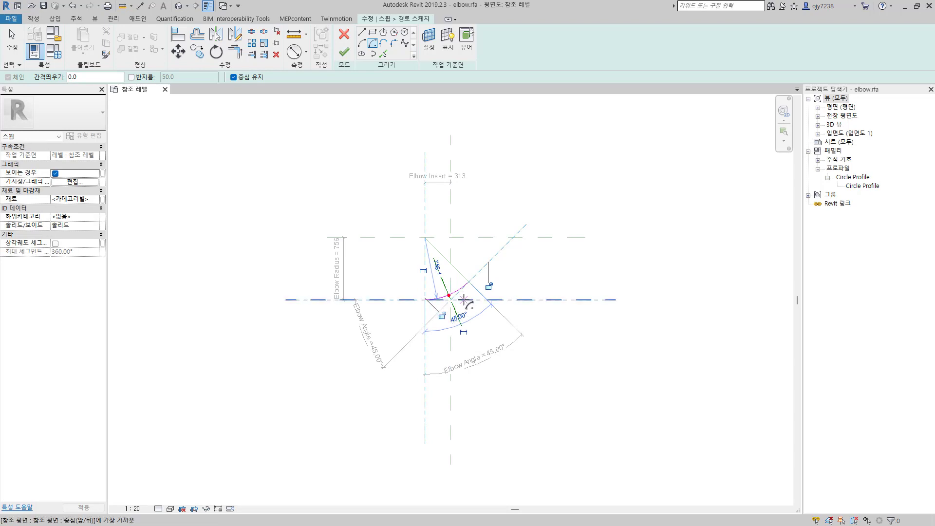
- Make the arc's temporary angle and radius dimensions permanent and lock its start point to the vertical reference plane
{"action": "left_click", "coordinate": [462, 332]}
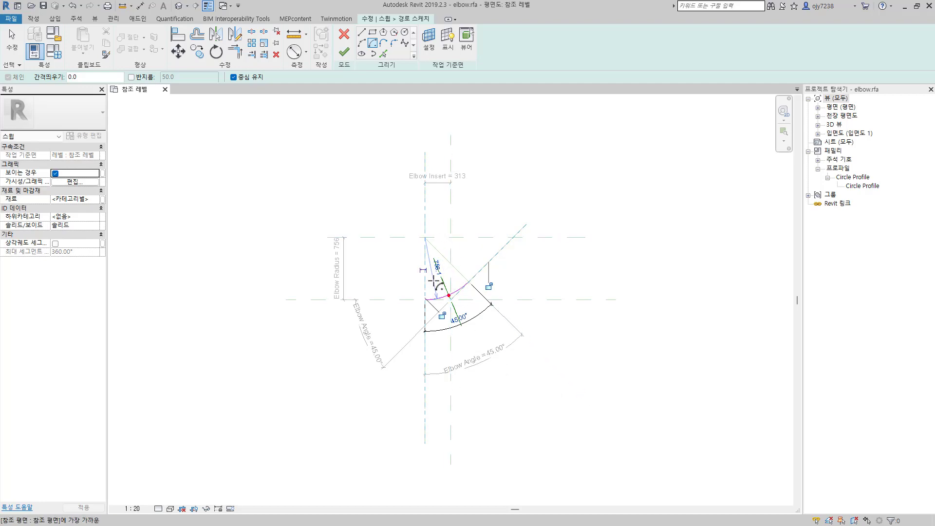
{"action": "left_click", "coordinate": [420, 270]}
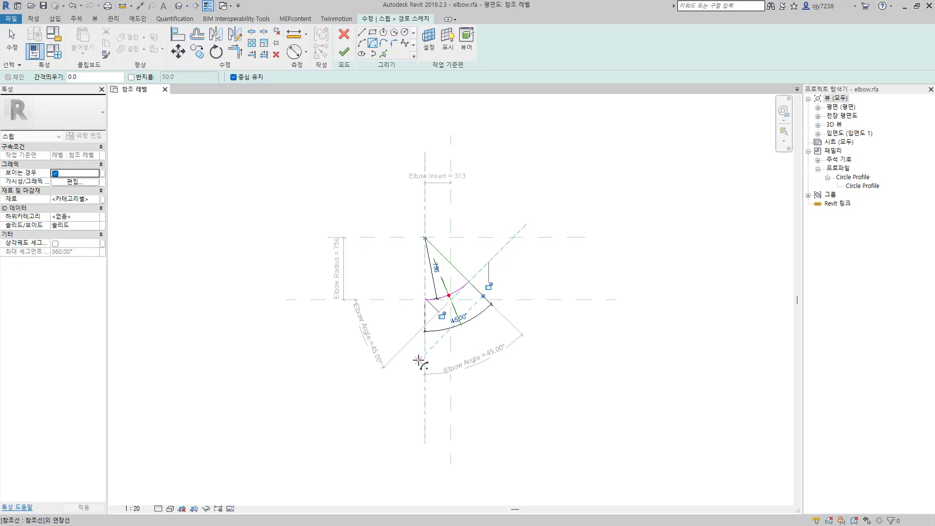
{"action": "left_click", "coordinate": [441, 315]}
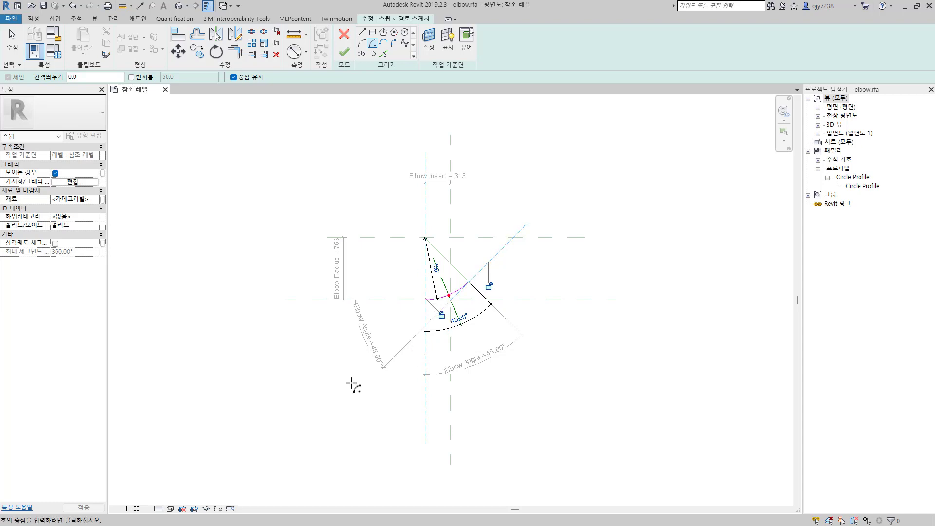
{"action": "key", "text": "Escape"}
{"action": "key", "text": "Escape"}
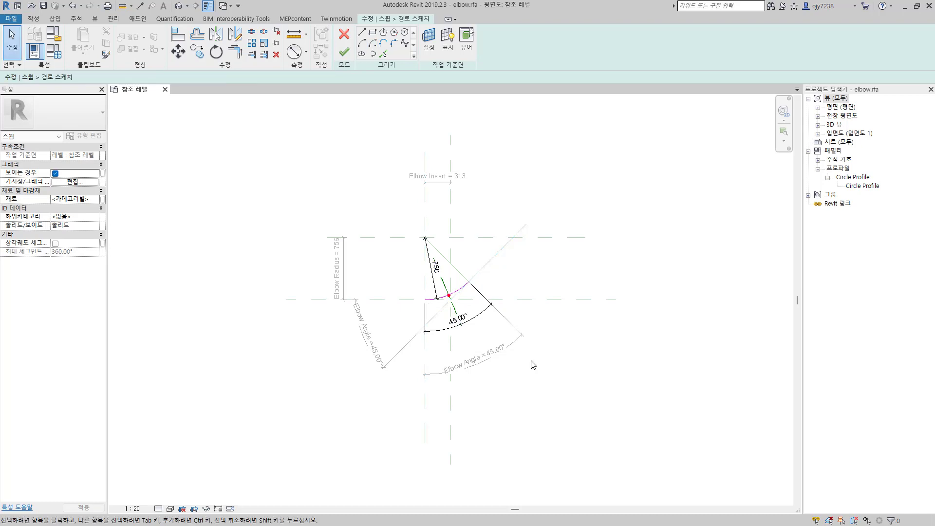
- Align the path arc's far endpoint to the angled reference line and lock the alignment
{"action": "left_click", "coordinate": [179, 37]}
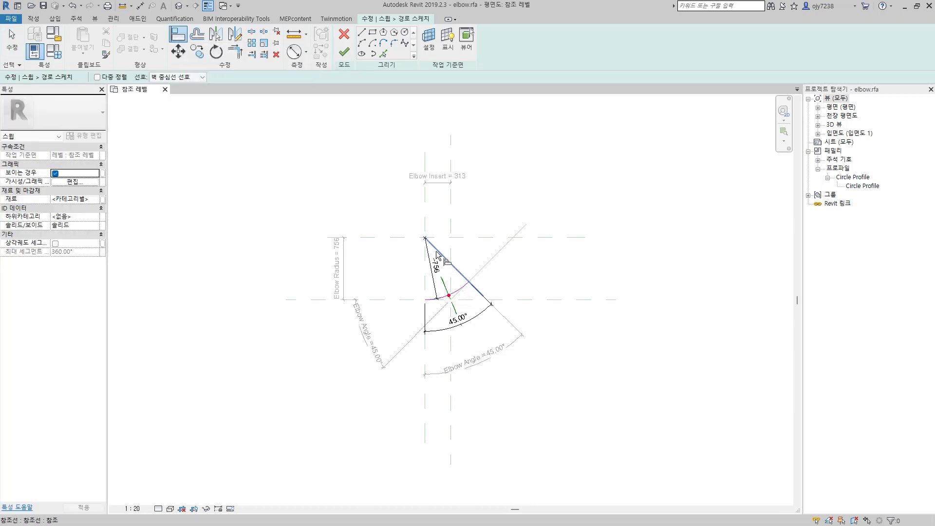
{"action": "left_click", "coordinate": [458, 272]}
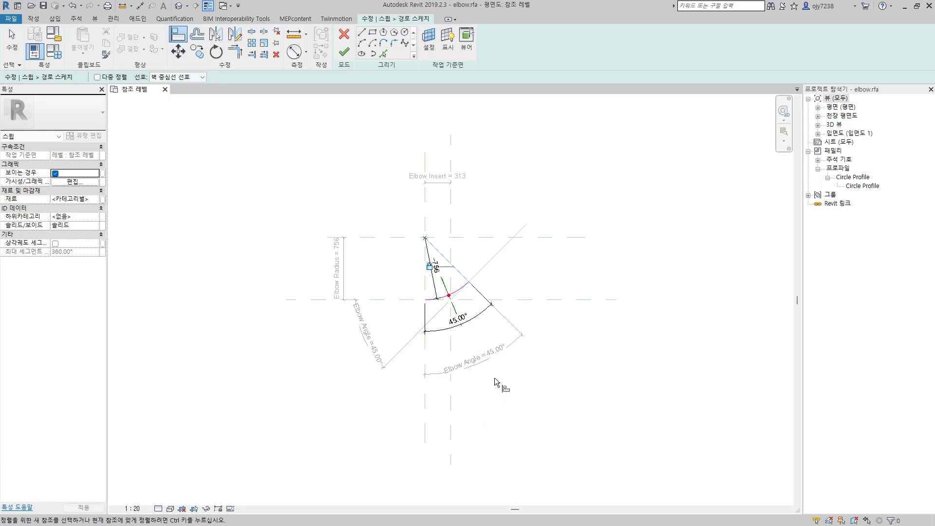
{"action": "key", "text": "Escape"}
- Turn on the centre mark (중심 마크 보기) for the sweep path arc
{"action": "scroll", "coordinate": [410, 312], "scroll_direction": "up", "scroll_amount": 2}
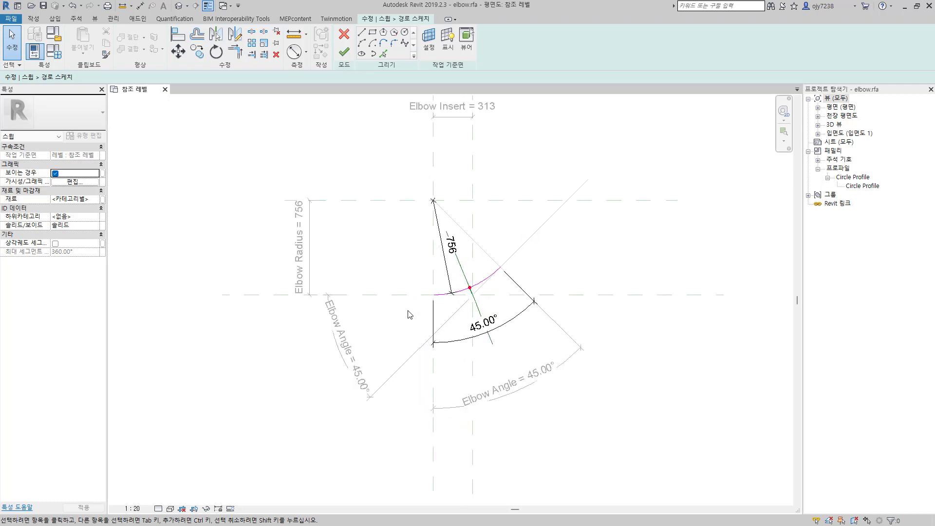
{"action": "scroll", "coordinate": [411, 314], "scroll_direction": "up", "scroll_amount": 1}
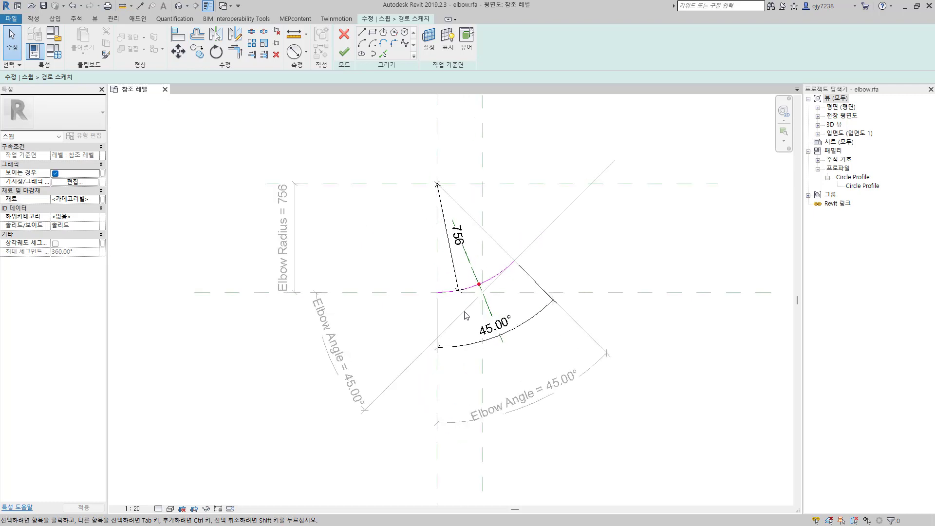
{"action": "left_click", "coordinate": [490, 285]}
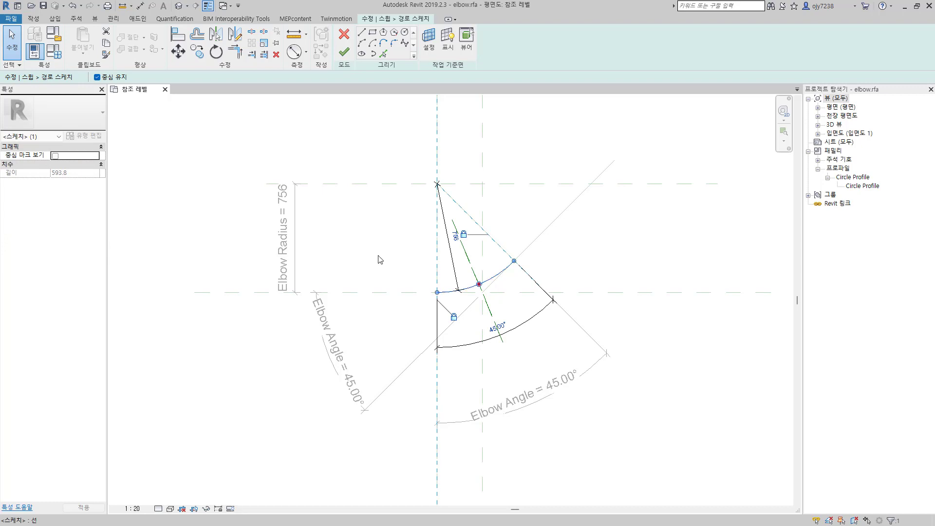
{"action": "left_click", "coordinate": [55, 156]}
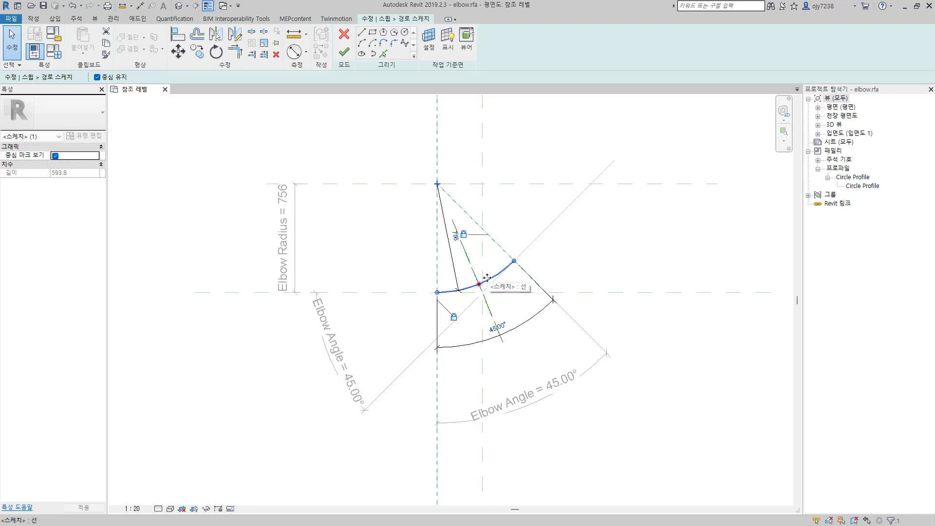
- Align the path arc to the vertical reference plane passing through its centre
{"action": "left_click", "coordinate": [178, 34]}
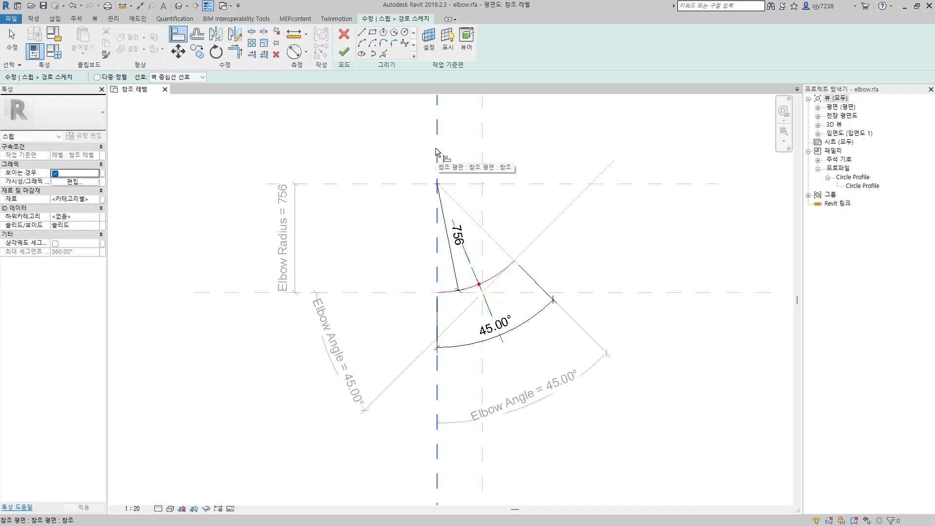
{"action": "left_click", "coordinate": [435, 184]}
{"action": "key", "text": "Escape"}
{"action": "left_click", "coordinate": [437, 155]}
{"action": "left_click", "coordinate": [436, 321]}
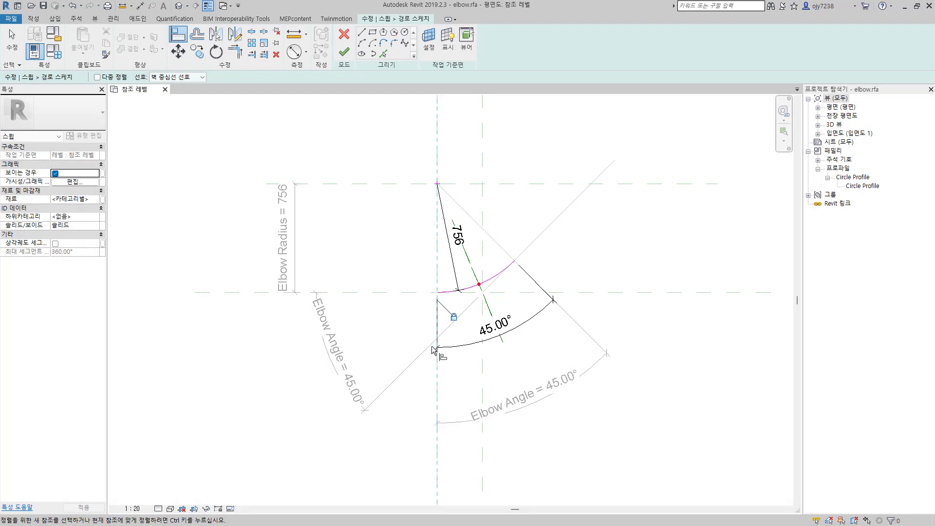
{"action": "key", "text": "Escape"}
{"action": "key", "text": "Escape"}
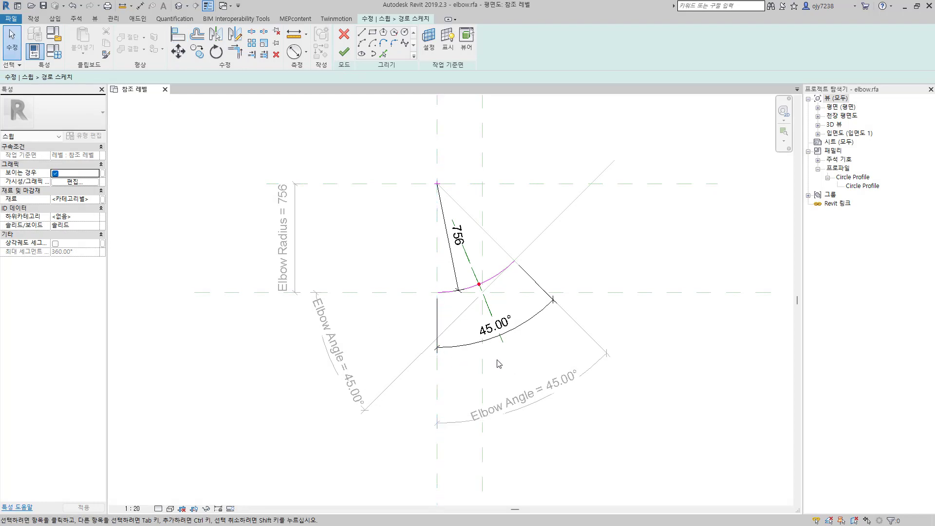
- Finish the path sketch, assign Circle Profile as the sweep's profile, and complete the sweep
{"action": "left_click", "coordinate": [343, 56]}
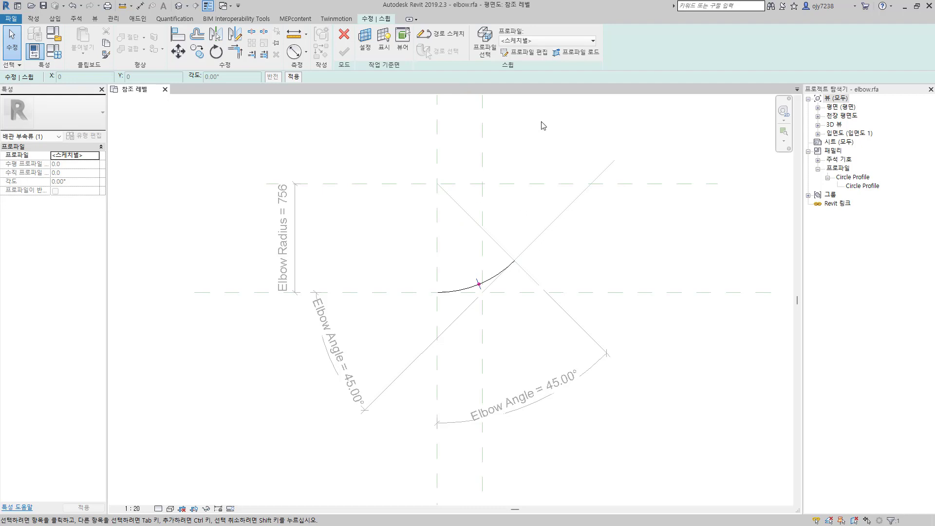
{"action": "left_click", "coordinate": [555, 41]}
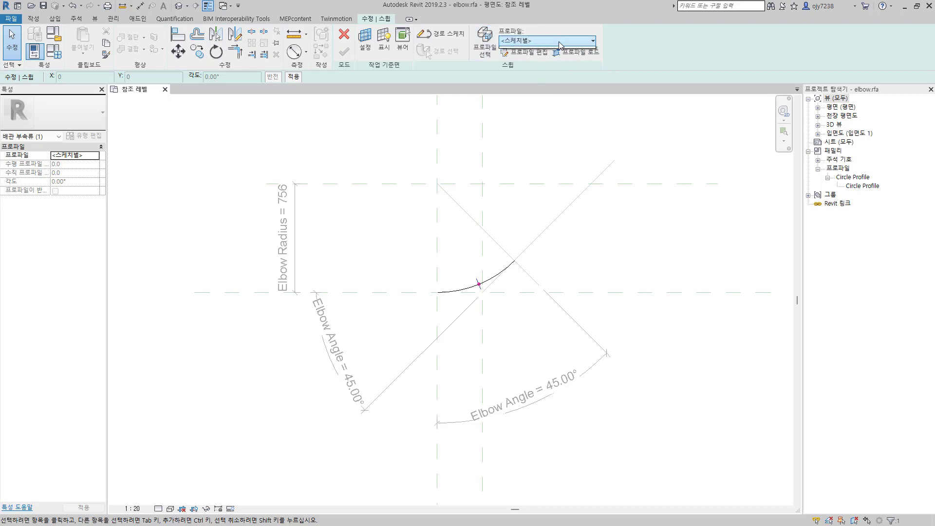
{"action": "left_click", "coordinate": [523, 62]}
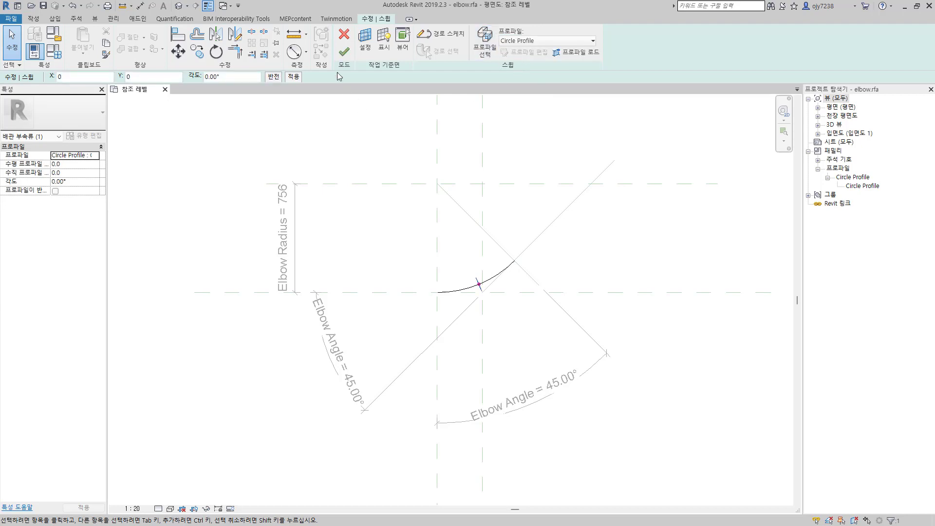
{"action": "left_click", "coordinate": [343, 52]}
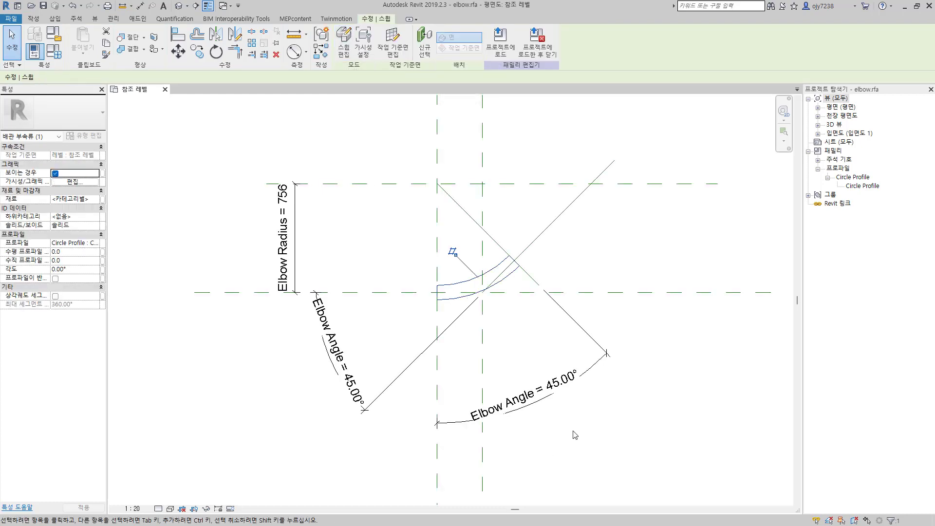
{"action": "left_click", "coordinate": [668, 345]}
- Create an instance family parameter named 배관 외경 with discipline 배관 (Piping), type 배관 크기 (Pipe Size), in the 치수 (Dimensions) group
{"action": "left_click", "coordinate": [57, 55]}
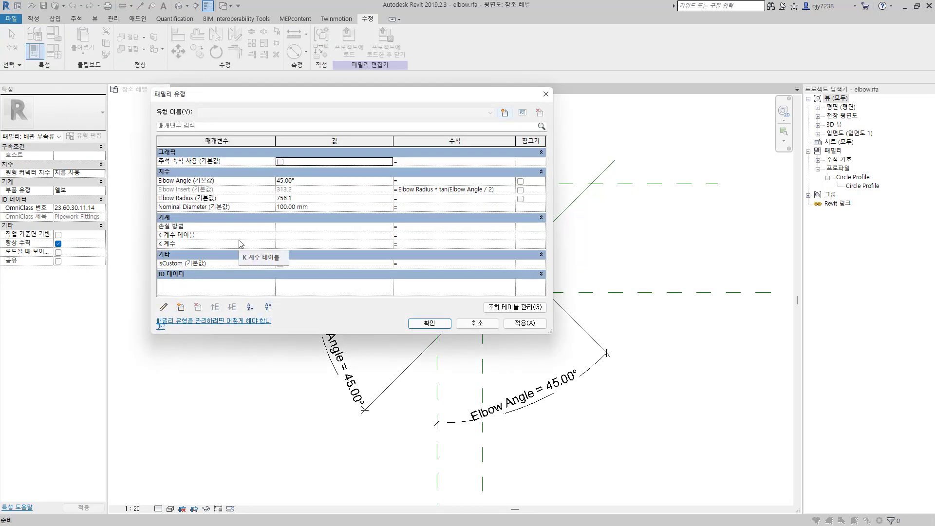
{"action": "left_click", "coordinate": [181, 308]}
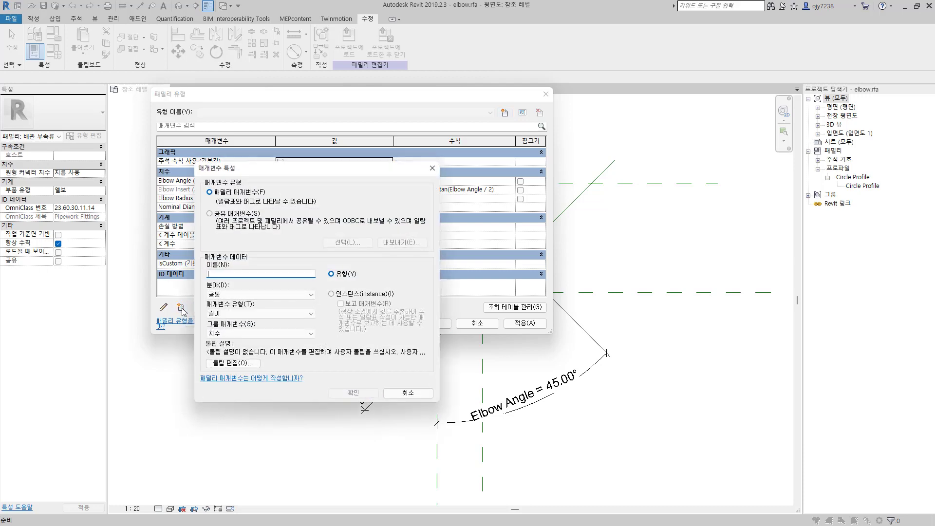
{"action": "type", "text": "배관 외경"}
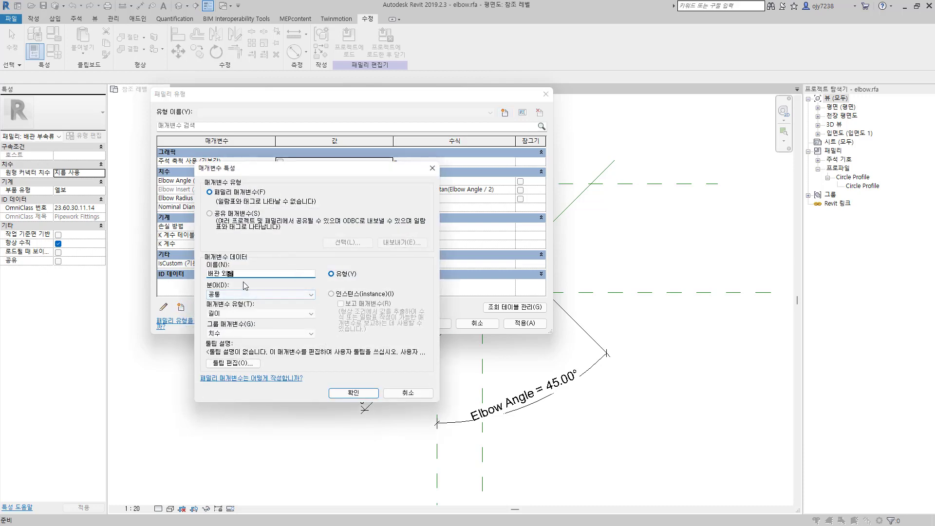
{"action": "left_click", "coordinate": [331, 295]}
{"action": "left_click", "coordinate": [221, 294]}
{"action": "left_click", "coordinate": [223, 325]}
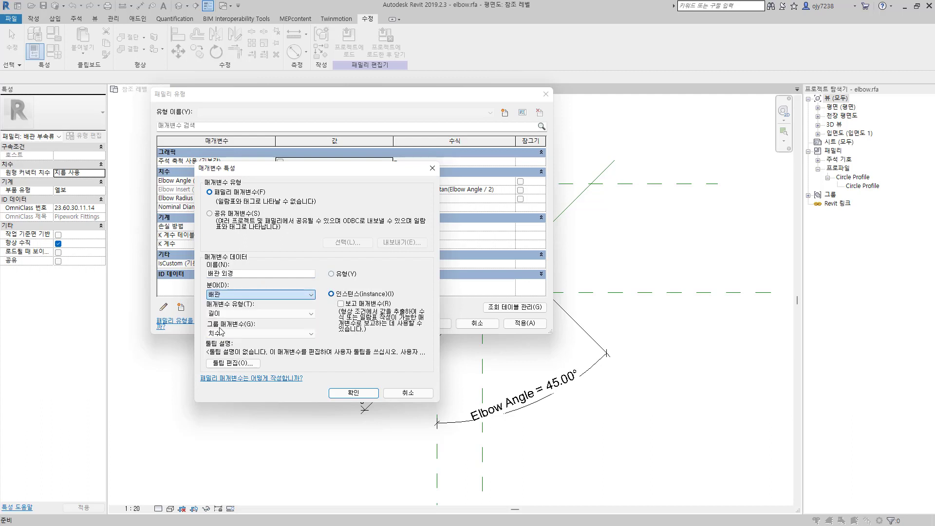
{"action": "left_click", "coordinate": [243, 313]}
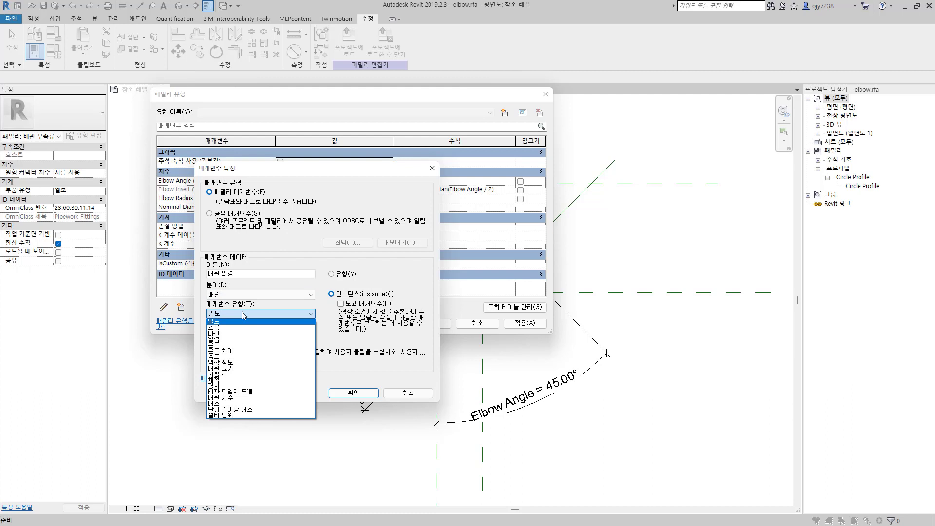
{"action": "left_click", "coordinate": [229, 368]}
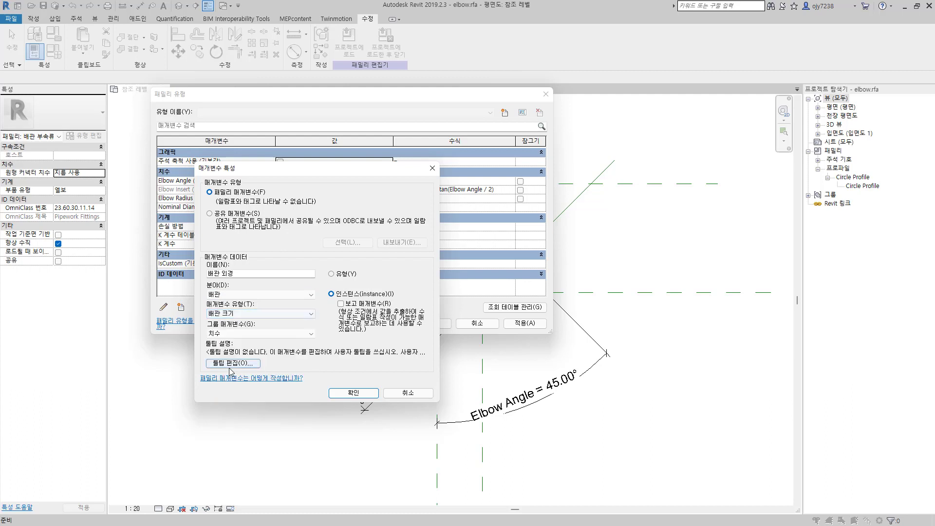
{"action": "left_click", "coordinate": [354, 393]}
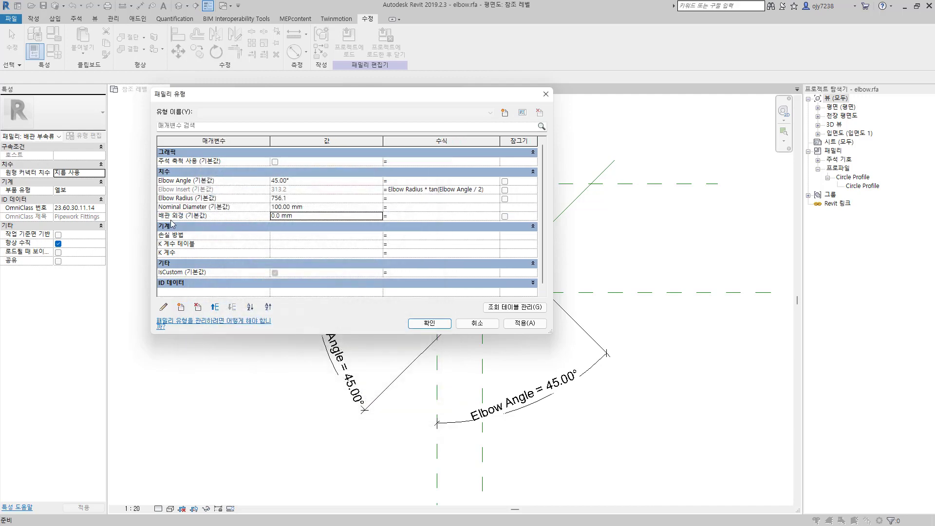
- Set the 배관 외경 parameter to 114 mm
{"action": "left_click", "coordinate": [290, 216]}
{"action": "left_click_drag", "start_coordinate": [303, 218], "coordinate": [250, 217]}
{"action": "type", "text": "11"}
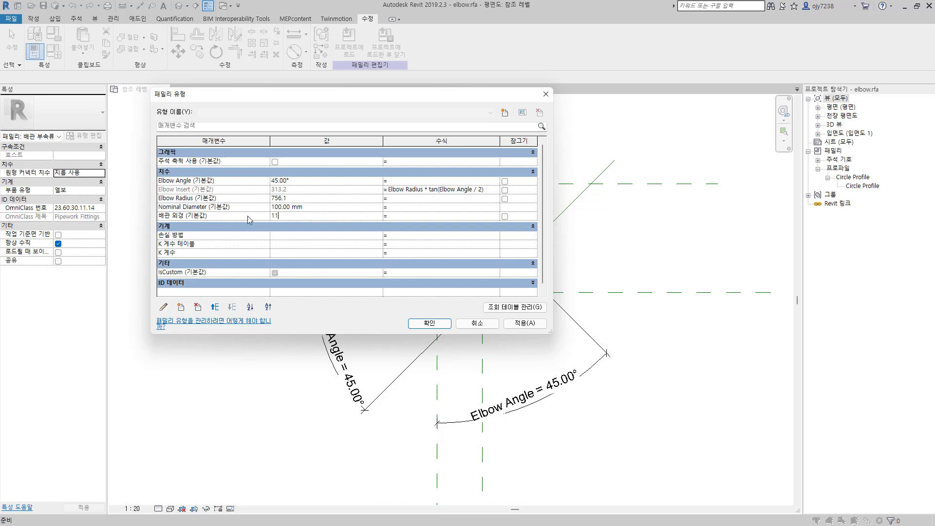
{"action": "type", "text": "4"}
{"action": "key", "text": "Tab"}
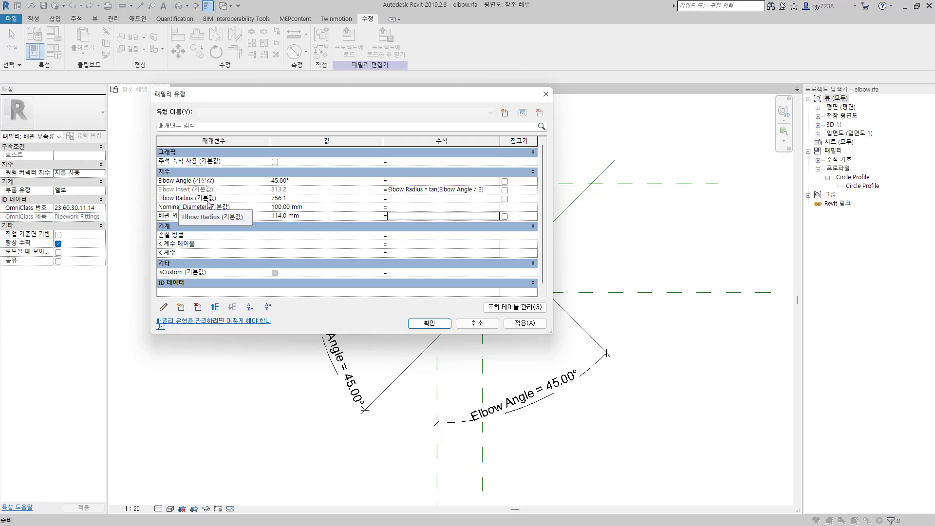
- Set the Elbow Radius parameter to 152 and apply the family type changes
{"action": "left_click", "coordinate": [296, 198]}
{"action": "type", "text": "152"}
{"action": "key", "text": "Tab"}
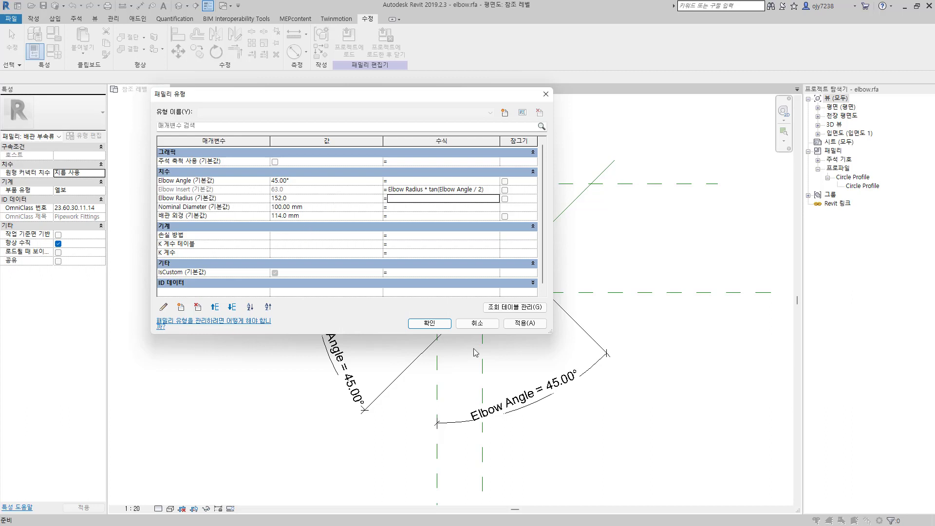
{"action": "left_click", "coordinate": [508, 323]}
{"action": "left_click", "coordinate": [433, 323]}
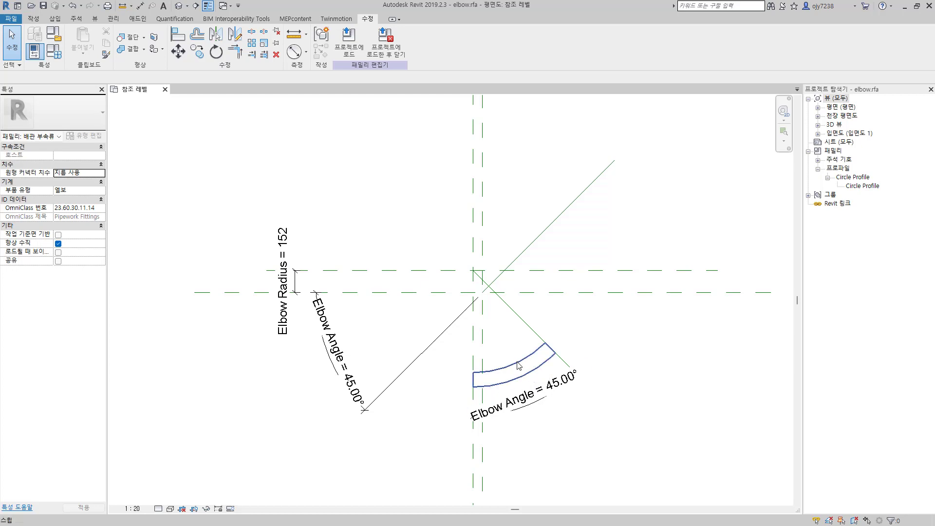
- Edit the elbow sweep's path sketch and label the arc's angular dimension with the Elbow Angle parameter
{"action": "left_click", "coordinate": [518, 366]}
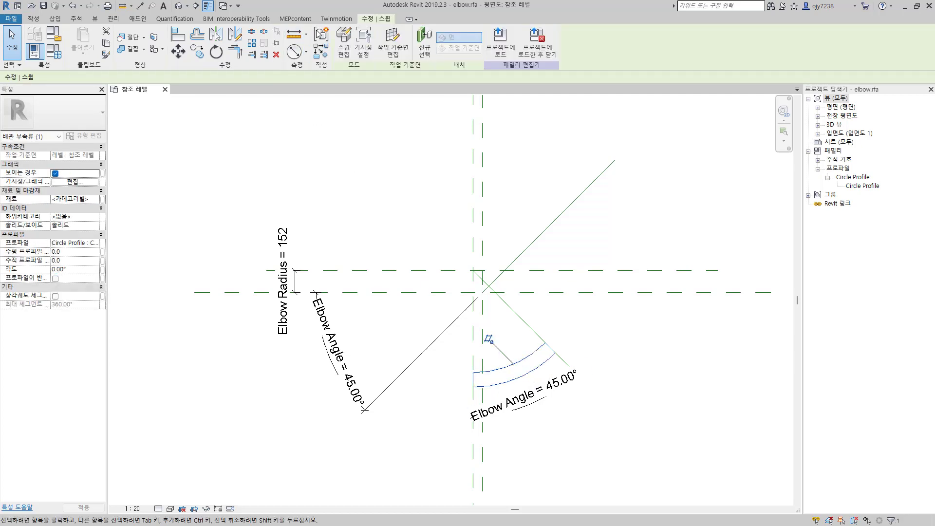
{"action": "left_click", "coordinate": [344, 46]}
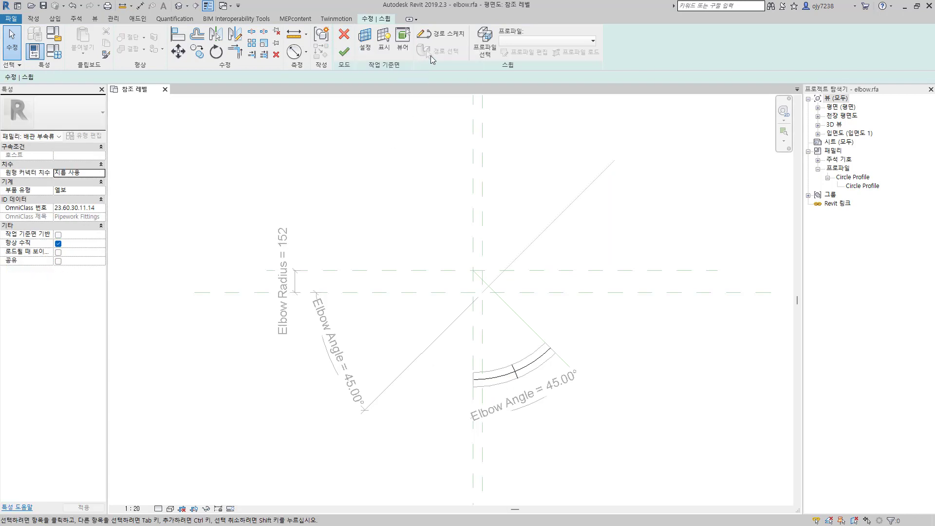
{"action": "left_click", "coordinate": [438, 33]}
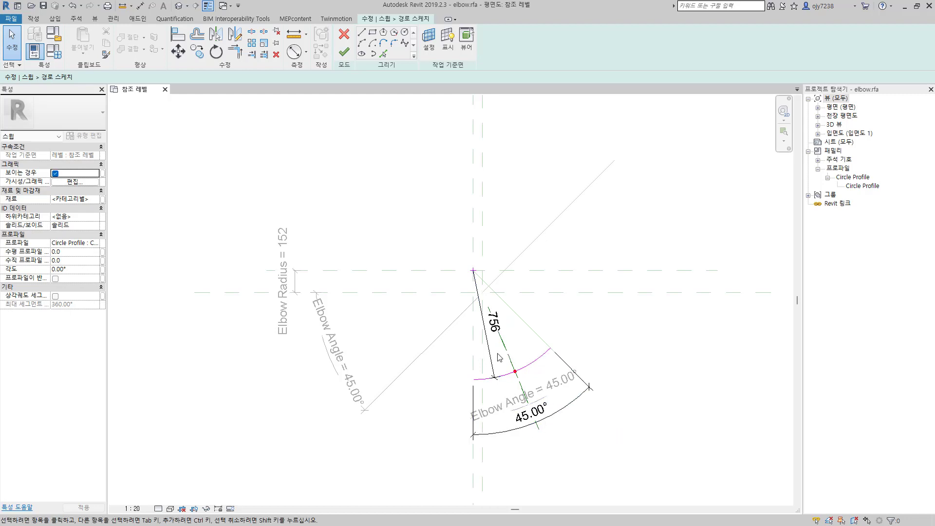
{"action": "left_click", "coordinate": [565, 415]}
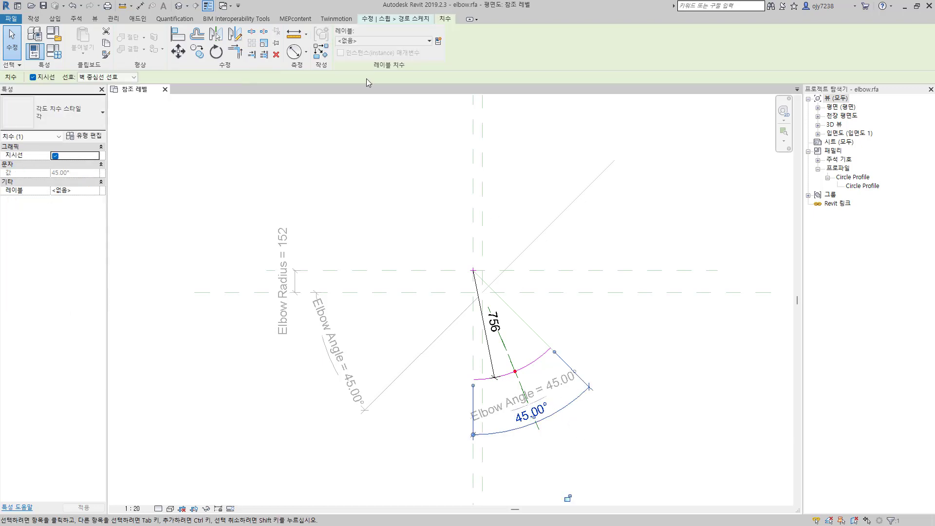
{"action": "left_click", "coordinate": [369, 43]}
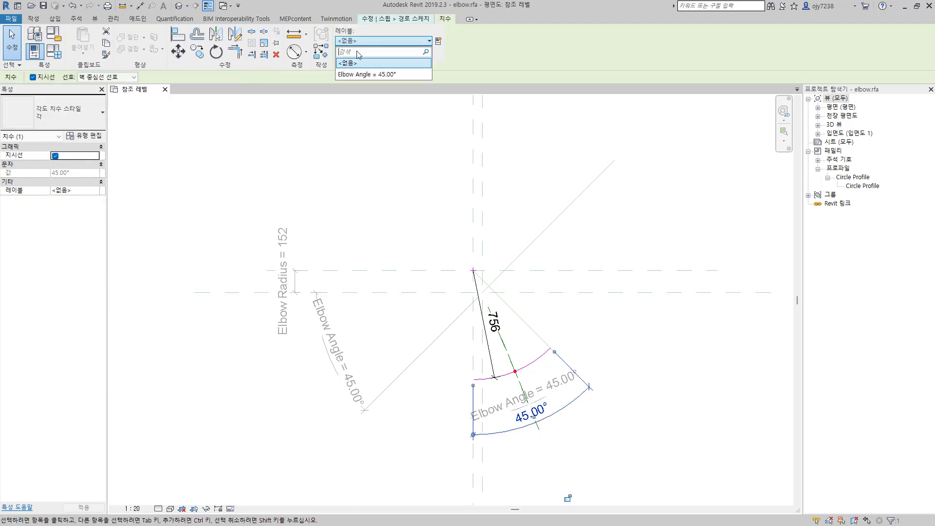
{"action": "left_click", "coordinate": [374, 76]}
{"action": "key", "text": "Escape"}
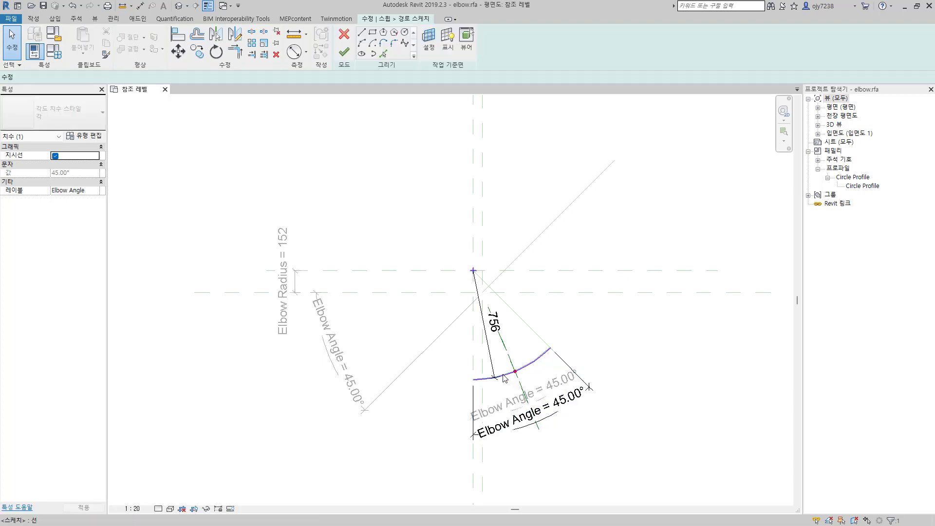
- Label the path arc's radial dimension with the Elbow Radius parameter, and finish the path sketch and sweep
{"action": "left_click", "coordinate": [495, 366]}
{"action": "left_click", "coordinate": [370, 41]}
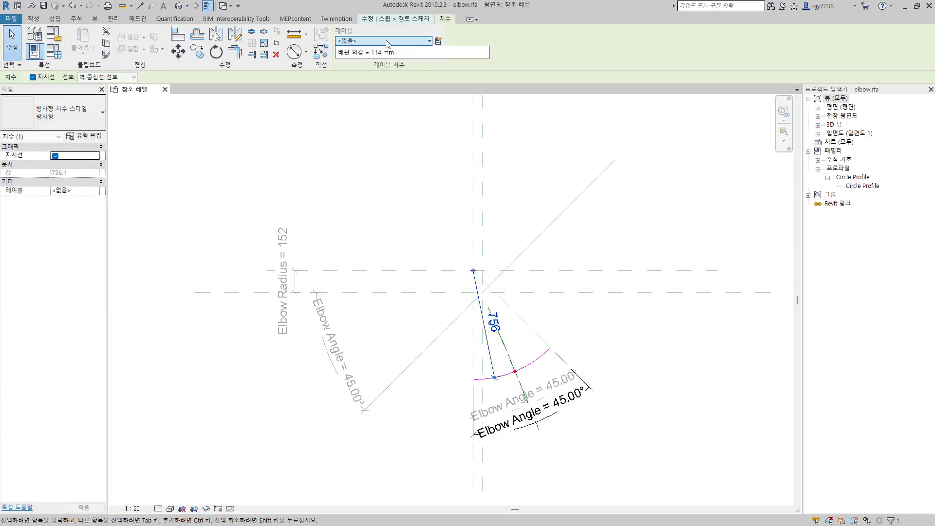
{"action": "left_click", "coordinate": [370, 85]}
{"action": "key", "text": "Escape"}
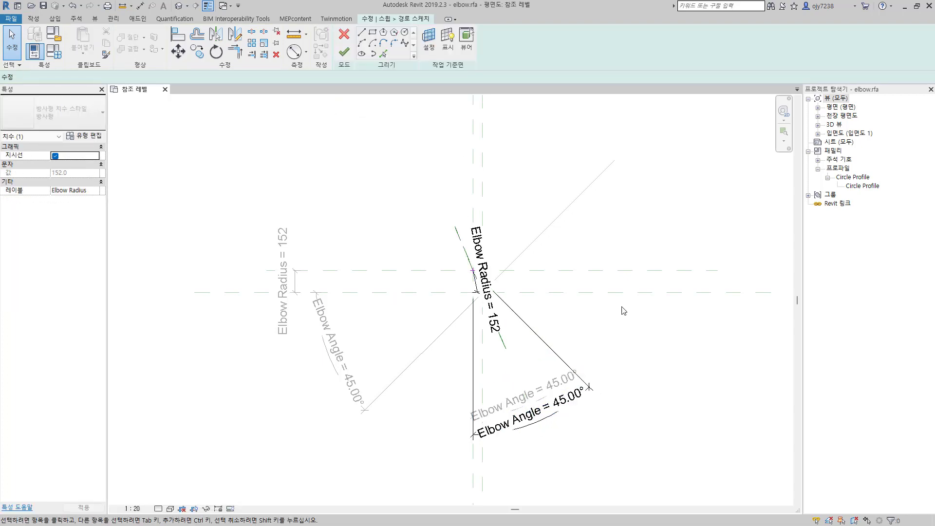
{"action": "left_click", "coordinate": [343, 51]}
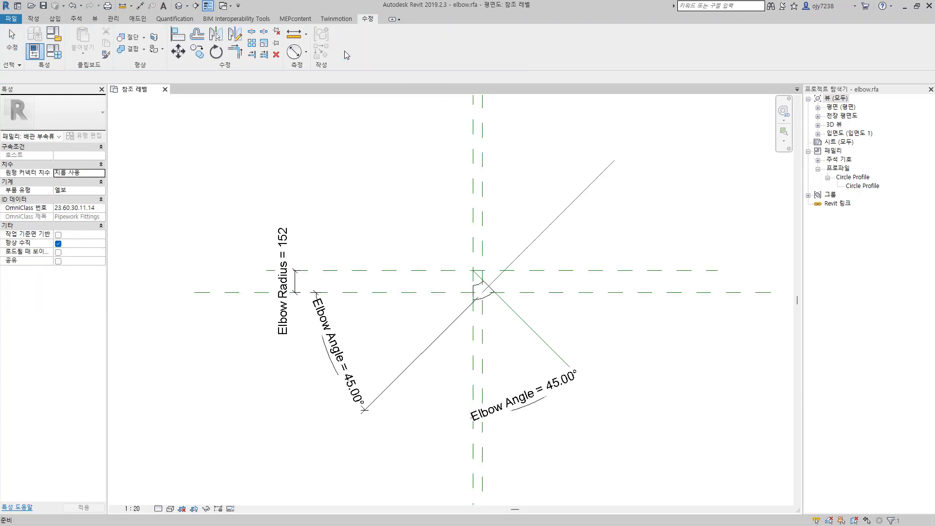
{"action": "left_click", "coordinate": [344, 50]}
{"action": "left_click", "coordinate": [647, 417]}
{"action": "scroll", "coordinate": [526, 344], "scroll_direction": "up", "scroll_amount": 4}
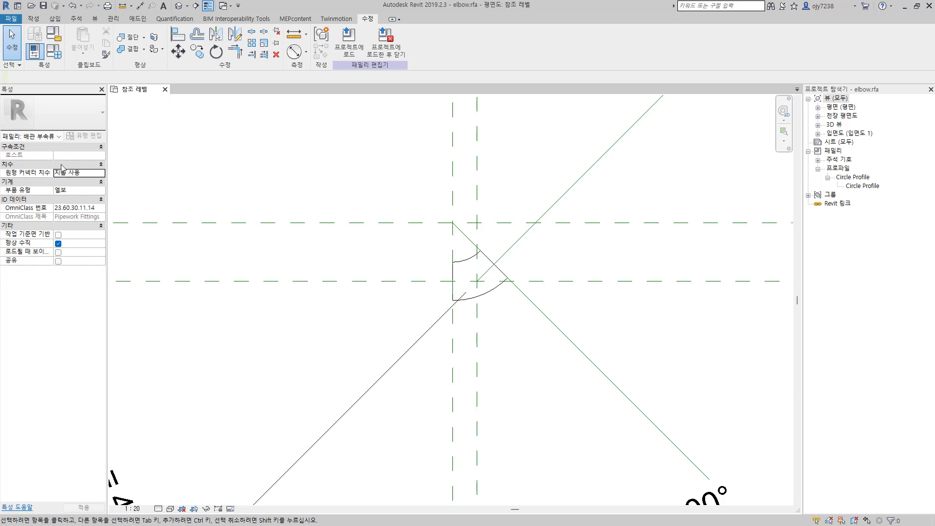
- Set the Elbow Angle parameter to 60° in the family types and apply it to test the elbow
{"action": "left_click", "coordinate": [57, 56]}
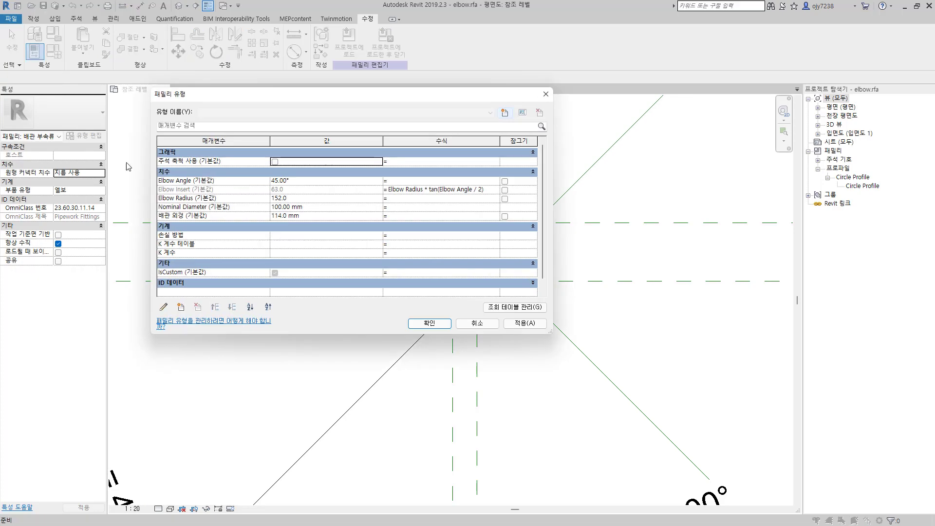
{"action": "left_click", "coordinate": [298, 184]}
{"action": "type", "text": "60"}
{"action": "key", "text": "Tab"}
{"action": "left_click", "coordinate": [429, 324]}
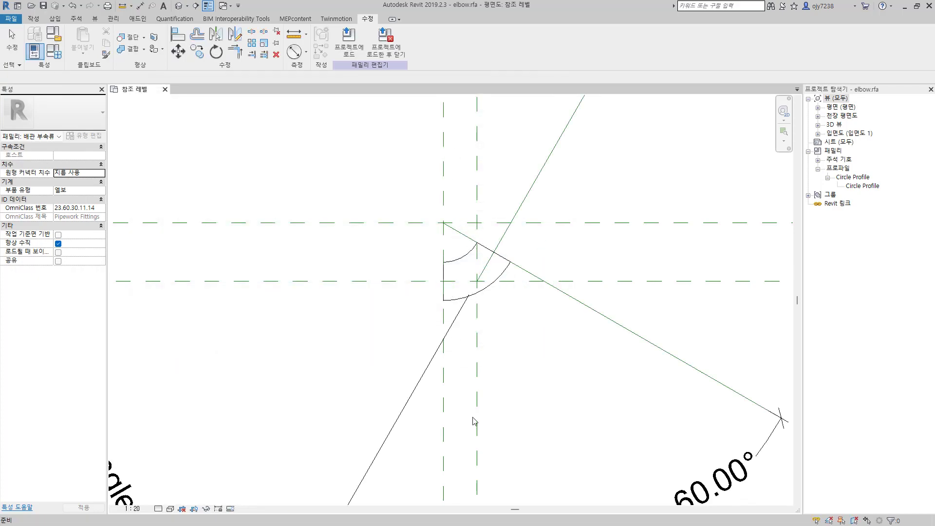
- Set the Elbow Angle parameter to 90° in the family types to flex the elbow
{"action": "left_click", "coordinate": [54, 51]}
{"action": "left_click", "coordinate": [281, 181]}
{"action": "type", "text": "90"}
{"action": "key", "text": "Tab"}
{"action": "left_click", "coordinate": [428, 322]}
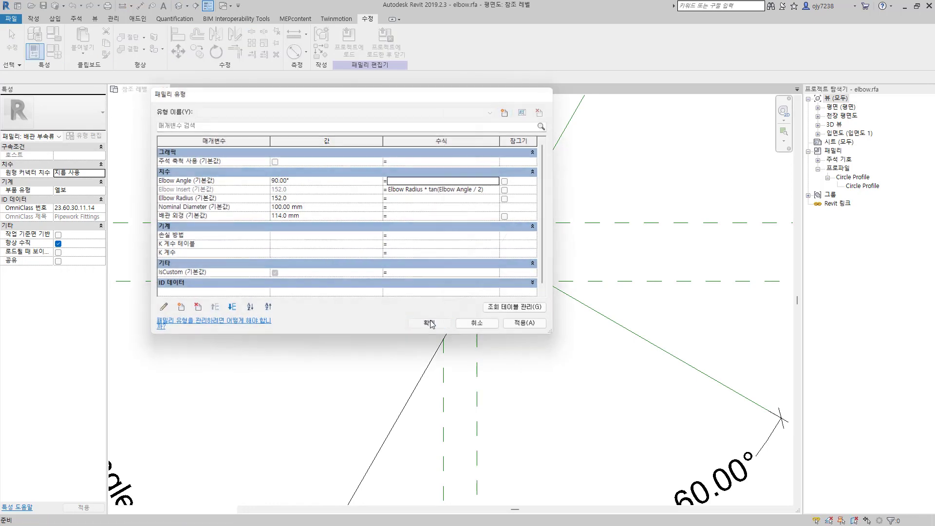
- Set the Elbow Angle parameter to 5° in the family types to test a very small bend
{"action": "left_click", "coordinate": [295, 180]}
{"action": "type", "text": "5"}
{"action": "key", "text": "Tab"}
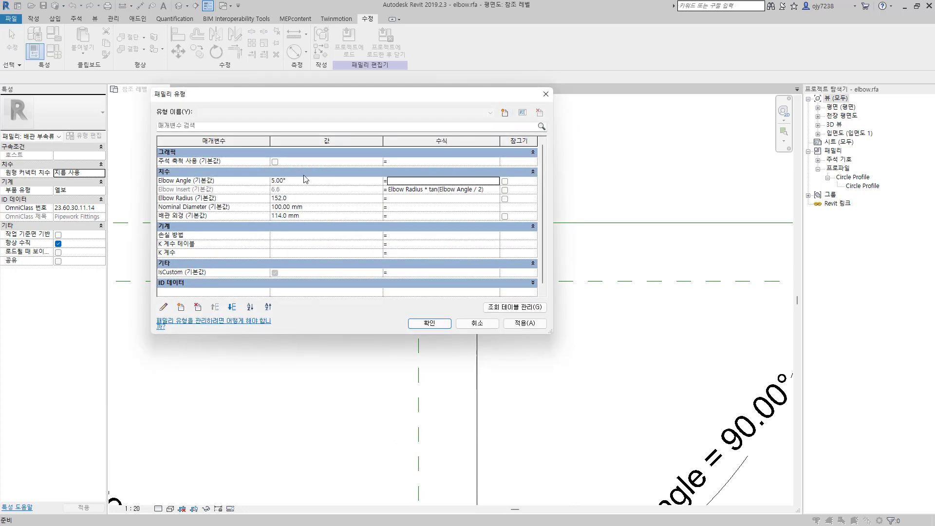
{"action": "left_click", "coordinate": [428, 323]}
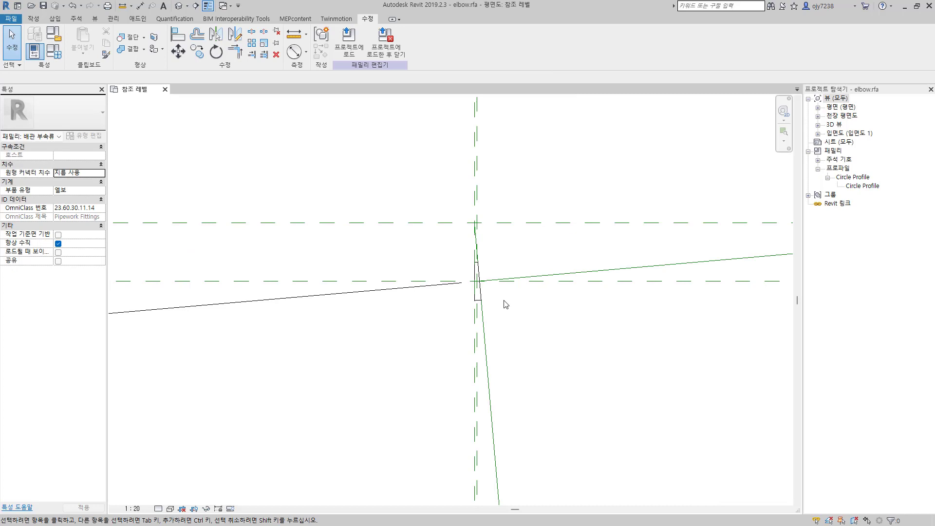
- Set the Elbow Angle parameter to 45° in the family types and apply it
{"action": "left_click", "coordinate": [34, 51]}
{"action": "left_click", "coordinate": [295, 180]}
{"action": "type", "text": "45"}
{"action": "key", "text": "Tab"}
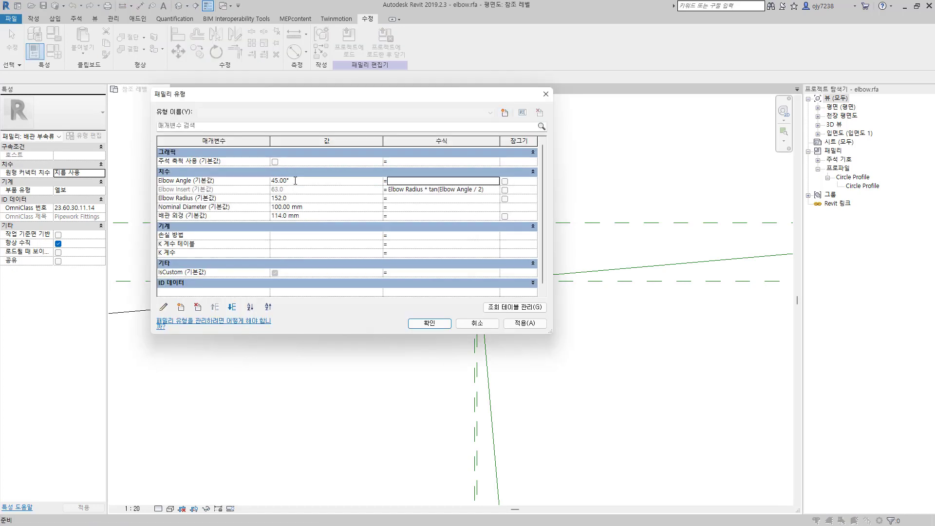
{"action": "left_click", "coordinate": [438, 323]}
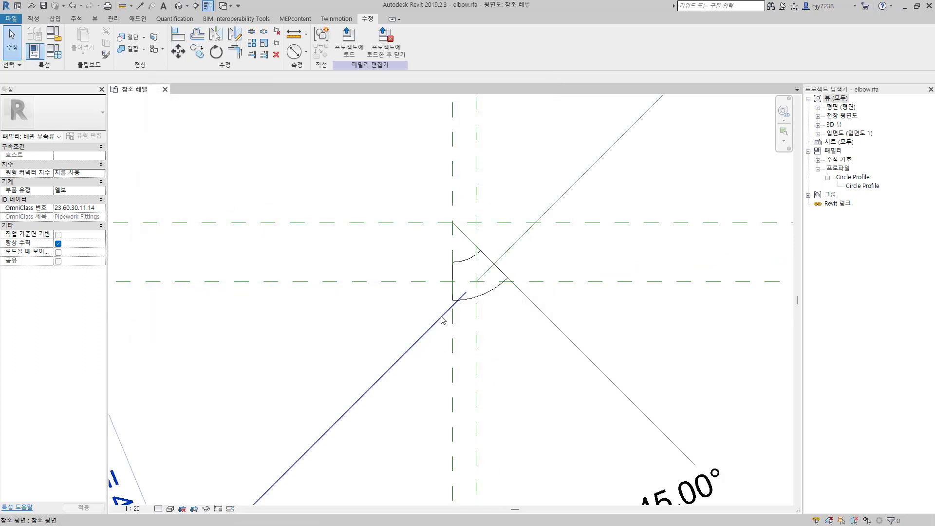
{"action": "middle_click_drag", "start_coordinate": [495, 359], "coordinate": [471, 361]}
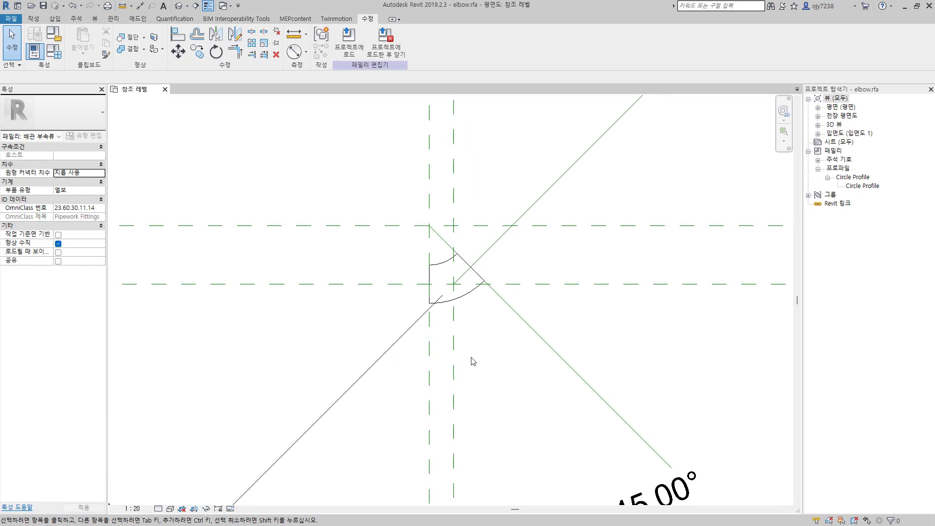
- Place a pipe connector on each of the elbow's two end faces, the vertical one and the angled one
{"action": "left_click", "coordinate": [34, 19]}
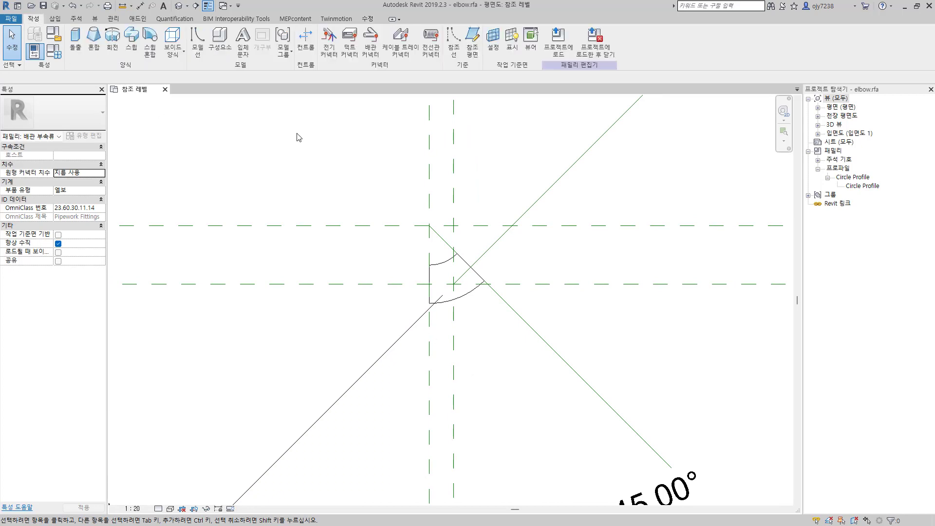
{"action": "left_click", "coordinate": [371, 47]}
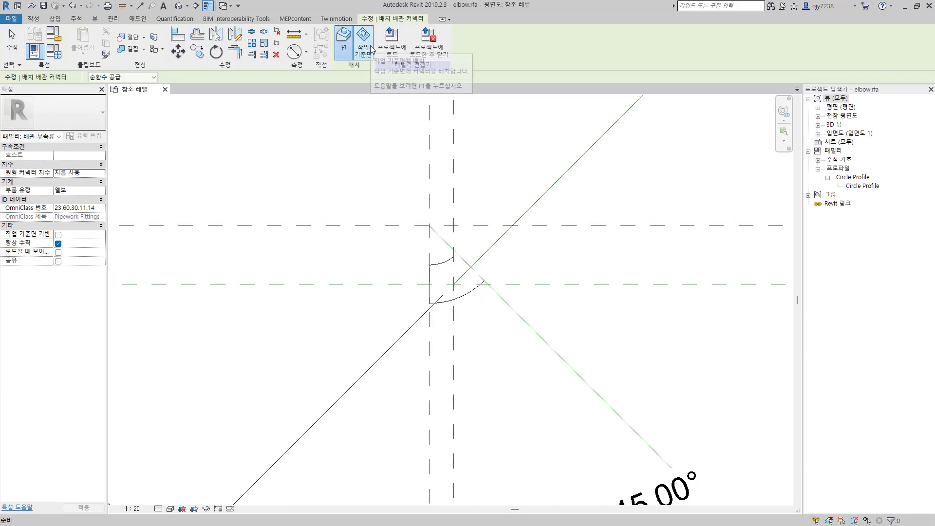
{"action": "left_click", "coordinate": [428, 296]}
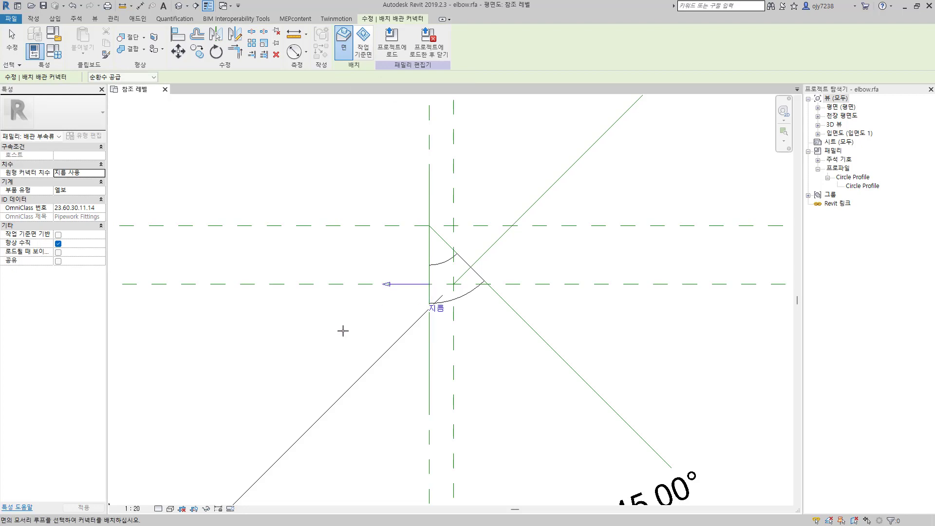
{"action": "left_click", "coordinate": [477, 275]}
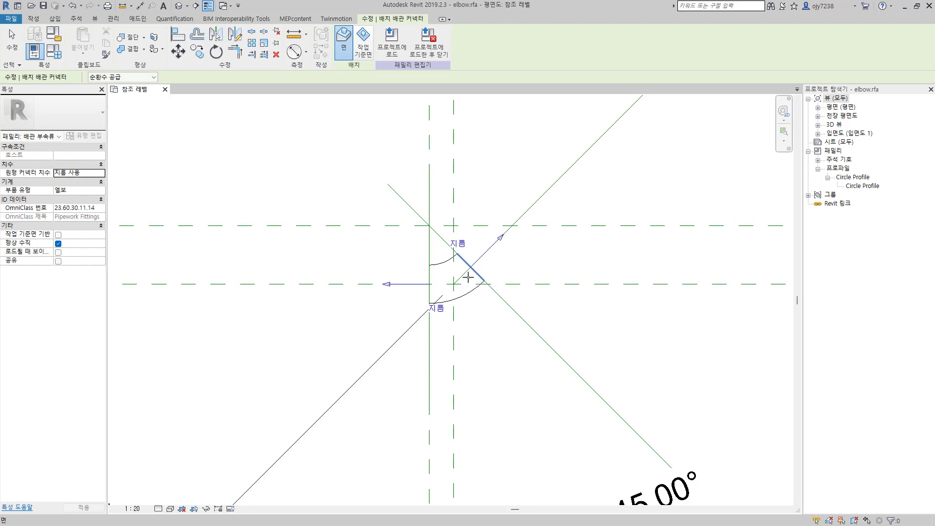
{"action": "key", "text": "Escape"}
{"action": "key", "text": "Escape"}
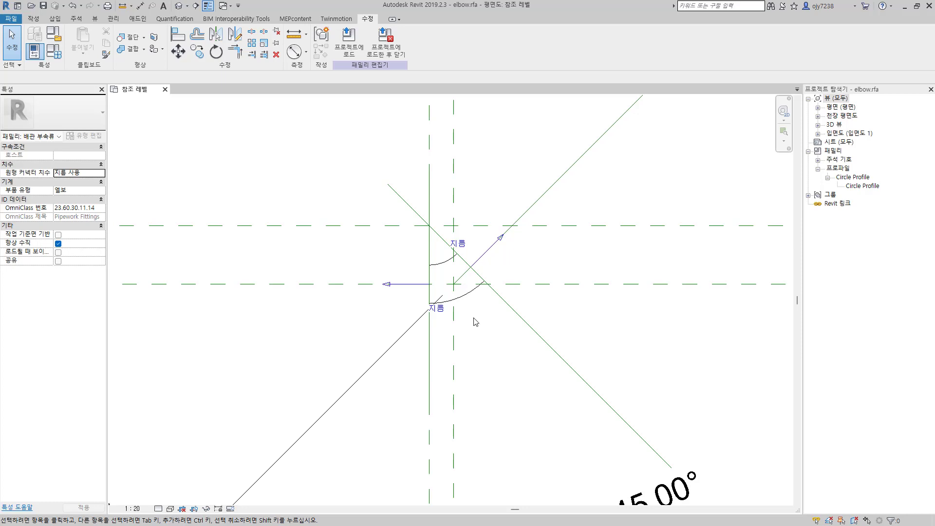
- Link the connector on the elbow's vertical end face to the connector on its angled end face
{"action": "left_click", "coordinate": [394, 290]}
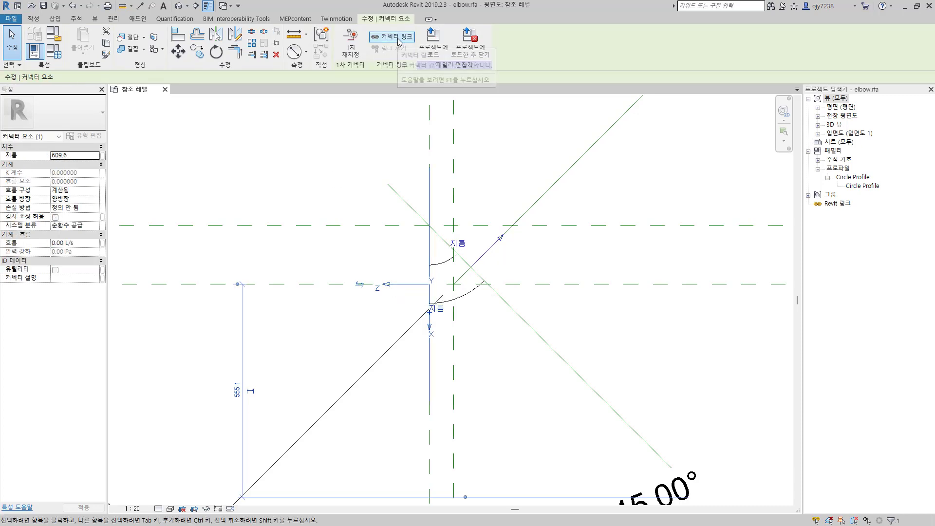
{"action": "key", "text": "Escape"}
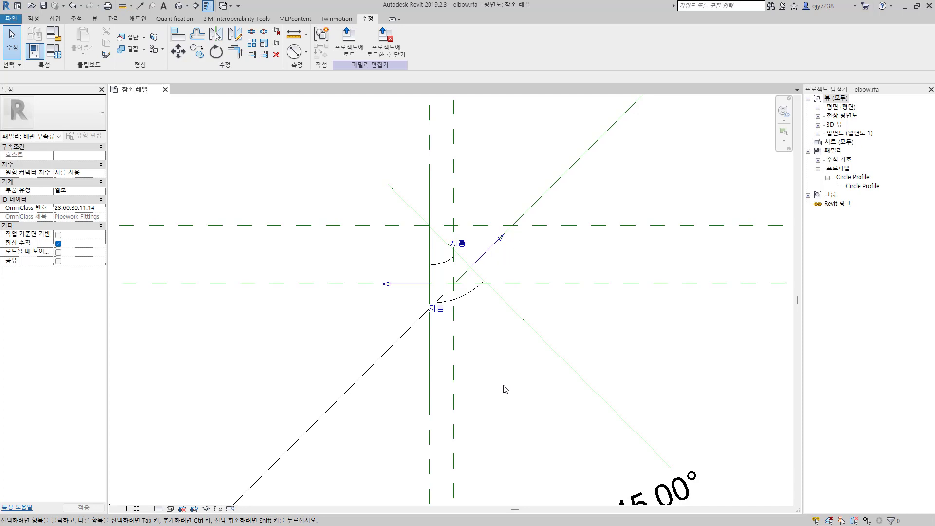
{"action": "left_click", "coordinate": [411, 287]}
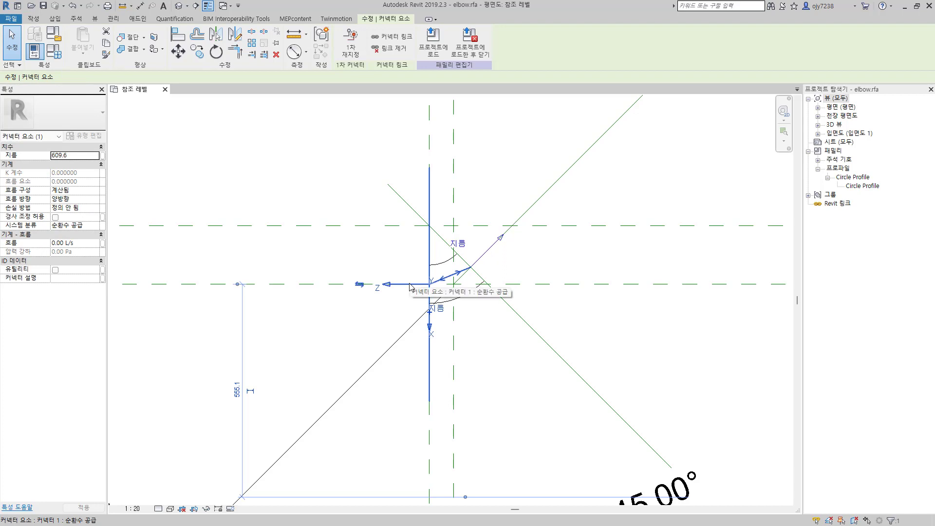
{"action": "left_click", "coordinate": [505, 368]}
- Select both pipe connectors and associate their diameter (지름) with the Nominal Diameter family parameter
{"action": "left_click", "coordinate": [389, 291]}
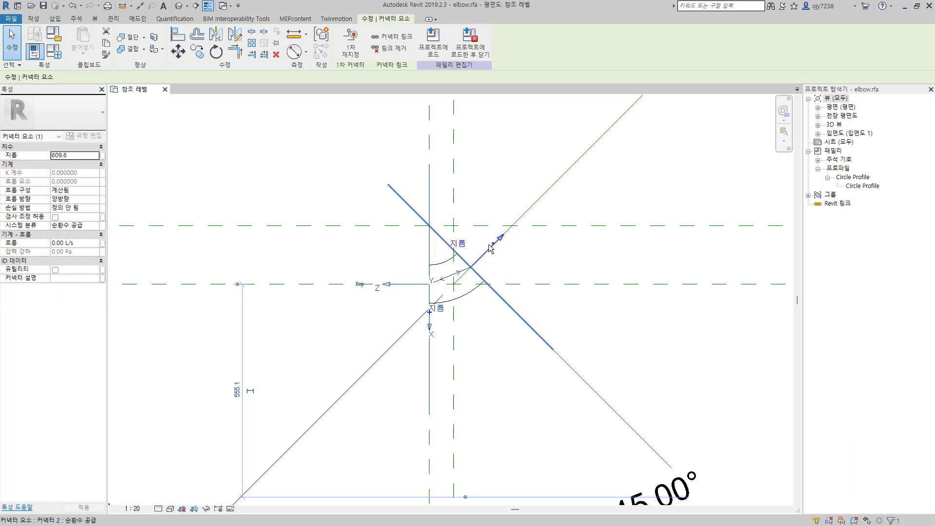
{"action": "left_click", "coordinate": [494, 250], "text": "ctrl"}
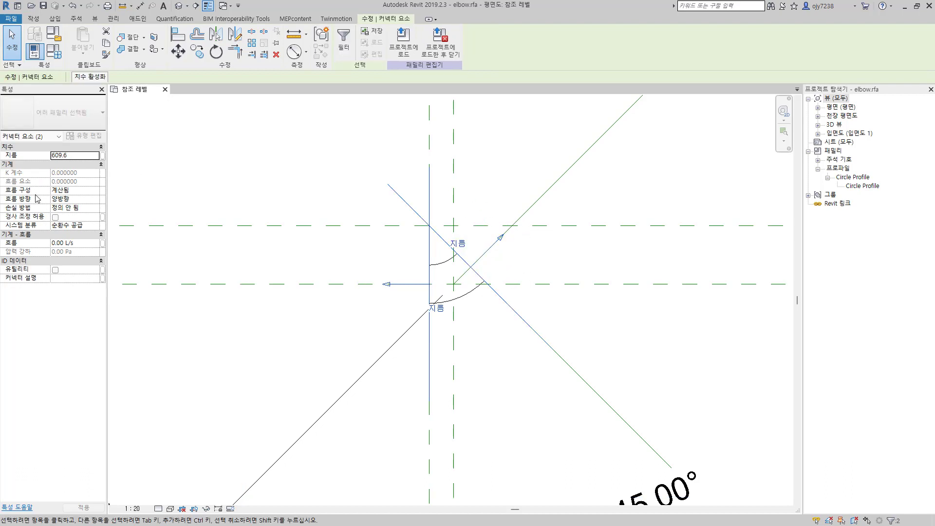
{"action": "left_click", "coordinate": [103, 156]}
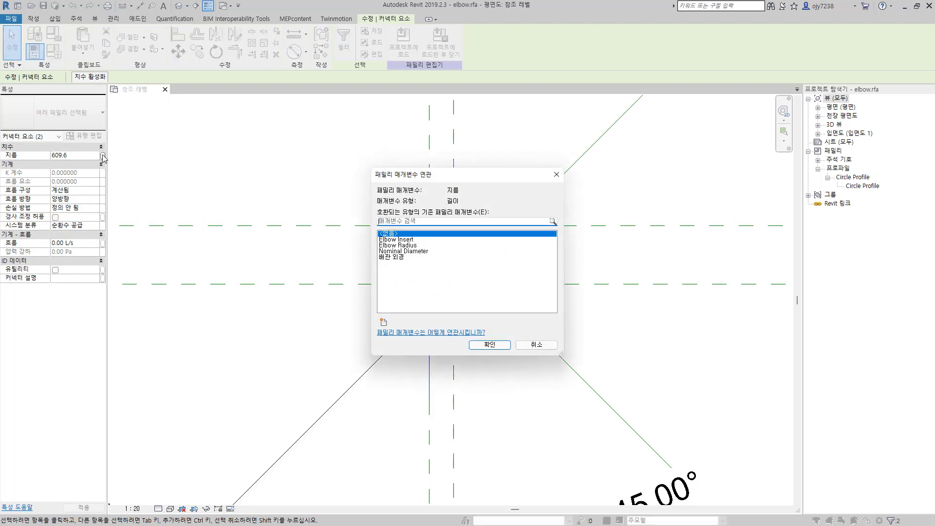
{"action": "left_click", "coordinate": [403, 251]}
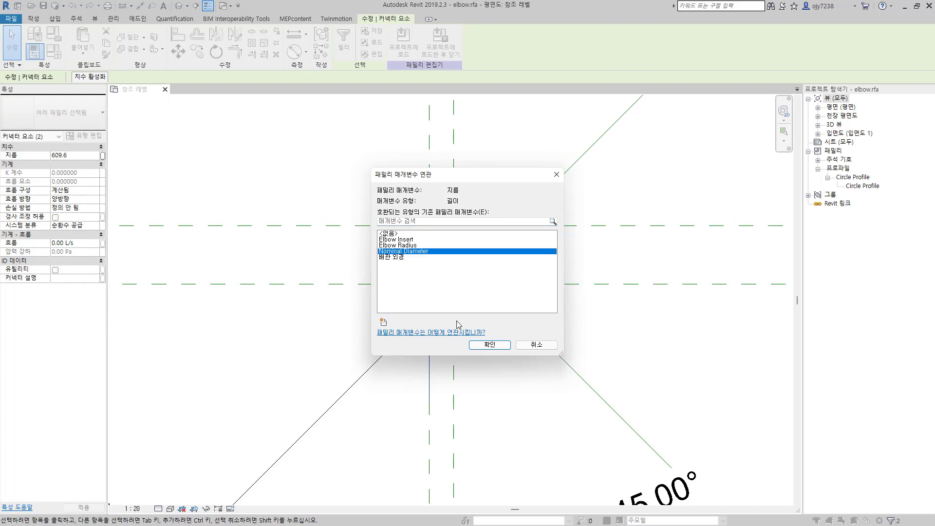
{"action": "left_click", "coordinate": [489, 345]}
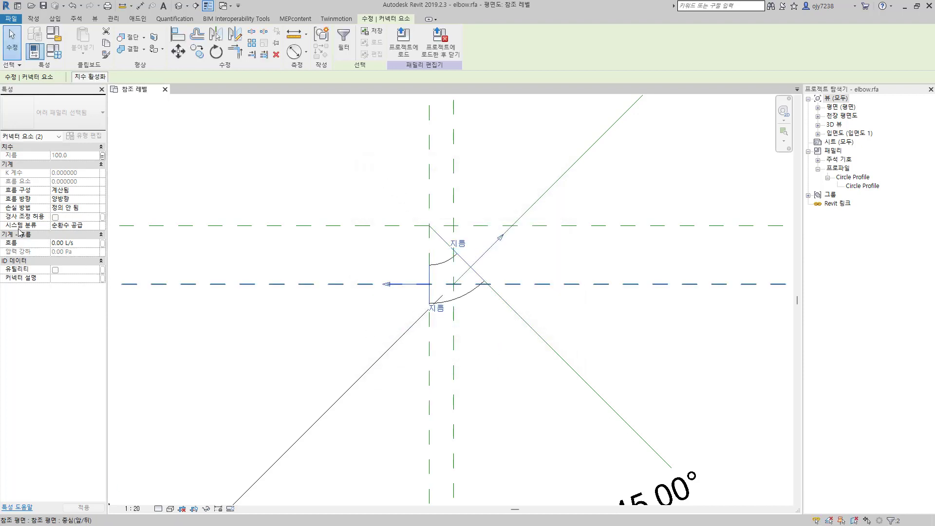
- Set the system classification (시스템 분류) of both connectors to 부속품 (Fitting)
{"action": "left_click", "coordinate": [84, 227]}
{"action": "left_click", "coordinate": [95, 226]}
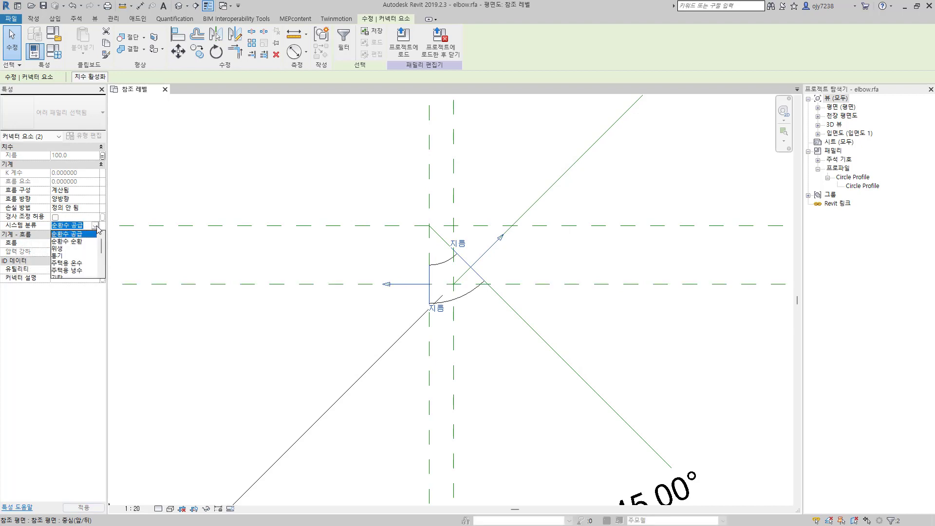
{"action": "scroll", "coordinate": [63, 263], "scroll_direction": "down", "scroll_amount": 2}
{"action": "scroll", "coordinate": [64, 269], "scroll_direction": "down", "scroll_amount": 3}
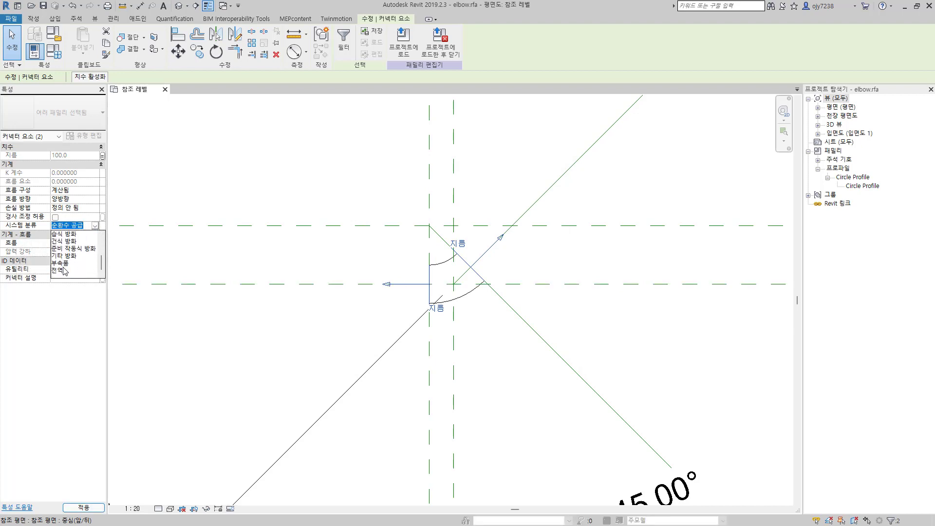
{"action": "left_click", "coordinate": [61, 263]}
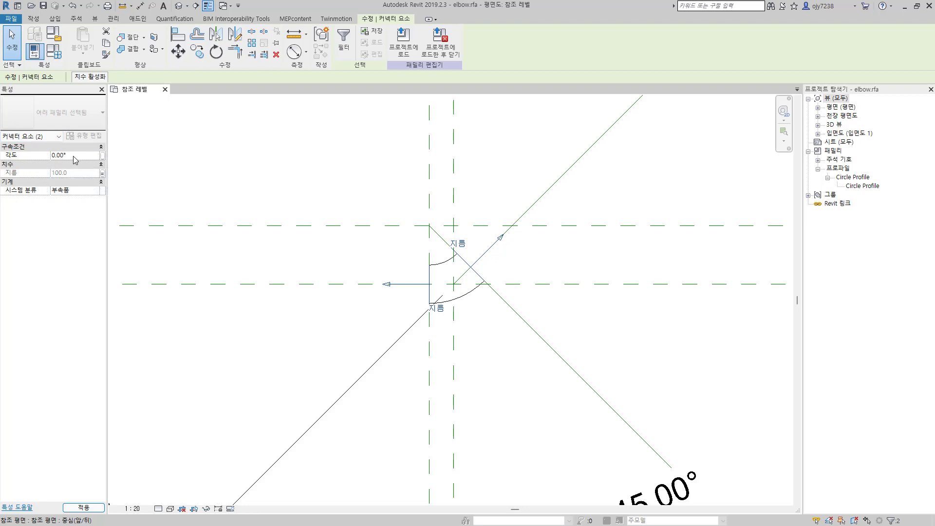
- Associate the angle (각도) of both selected pipe connectors with the Elbow Angle family parameter
{"action": "left_click", "coordinate": [102, 157]}
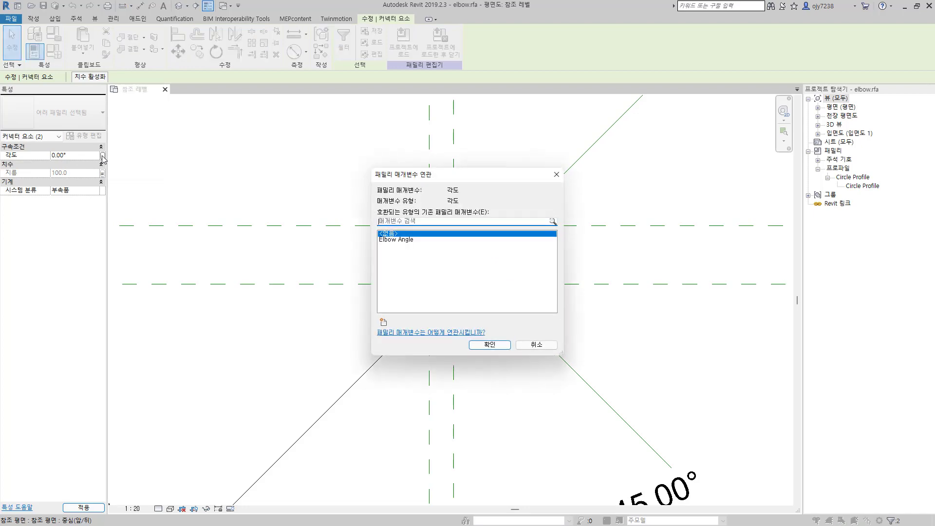
{"action": "left_click", "coordinate": [403, 241]}
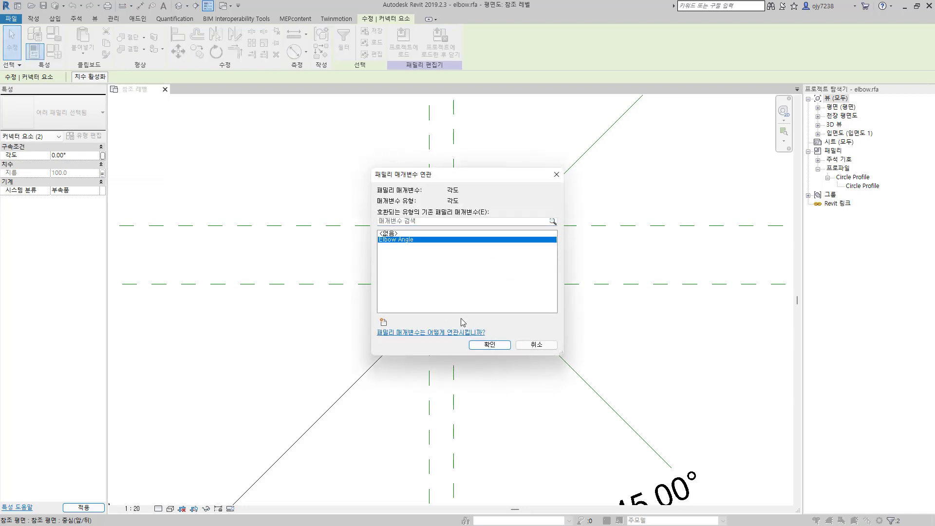
{"action": "left_click", "coordinate": [501, 346]}
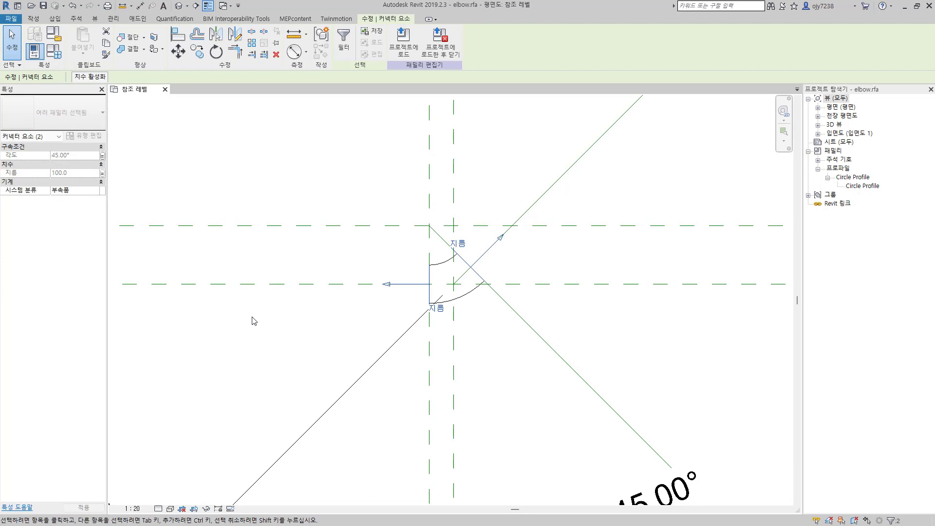
{"action": "left_click", "coordinate": [283, 336]}
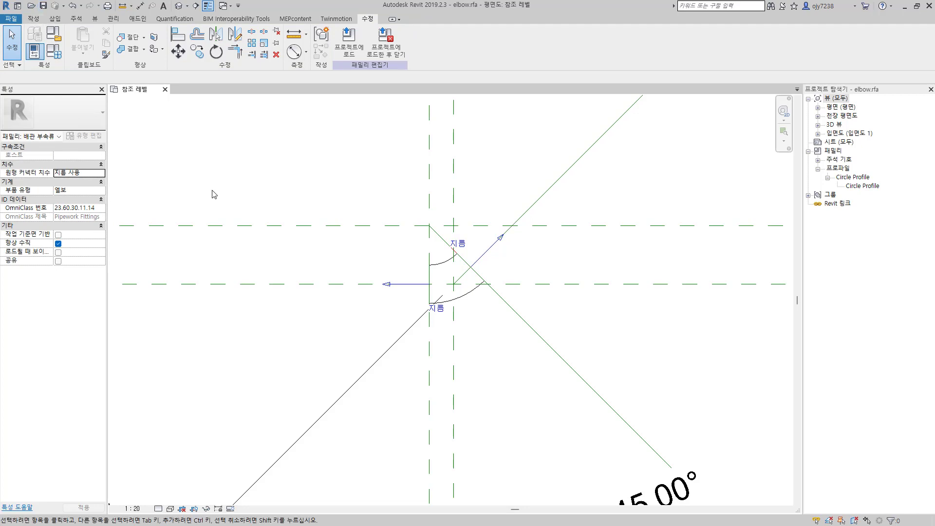
- Create a new project from the mechanical template (기계 템플릿)
{"action": "left_click", "coordinate": [10, 18]}
{"action": "mouse_move", "coordinate": [48, 62]}
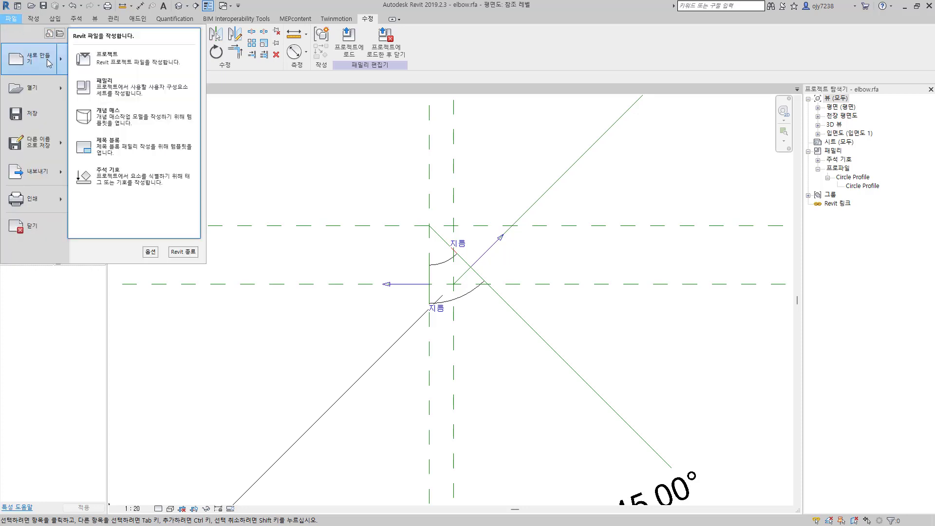
{"action": "left_click", "coordinate": [108, 60]}
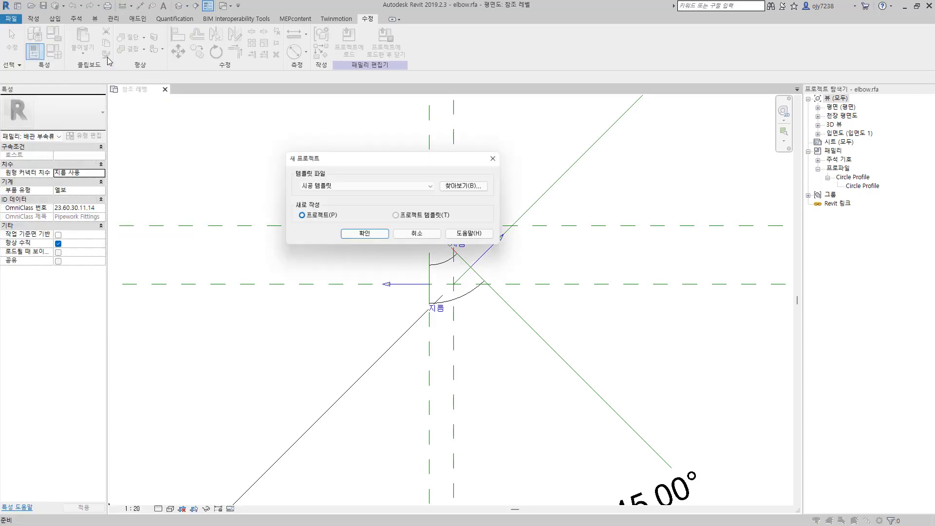
{"action": "left_click", "coordinate": [369, 190]}
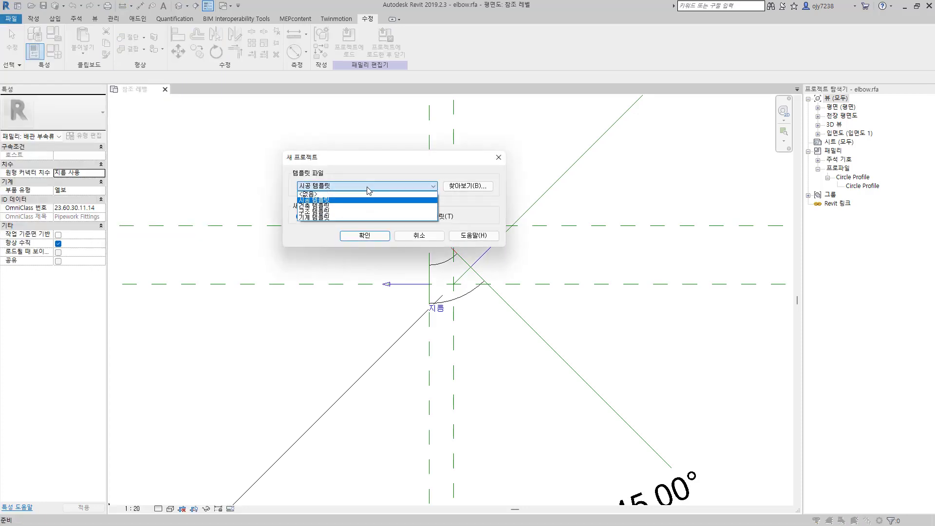
{"action": "left_click", "coordinate": [332, 217]}
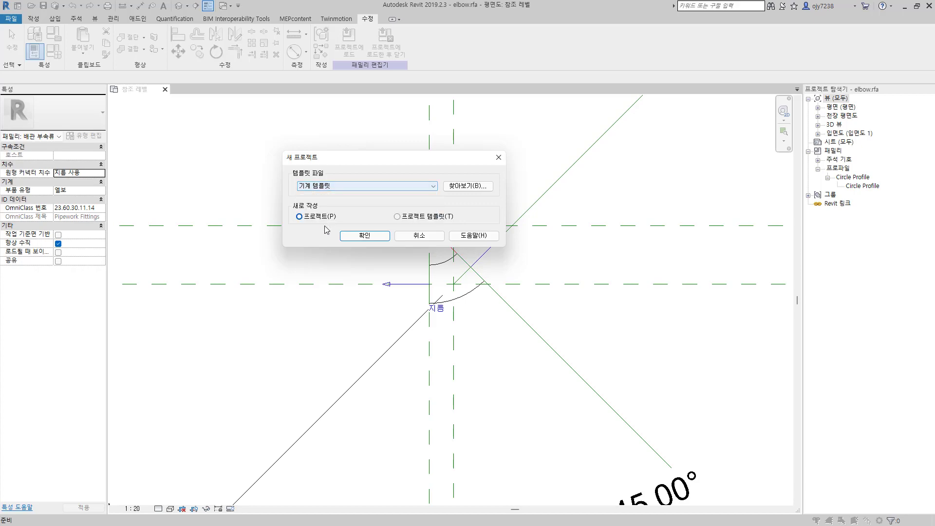
{"action": "left_click", "coordinate": [364, 237]}
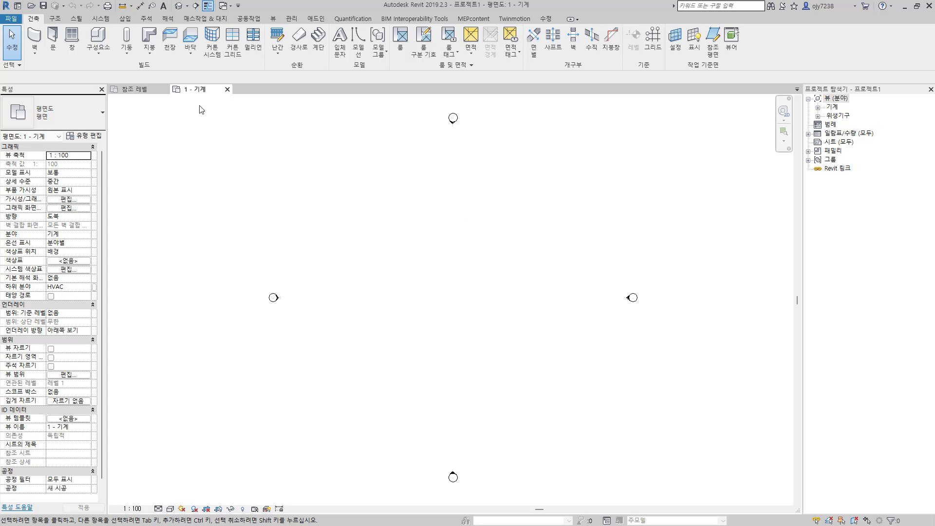
- Load the elbow family into the new project and place one instance in the 1 - 기계 plan view
{"action": "left_click", "coordinate": [141, 92]}
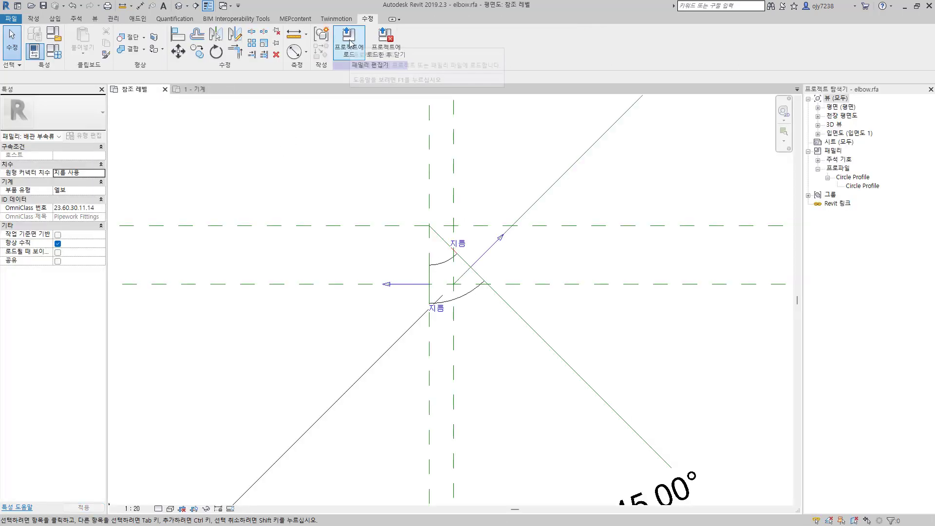
{"action": "left_click", "coordinate": [349, 43]}
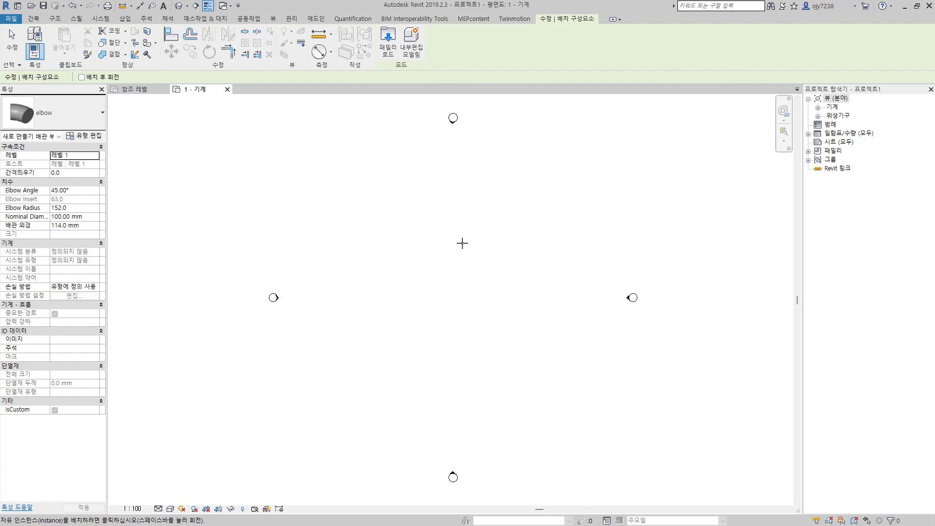
{"action": "left_click", "coordinate": [440, 222]}
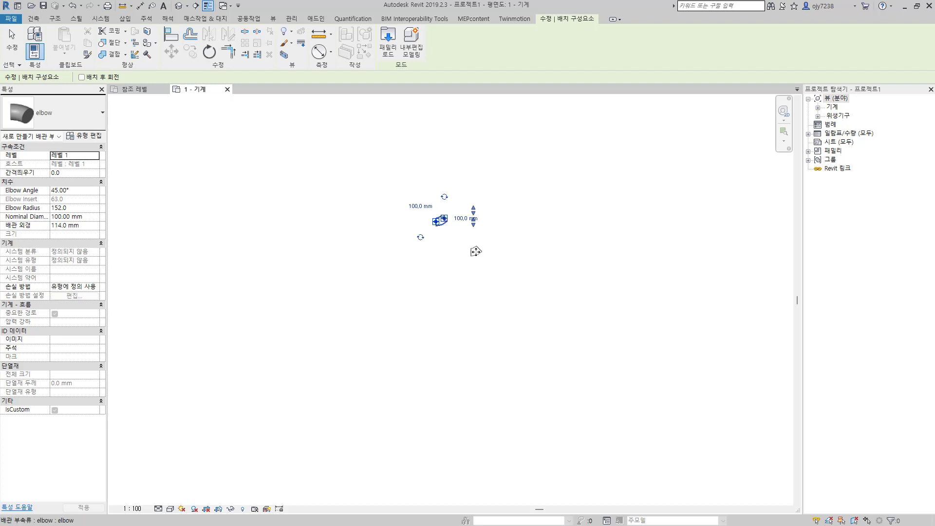
{"action": "scroll", "coordinate": [438, 235], "scroll_direction": "up", "scroll_amount": 3}
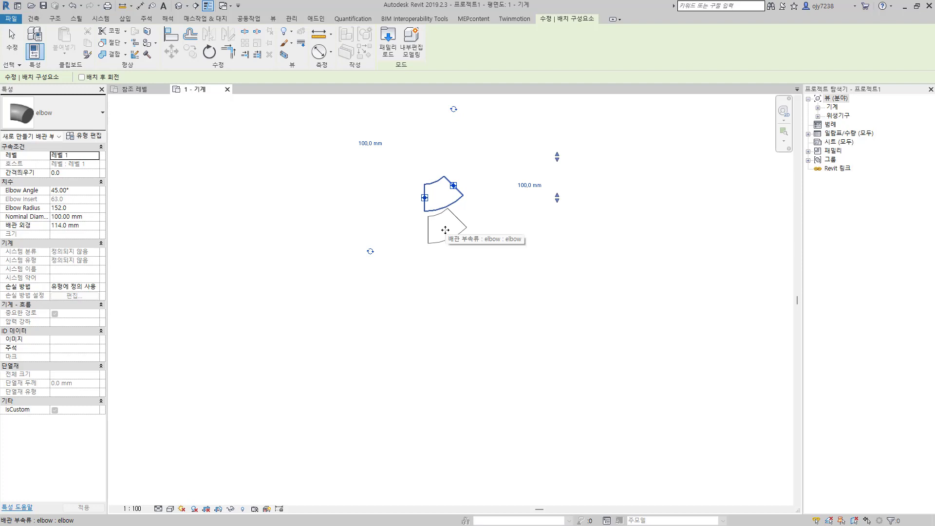
{"action": "key", "text": "Escape"}
{"action": "key", "text": "Escape"}
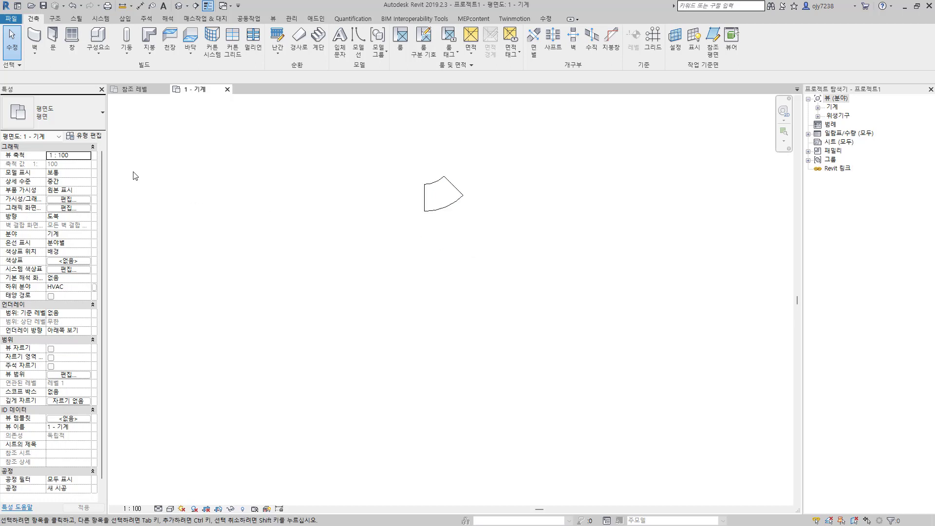
- In the routing preferences of the 표준 pipe type, set the elbow (엘보) fitting to elbow: elbow
{"action": "left_click", "coordinate": [101, 19]}
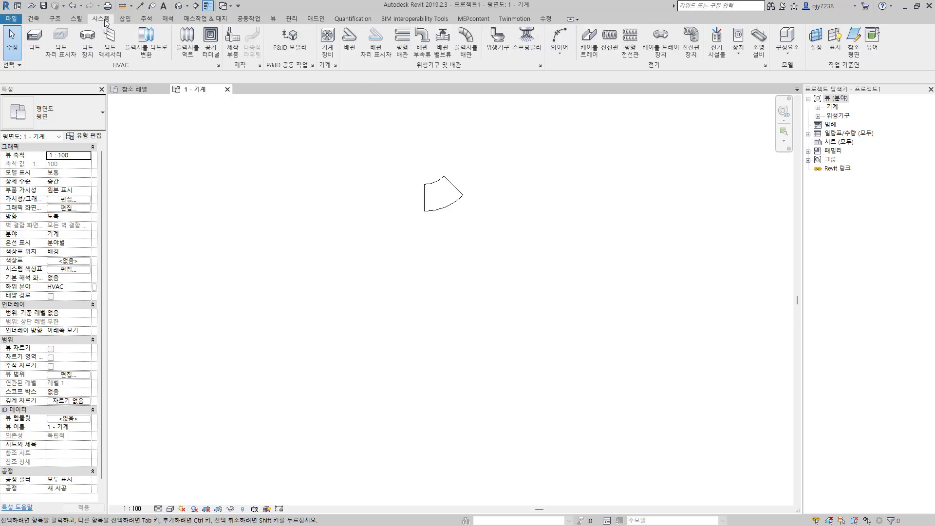
{"action": "left_click", "coordinate": [353, 46]}
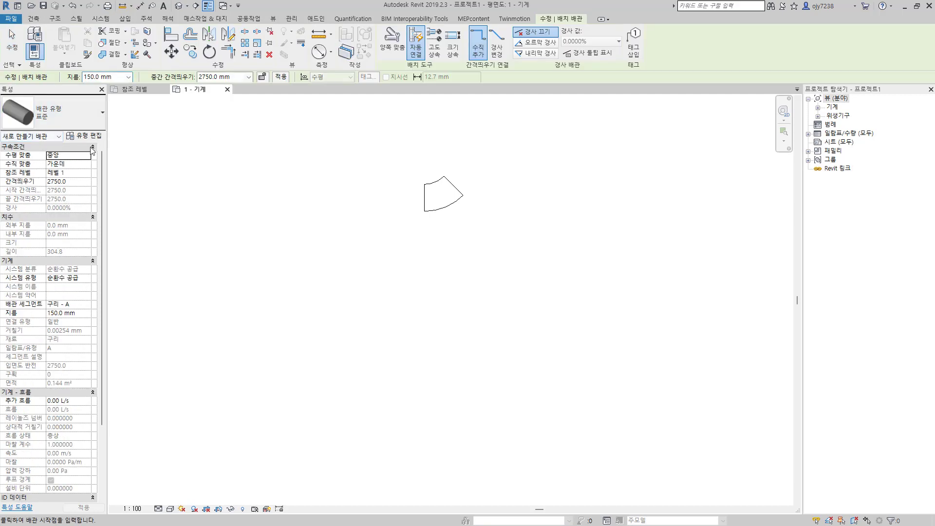
{"action": "left_click", "coordinate": [85, 136]}
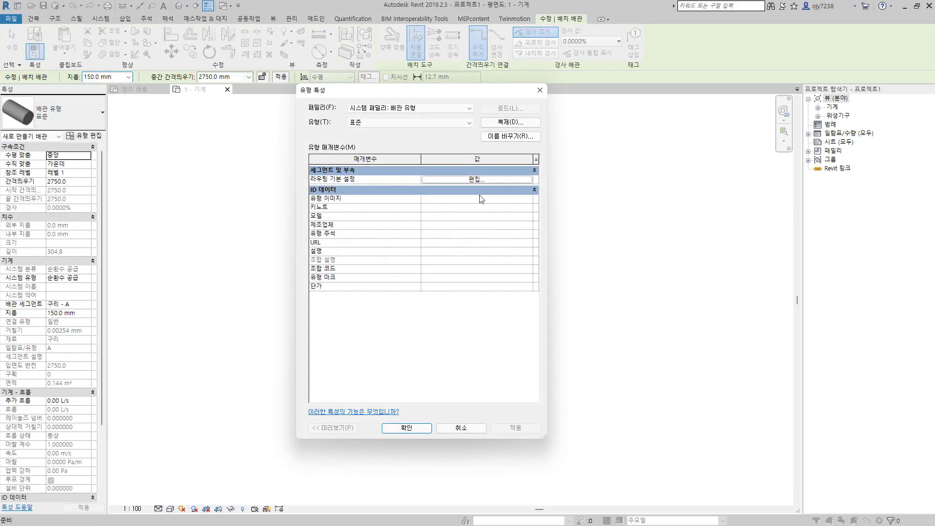
{"action": "left_click", "coordinate": [475, 179]}
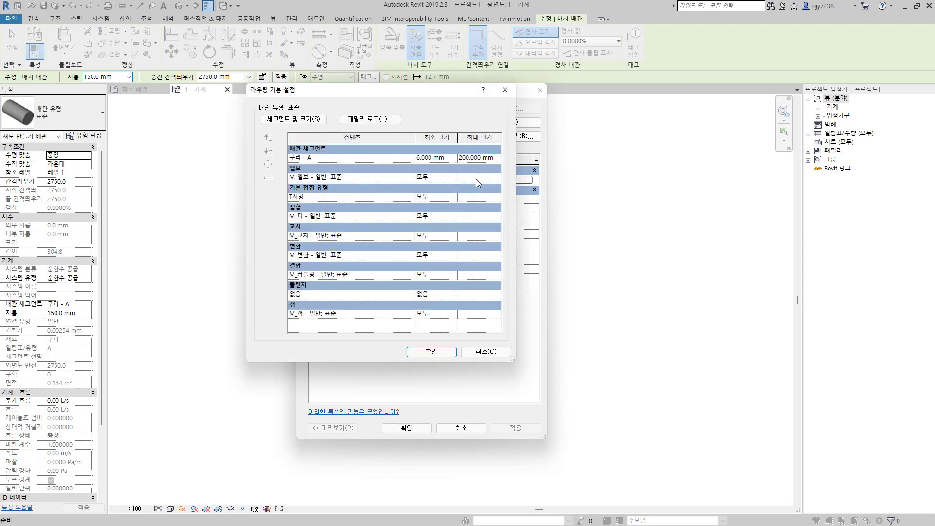
{"action": "left_click", "coordinate": [372, 178]}
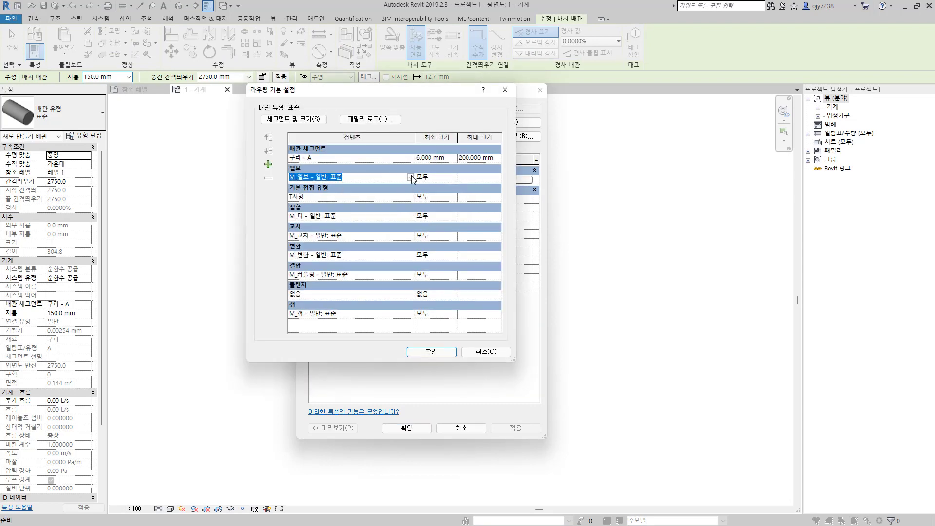
{"action": "left_click", "coordinate": [411, 178]}
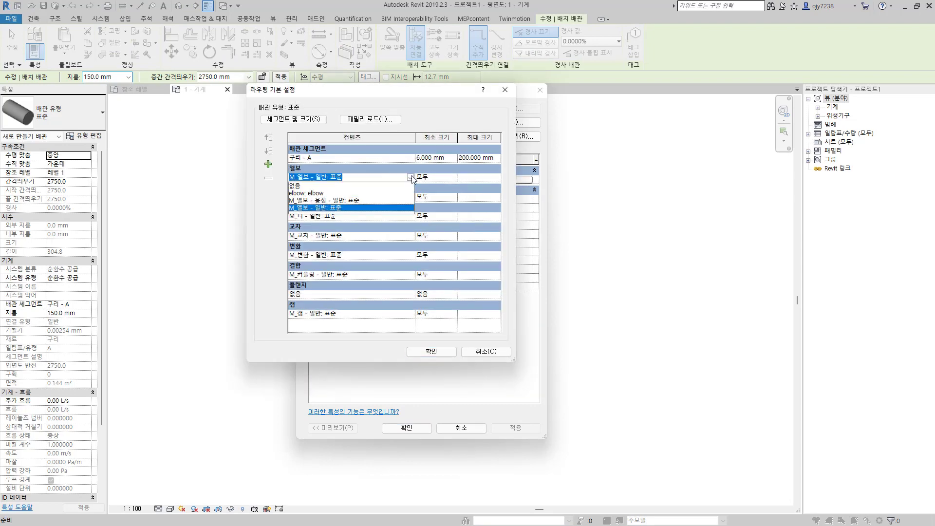
{"action": "left_click", "coordinate": [309, 193]}
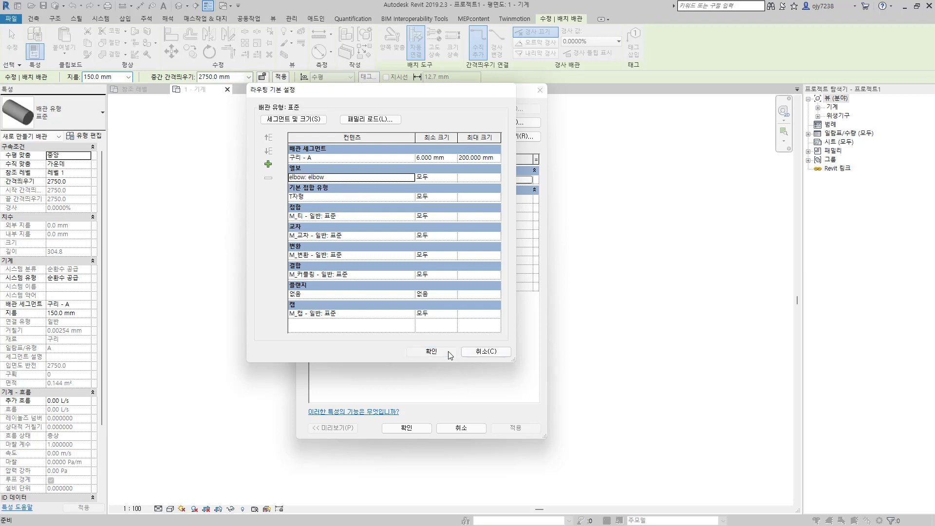
{"action": "left_click", "coordinate": [449, 353]}
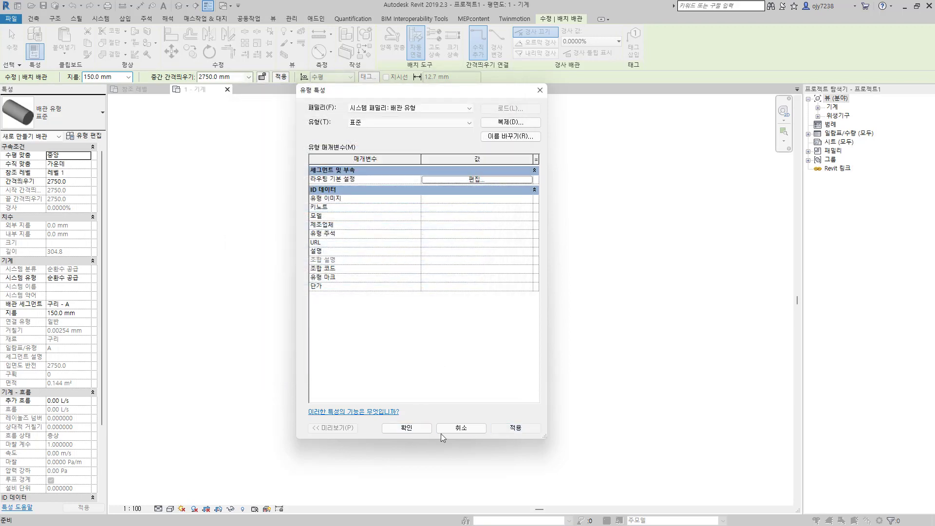
{"action": "left_click", "coordinate": [409, 428]}
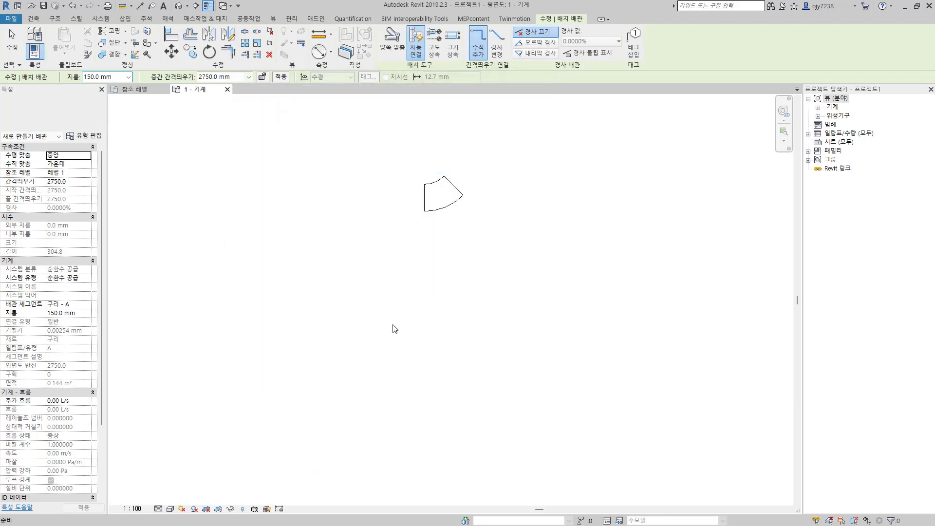
- Draw a 150 mm pipe run below the placed elbow, running horizontally and turning 90° downward
{"action": "left_click", "coordinate": [332, 291]}
{"action": "left_click", "coordinate": [515, 291]}
{"action": "left_click", "coordinate": [515, 409]}
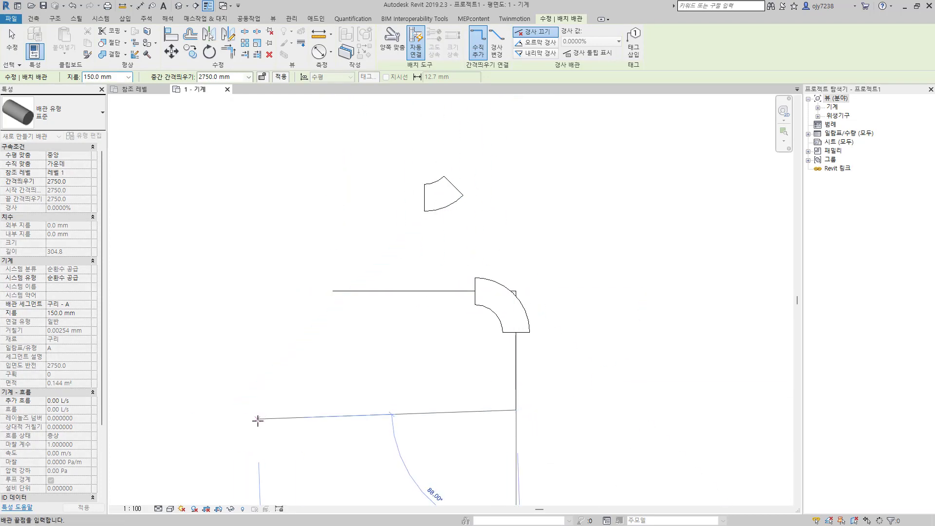
{"action": "key", "text": "Escape"}
{"action": "key", "text": "Escape"}
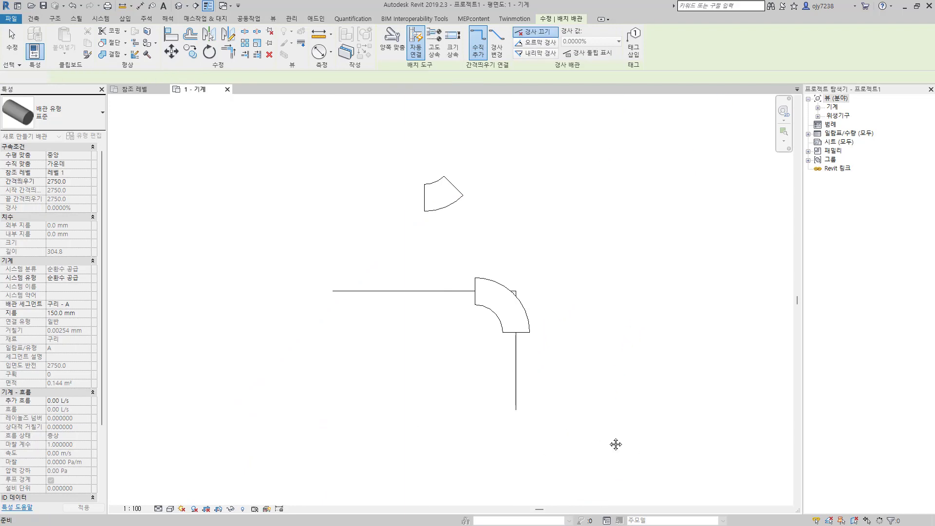
{"action": "middle_click", "coordinate": [611, 442]}
{"action": "middle_click", "coordinate": [611, 442]}
{"action": "scroll", "coordinate": [438, 225], "scroll_direction": "up", "scroll_amount": 10}
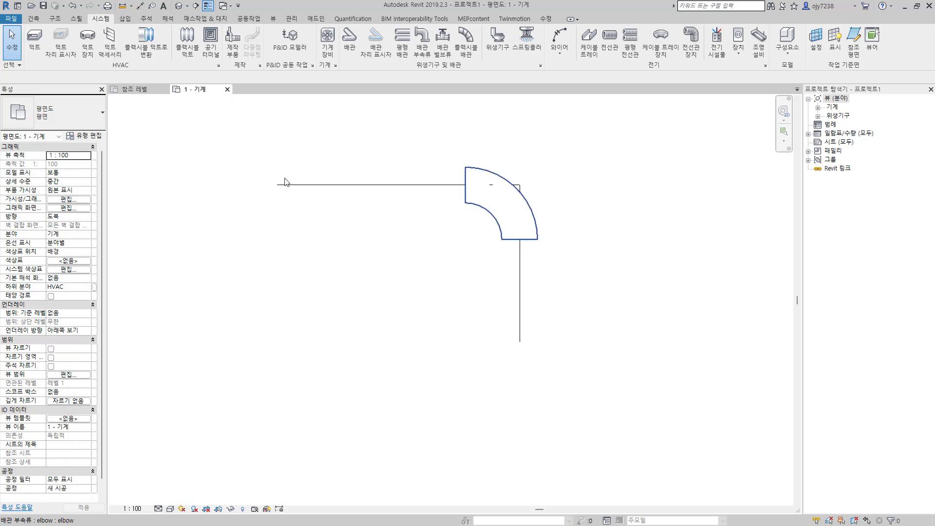
- In the elbow family, limit the swept body's visibility to the 높음 (Fine) detail level by turning off 낮음 and 중간
{"action": "left_click", "coordinate": [140, 90]}
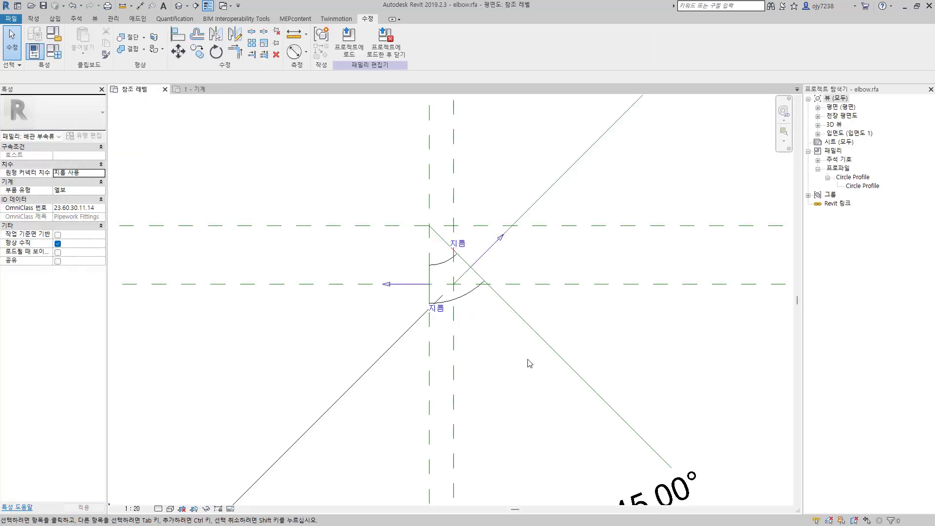
{"action": "left_click", "coordinate": [466, 299]}
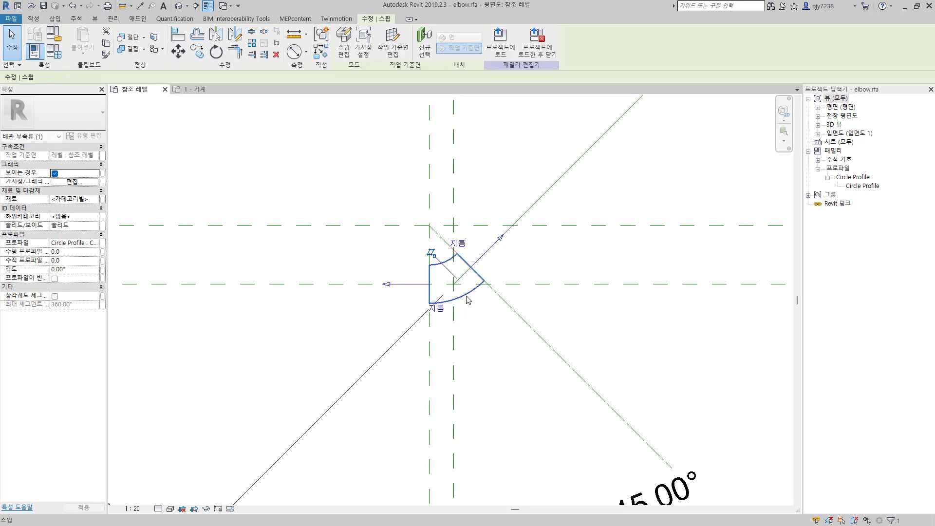
{"action": "left_click", "coordinate": [366, 54]}
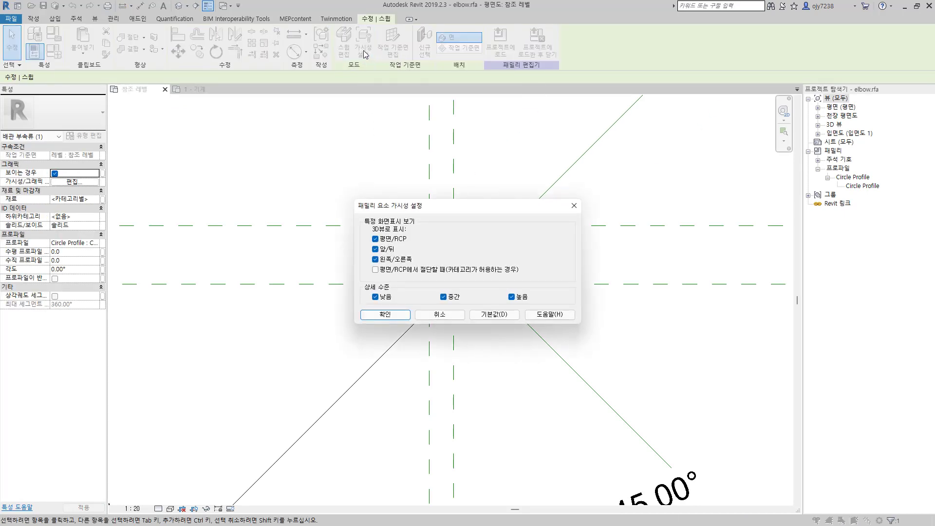
{"action": "left_click", "coordinate": [444, 298]}
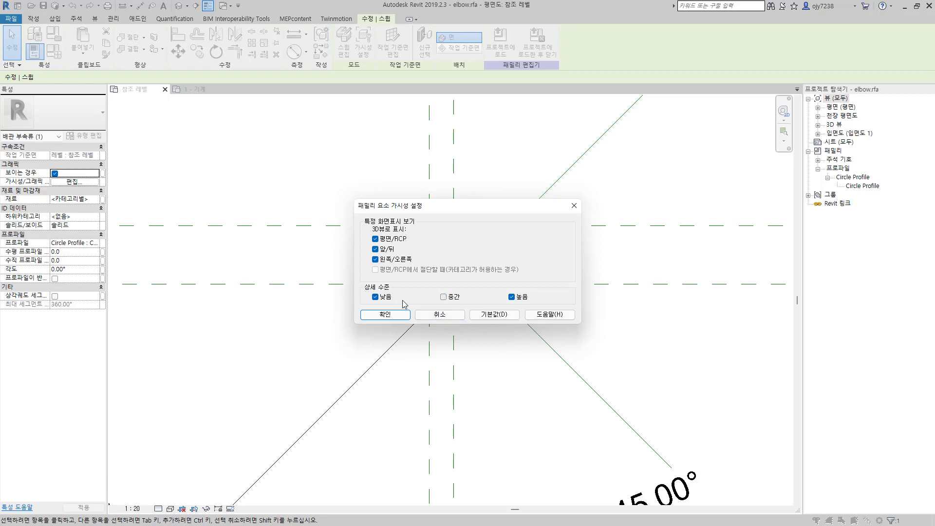
{"action": "left_click", "coordinate": [380, 297]}
{"action": "left_click", "coordinate": [385, 315]}
{"action": "left_click", "coordinate": [341, 328]}
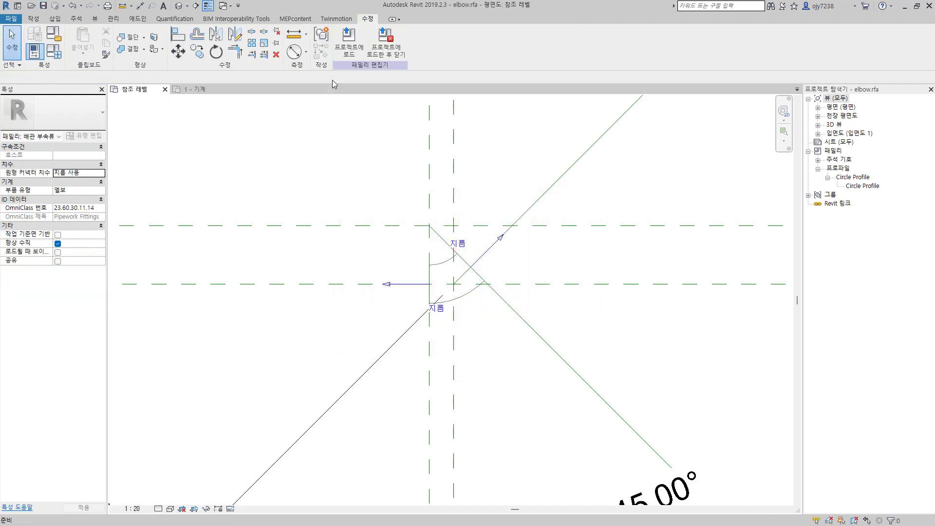
- Reload the elbow family into the project, overwriting the existing version, and set the plan view's detail level to 높음 (Fine)
{"action": "left_click", "coordinate": [348, 50]}
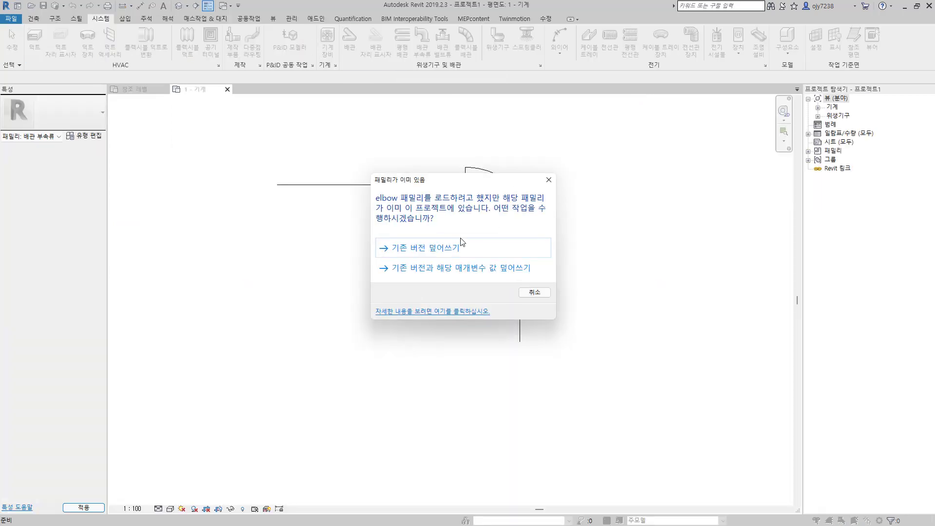
{"action": "left_click", "coordinate": [447, 250]}
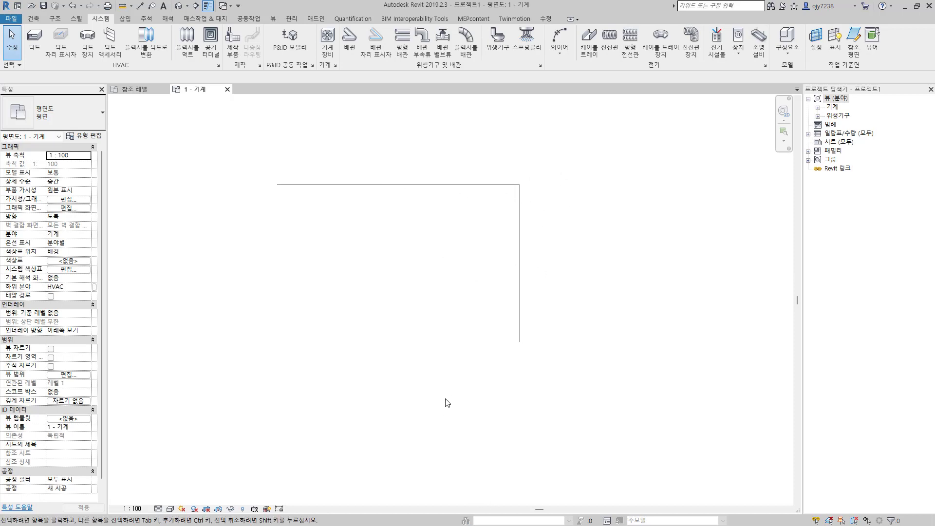
{"action": "left_click", "coordinate": [169, 509]}
{"action": "left_click", "coordinate": [168, 505]}
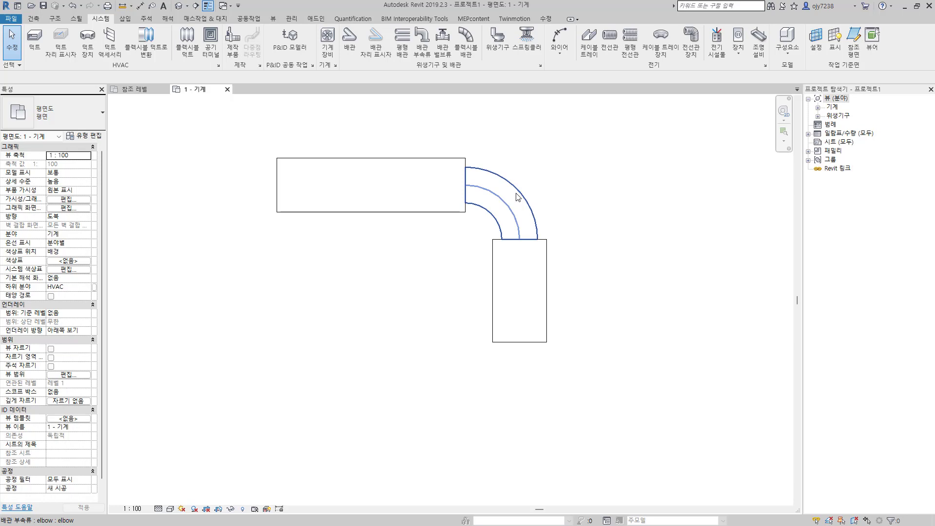
- Draw a 100 mm pipe run horizontally below the existing pipes, up at about 42°, vertically and horizontally back, and return to the elbow family's plan
{"action": "left_click", "coordinate": [349, 39]}
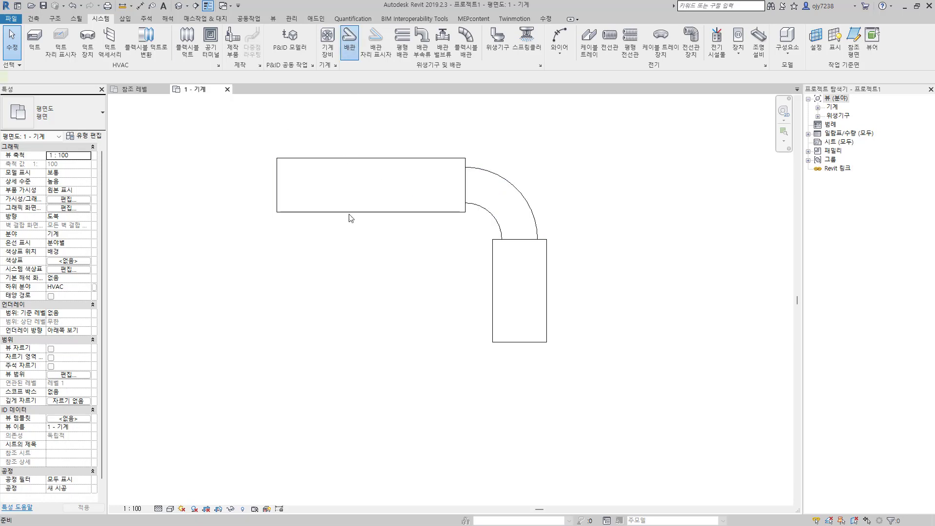
{"action": "left_click", "coordinate": [128, 77]}
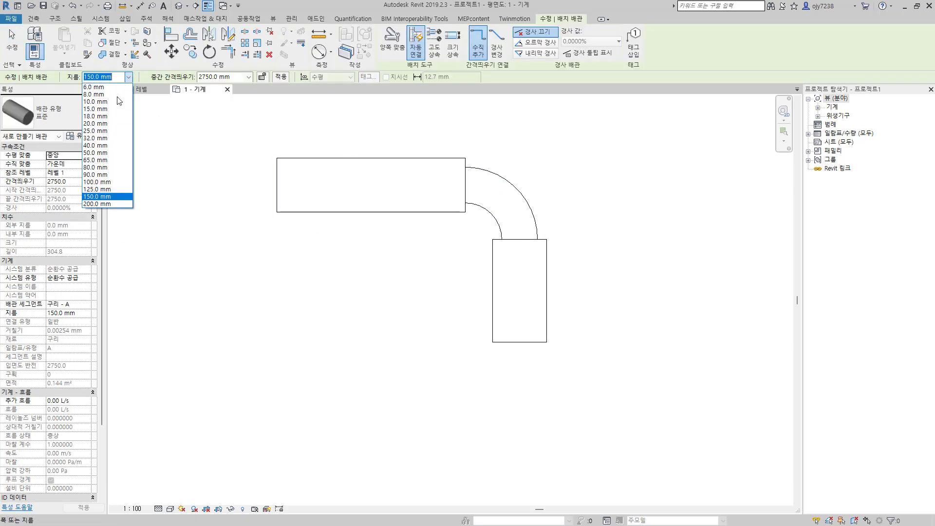
{"action": "left_click", "coordinate": [92, 182]}
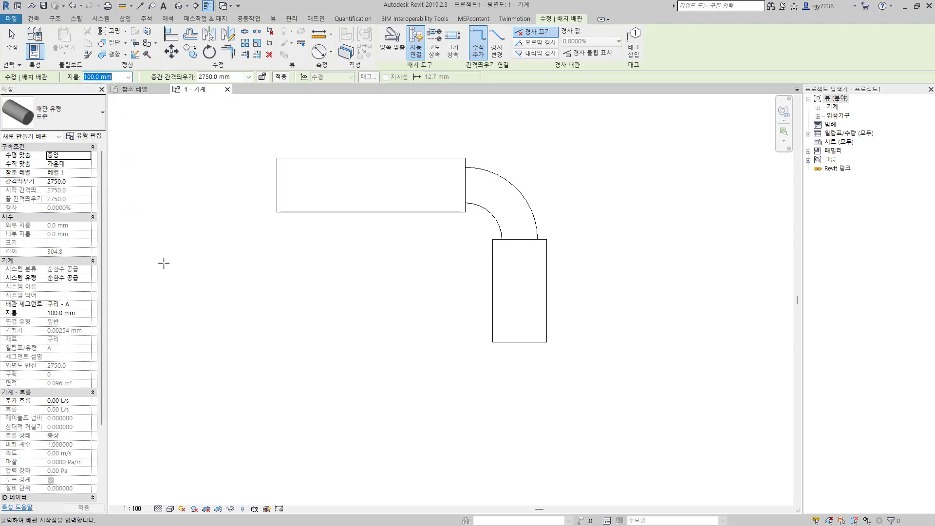
{"action": "scroll", "coordinate": [392, 388], "scroll_direction": "down", "scroll_amount": 2}
{"action": "left_click", "coordinate": [376, 406]}
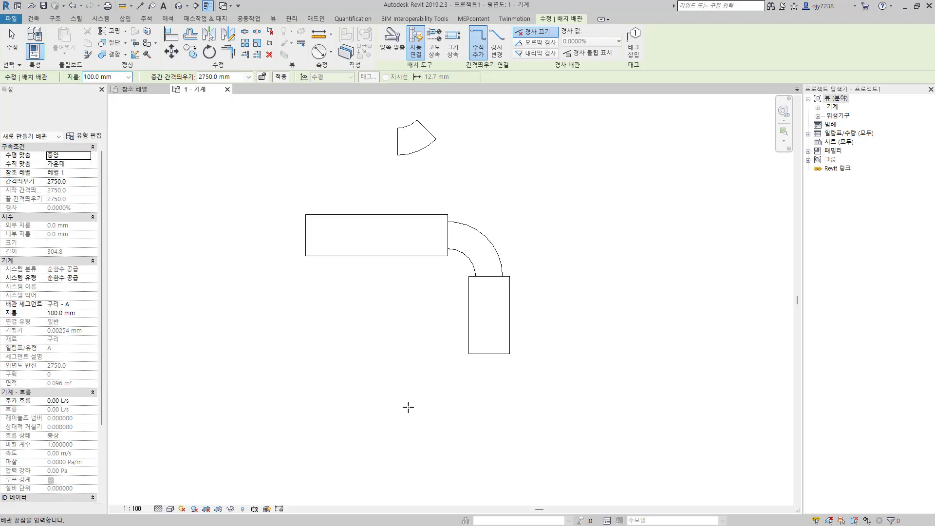
{"action": "left_click", "coordinate": [561, 410]}
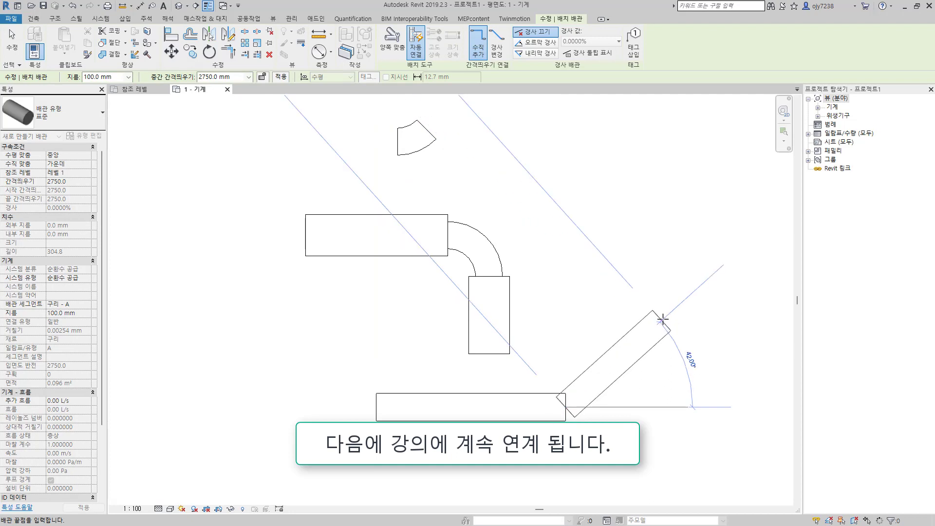
{"action": "left_click", "coordinate": [663, 320]}
{"action": "left_click", "coordinate": [662, 163]}
{"action": "left_click", "coordinate": [553, 163]}
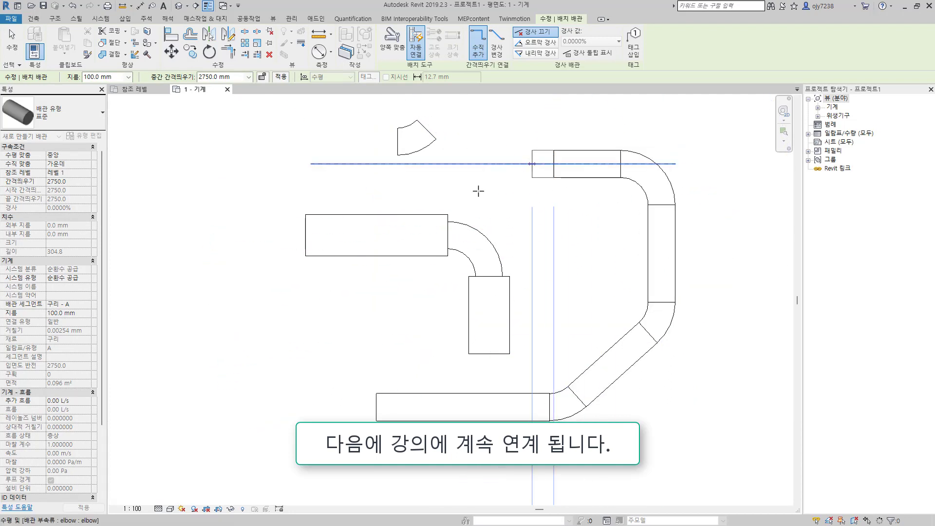
{"action": "key", "text": "Escape"}
{"action": "key", "text": "Escape"}
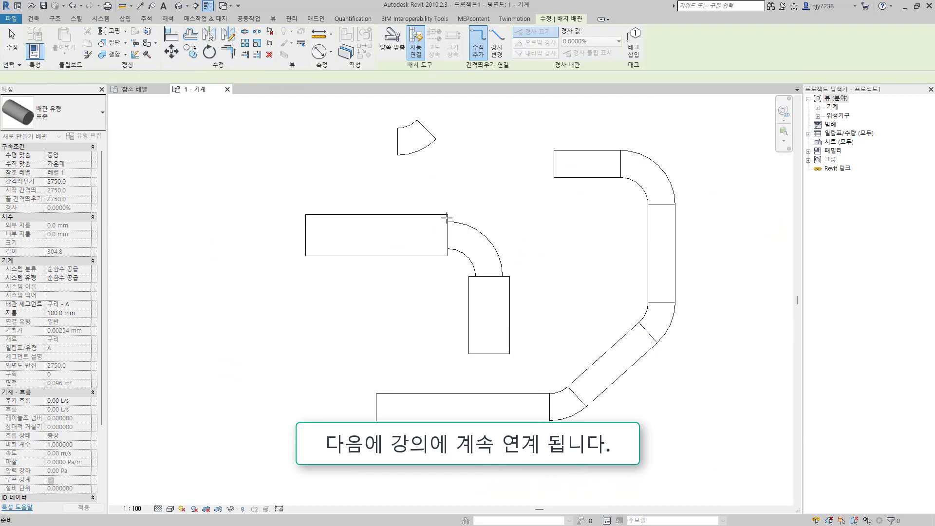
{"action": "left_click", "coordinate": [137, 92]}
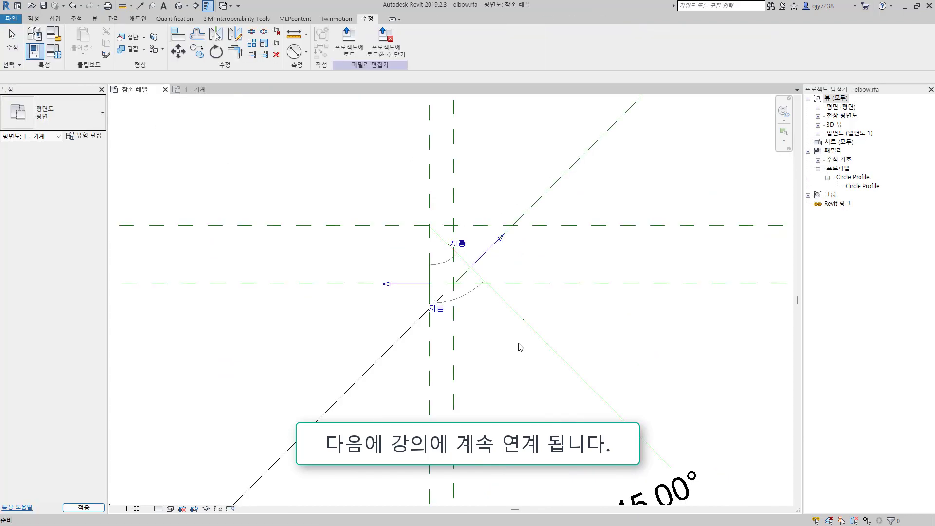